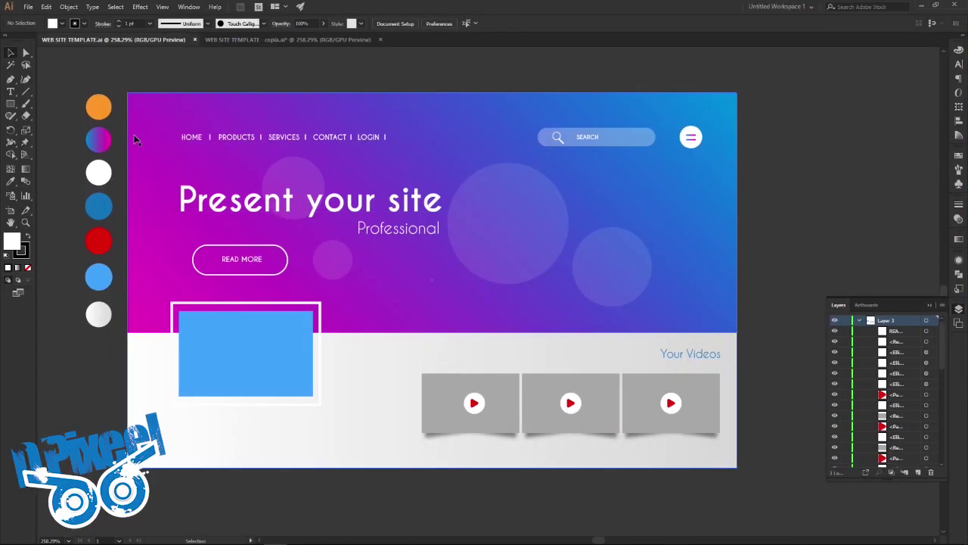
Step: In the copia.ai template copy, collapse Layers 2 and 1 and add a new Layer 4
{"action": "left_click", "coordinate": [253, 40]}
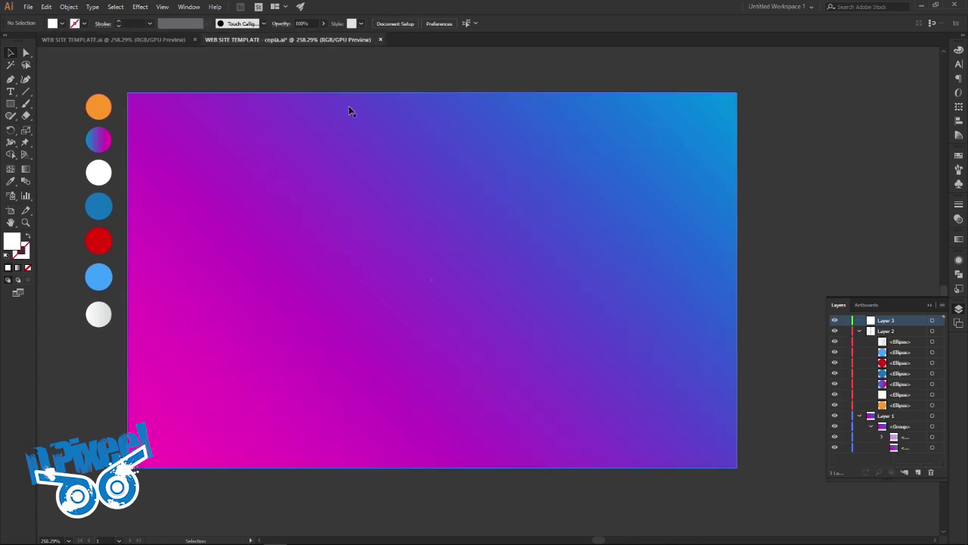
{"action": "left_click", "coordinate": [859, 330]}
{"action": "left_click", "coordinate": [860, 341]}
{"action": "left_click", "coordinate": [917, 472]}
Step: Eyedrop the orange circle's colour as the current fill
{"action": "left_click", "coordinate": [12, 182]}
{"action": "left_click", "coordinate": [91, 108]}
{"action": "left_click", "coordinate": [11, 53]}
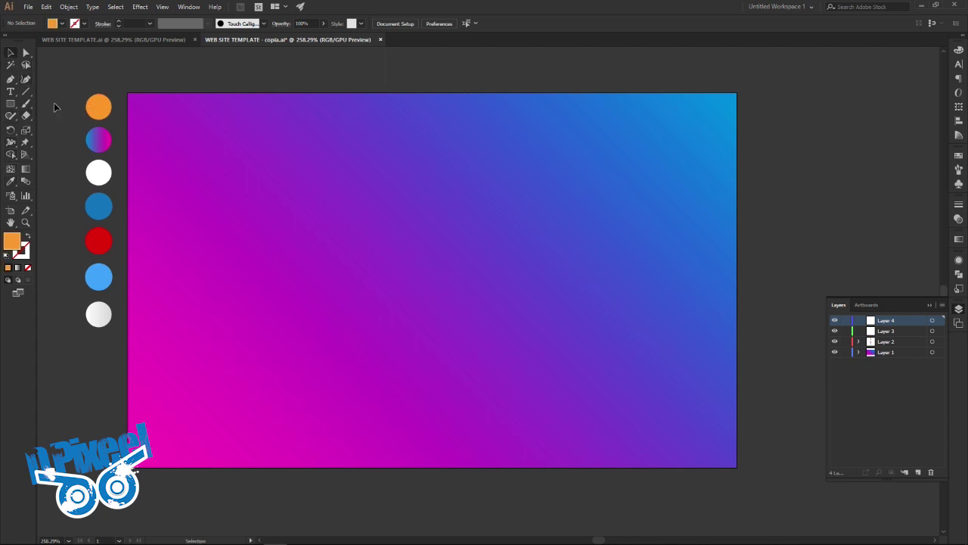
{"action": "left_click", "coordinate": [8, 110]}
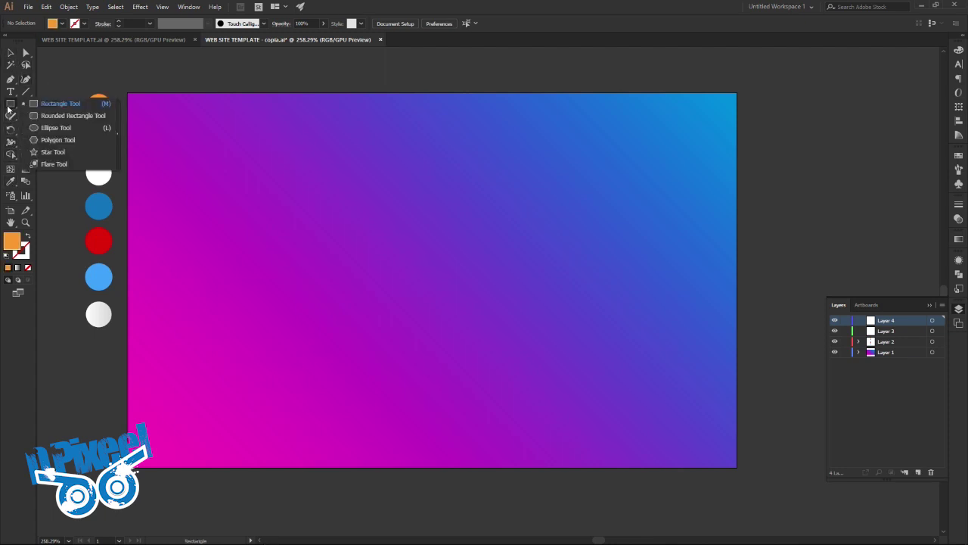
Step: Sample the white swatch and draw a small circle near the artboard's top-right, nudged up-left
{"action": "left_click", "coordinate": [11, 182]}
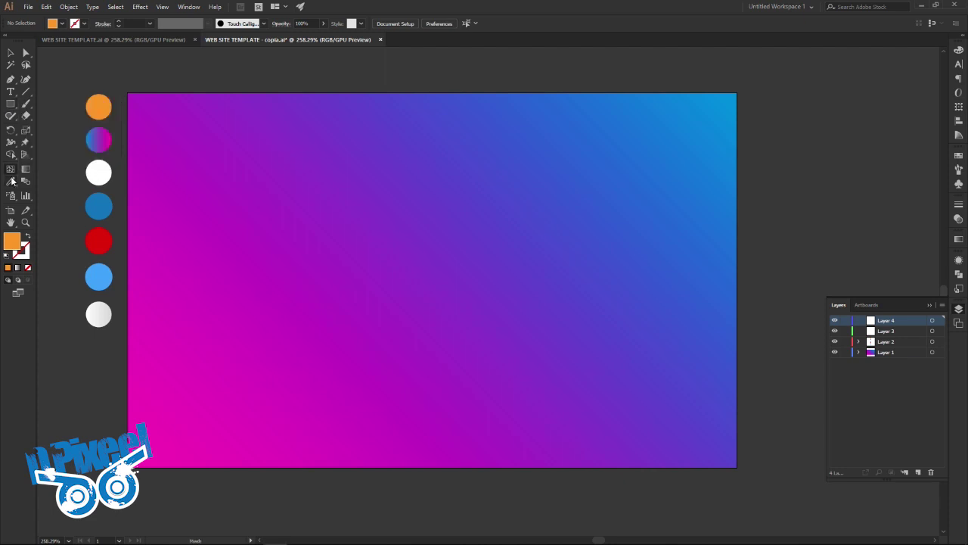
{"action": "left_click", "coordinate": [102, 173]}
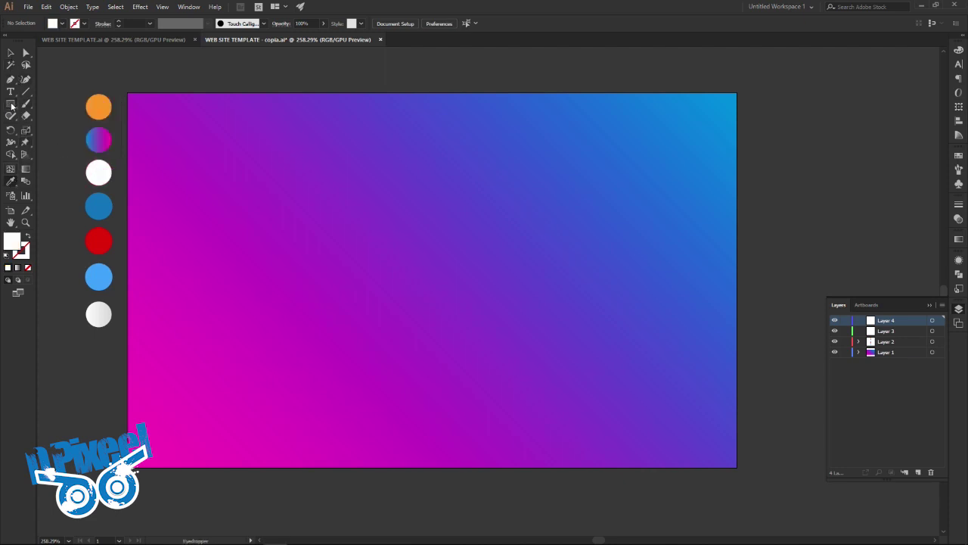
{"action": "left_click", "coordinate": [11, 106]}
{"action": "left_click", "coordinate": [50, 128]}
{"action": "left_click_drag", "start_coordinate": [679, 145], "coordinate": [700, 166]}
{"action": "left_click", "coordinate": [11, 54]}
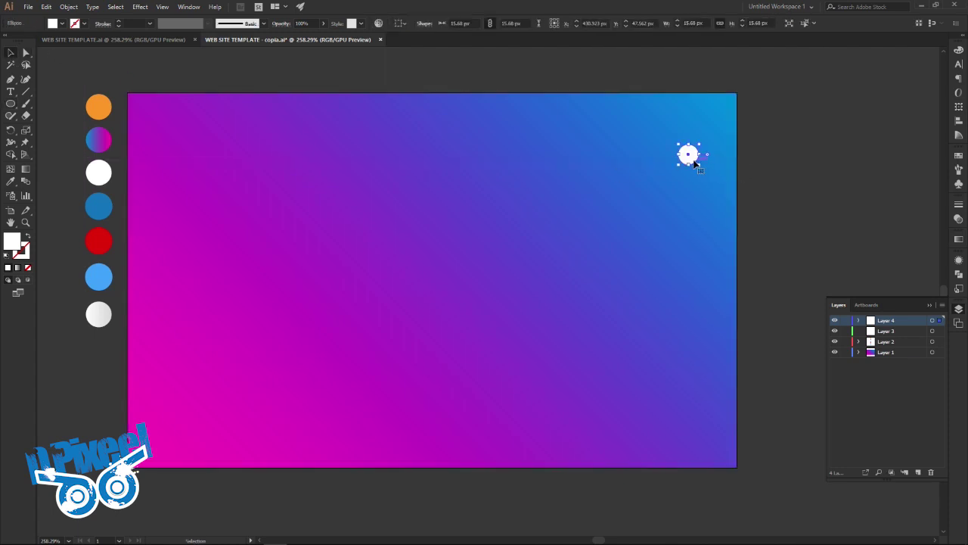
{"action": "left_click_drag", "start_coordinate": [689, 155], "coordinate": [679, 134]}
Step: Compare the circle's placement with the original template and zoom in closely on it
{"action": "left_click", "coordinate": [785, 152]}
{"action": "left_click", "coordinate": [136, 39]}
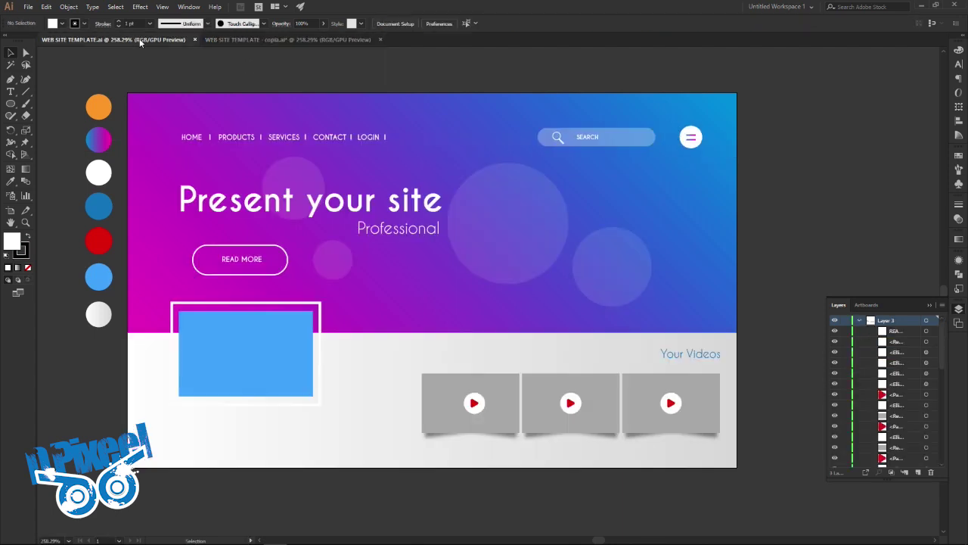
{"action": "left_click", "coordinate": [229, 40]}
{"action": "left_click", "coordinate": [690, 143]}
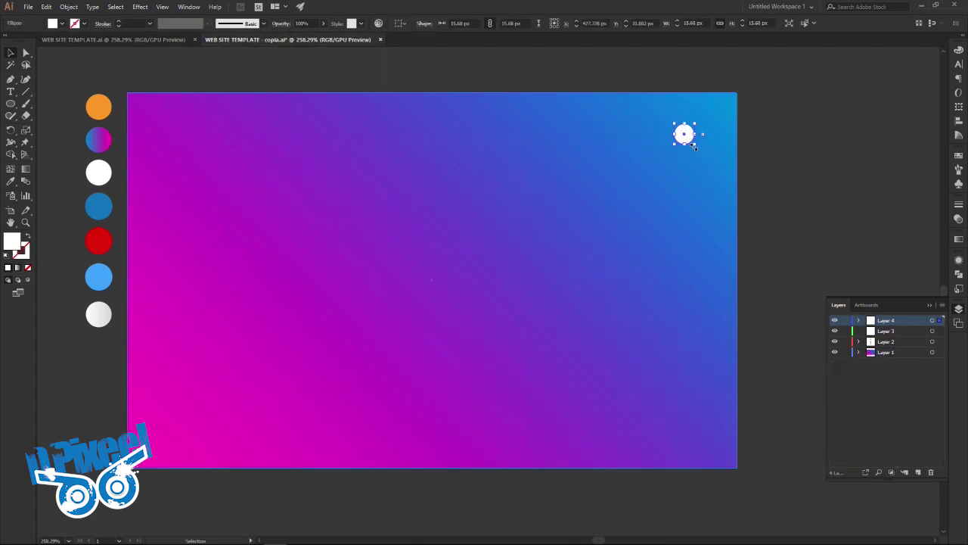
{"action": "left_click", "coordinate": [750, 177]}
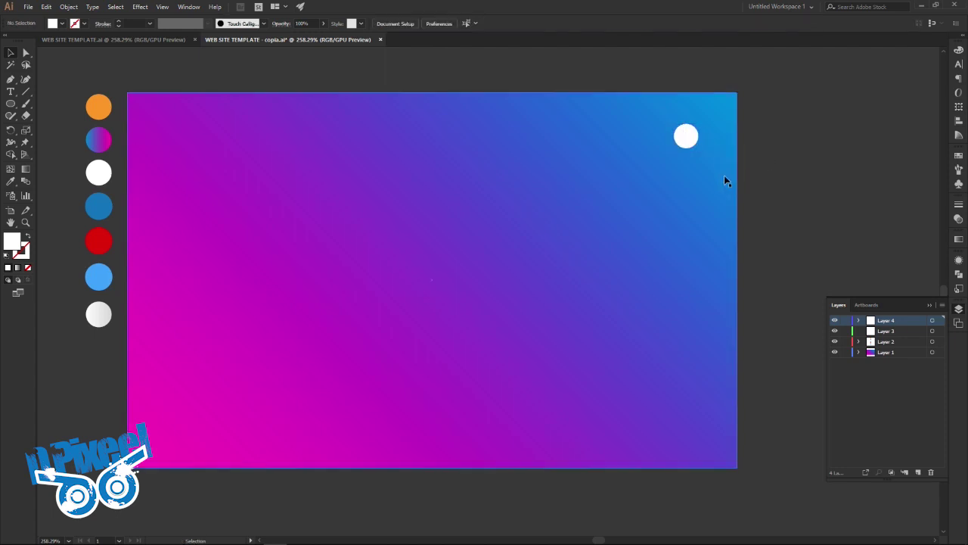
{"action": "left_click", "coordinate": [136, 39]}
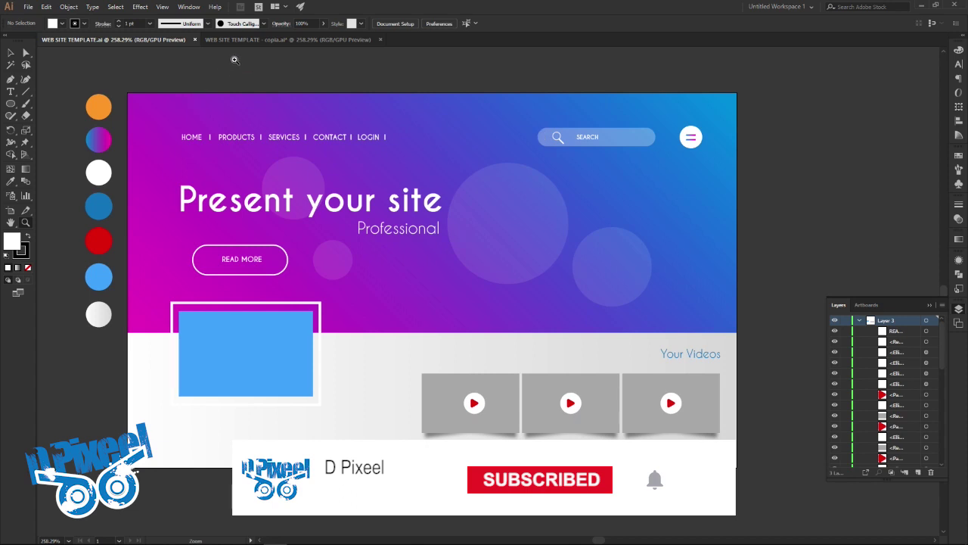
{"action": "left_click", "coordinate": [244, 40]}
{"action": "mouse_move", "coordinate": [693, 146]}
{"action": "left_mouse_down"}
{"action": "mouse_move", "coordinate": [761, 177]}
{"action": "mouse_move", "coordinate": [417, 214]}
{"action": "mouse_move", "coordinate": [519, 237]}
{"action": "left_mouse_up"}
{"action": "left_click", "coordinate": [10, 53]}
{"action": "left_click", "coordinate": [25, 91]}
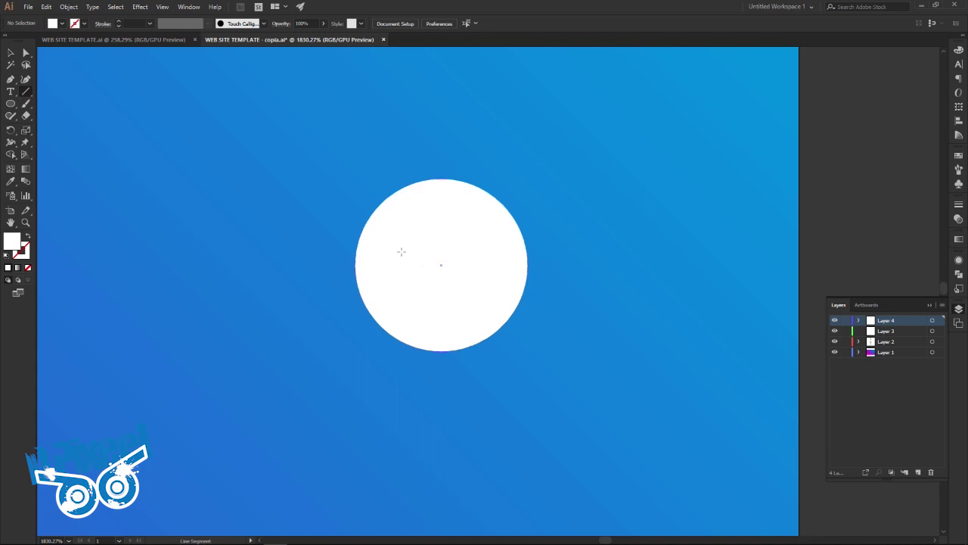
Step: Draw a black-stroked, unfilled horizontal line inside the white circle
{"action": "left_click", "coordinate": [28, 269]}
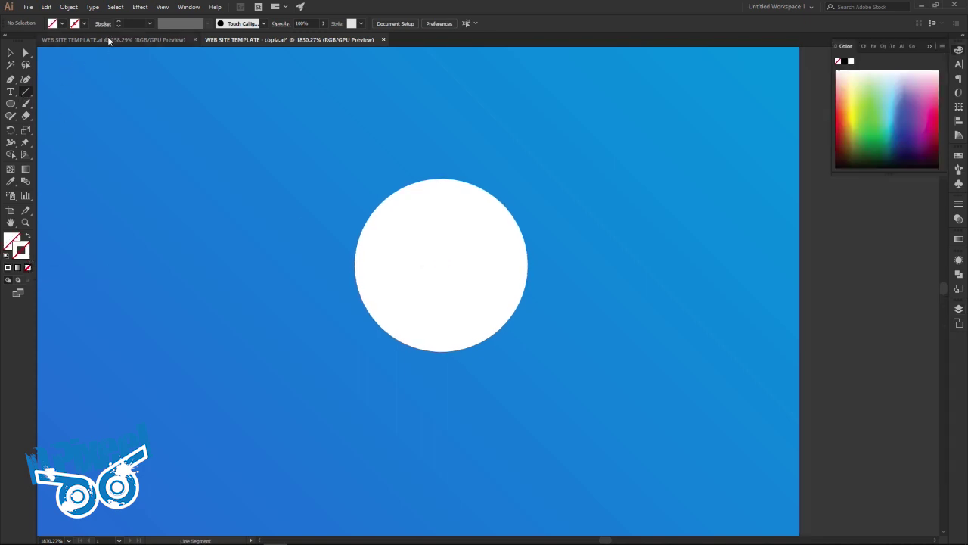
{"action": "left_click", "coordinate": [119, 24]}
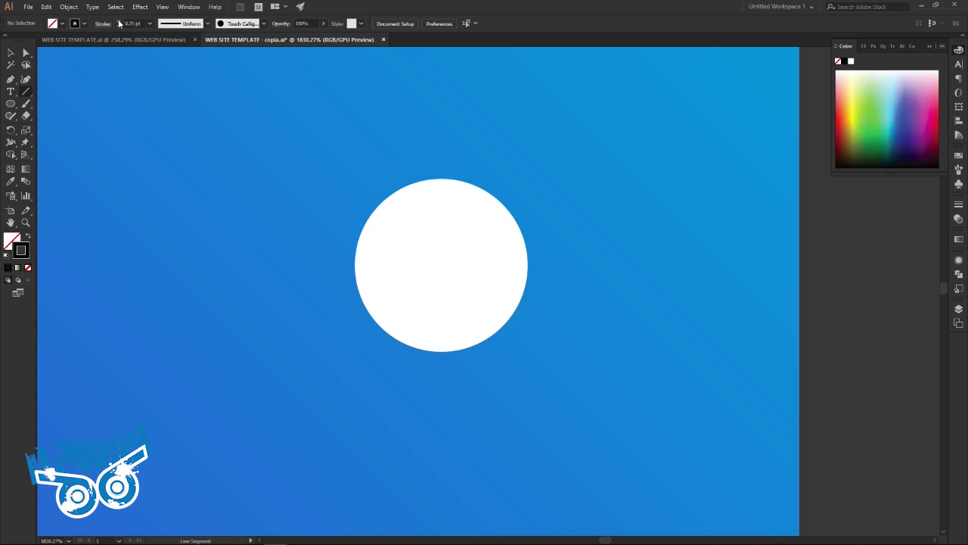
{"action": "left_click_drag", "start_coordinate": [391, 251], "coordinate": [491, 252]}
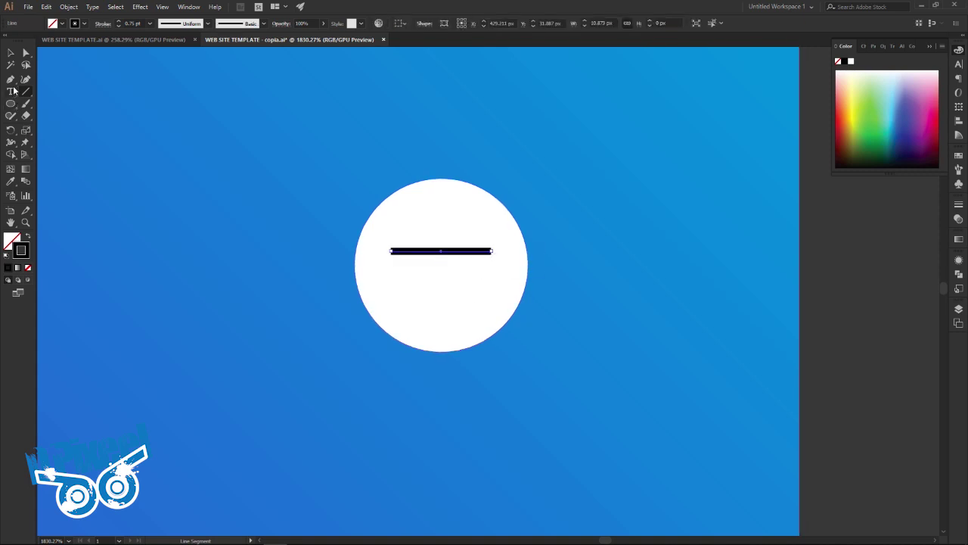
{"action": "left_click", "coordinate": [11, 53]}
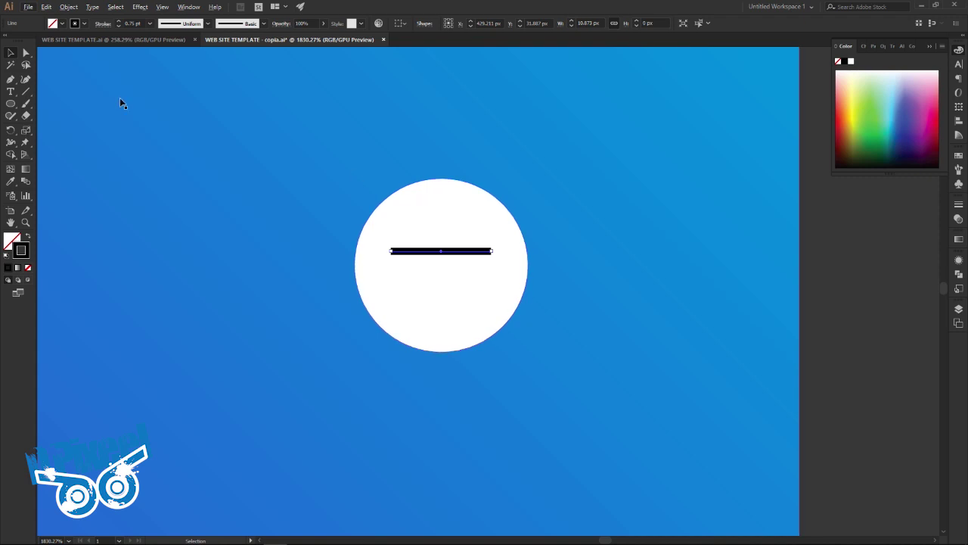
Step: Copy the line, Paste in Back, and nudge the copy down to make a second bar
{"action": "left_click", "coordinate": [46, 6]}
{"action": "left_click", "coordinate": [62, 55]}
{"action": "left_click", "coordinate": [46, 7]}
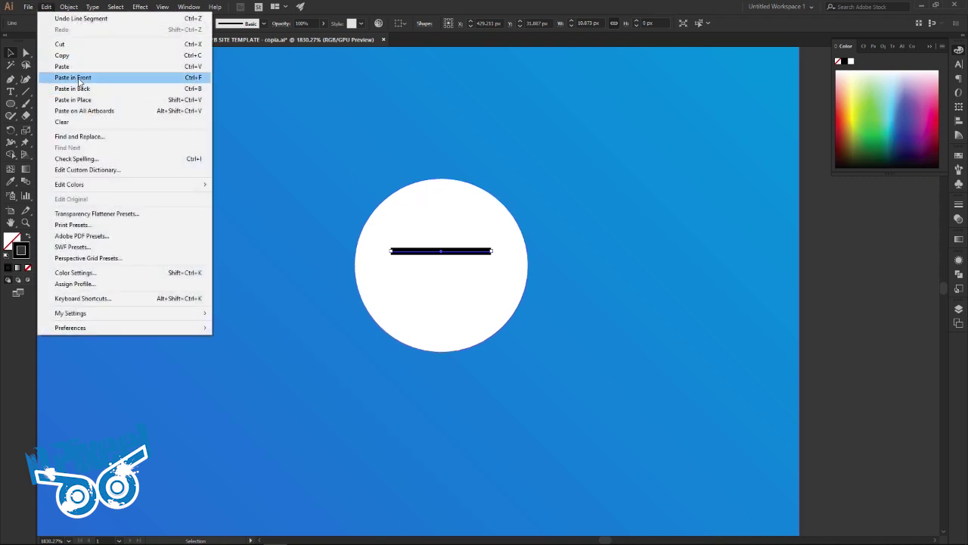
{"action": "left_click", "coordinate": [78, 89]}
{"action": "key", "text": "Down"}
{"action": "key", "text": "Down"}
{"action": "key", "text": "Down"}
{"action": "key", "text": "Down"}
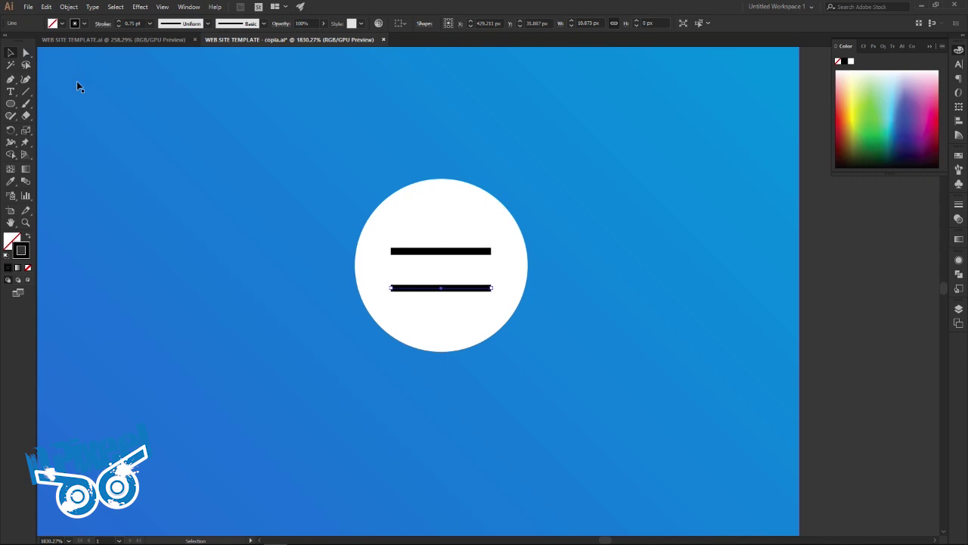
{"action": "left_click", "coordinate": [403, 254], "text": "shift"}
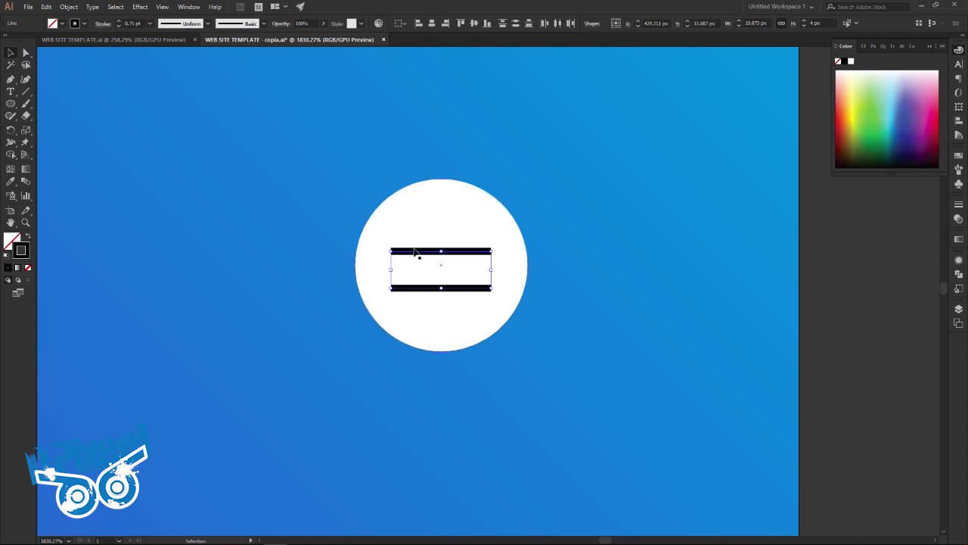
Step: Expand both lines into filled shapes and centre them horizontally on the circle
{"action": "left_click", "coordinate": [68, 7]}
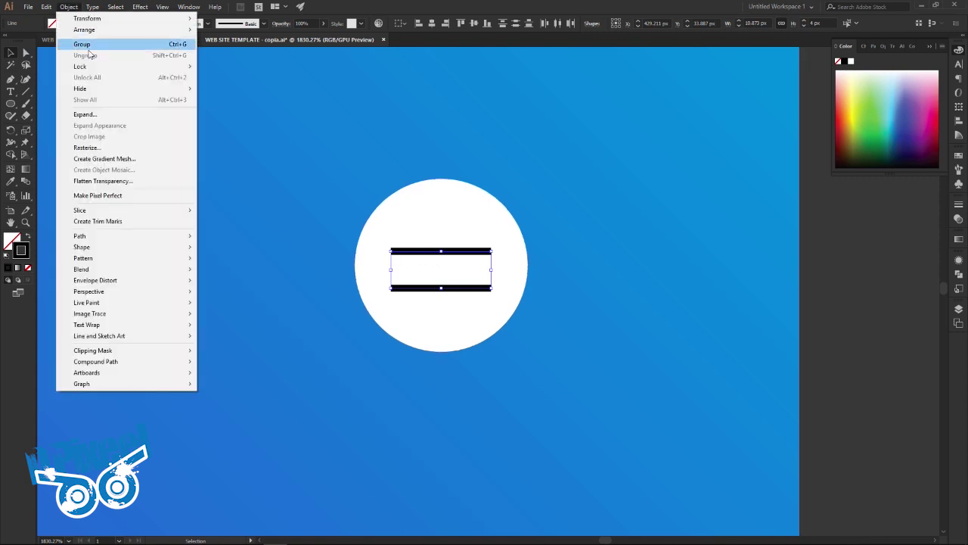
{"action": "left_click", "coordinate": [85, 114]}
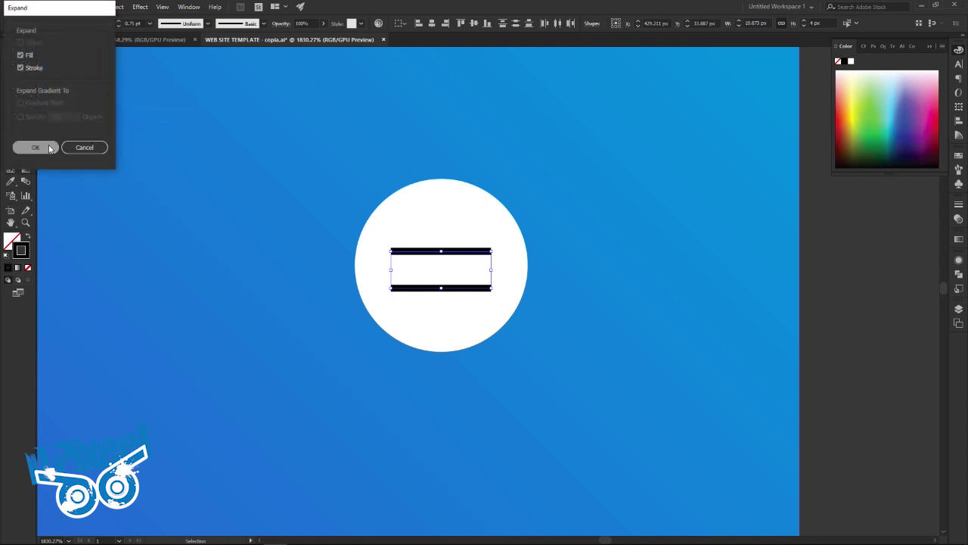
{"action": "left_click", "coordinate": [34, 146]}
{"action": "left_click", "coordinate": [421, 231], "text": "shift"}
{"action": "left_click", "coordinate": [432, 24]}
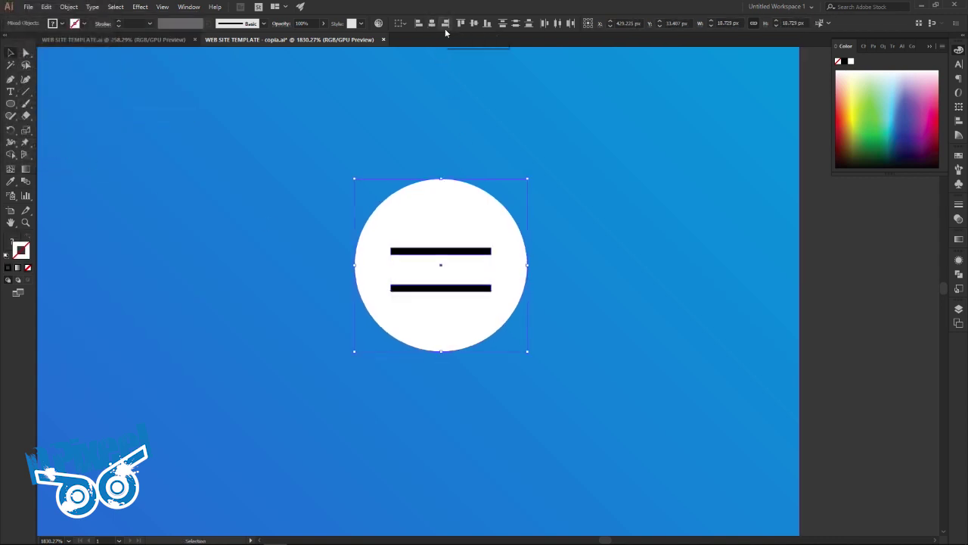
{"action": "left_click", "coordinate": [543, 292]}
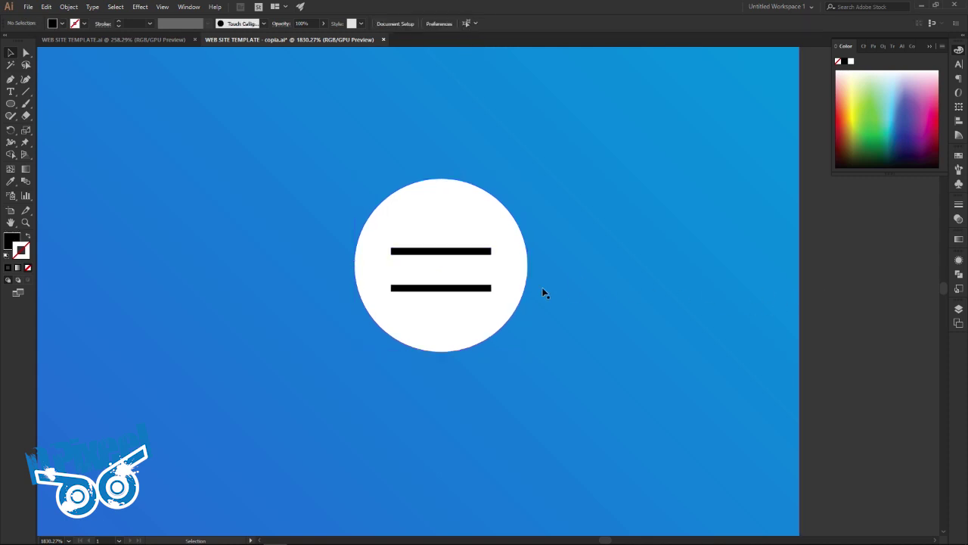
Step: Zoom out to fit the artboard and compare the copy with the original template
{"action": "key", "text": "z"}
{"action": "left_click_drag", "start_coordinate": [458, 274], "coordinate": [252, 249]}
{"action": "left_click_drag", "start_coordinate": [249, 285], "coordinate": [406, 232]}
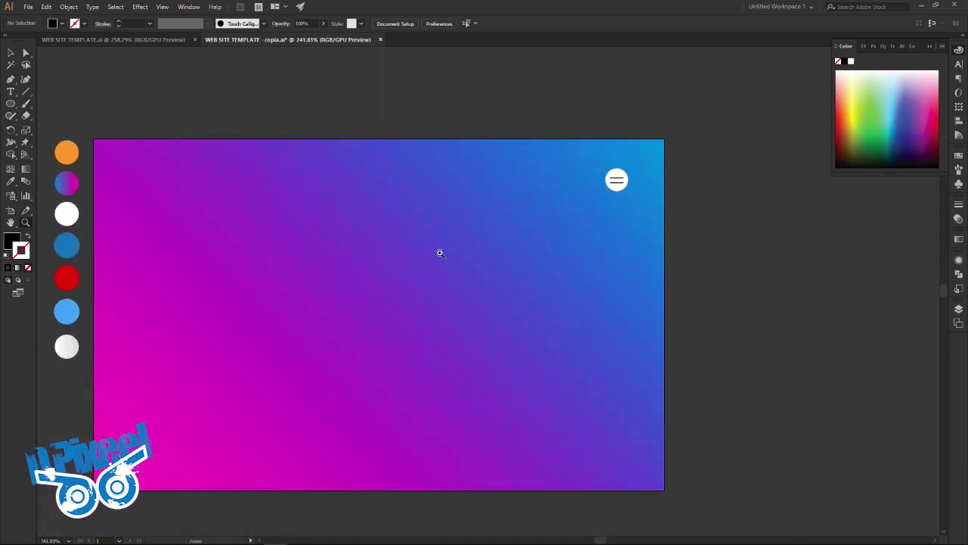
{"action": "left_click", "coordinate": [158, 39]}
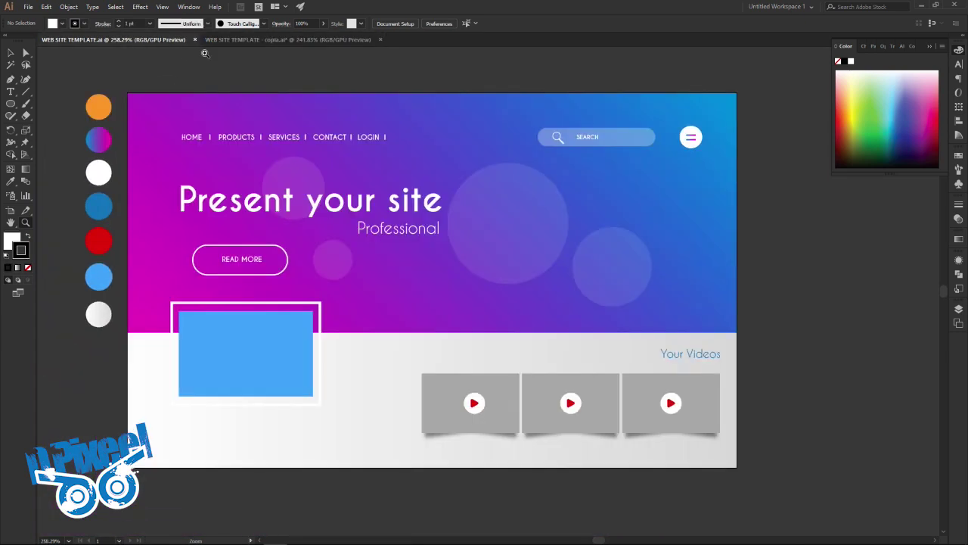
{"action": "left_click", "coordinate": [264, 39]}
{"action": "scroll", "coordinate": [711, 212], "scroll_direction": "up", "scroll_amount": 3}
{"action": "scroll", "coordinate": [623, 181], "scroll_direction": "up", "scroll_amount": 3}
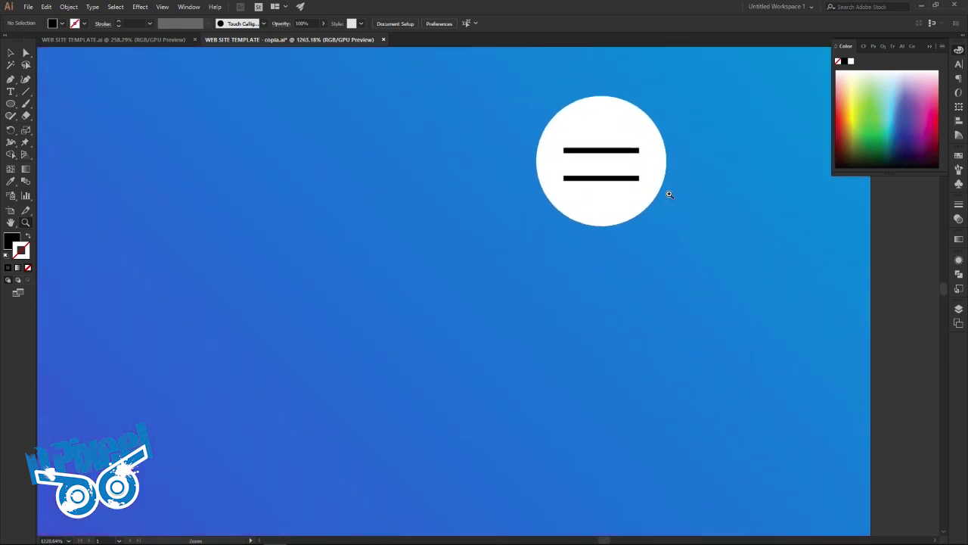
{"action": "scroll", "coordinate": [646, 190], "scroll_direction": "up", "scroll_amount": 3}
Step: Group the two menu bars, make them narrower, and shift them to centre in the circle
{"action": "key", "text": "v"}
{"action": "left_click", "coordinate": [501, 270]}
{"action": "left_click", "coordinate": [509, 236], "text": "shift"}
{"action": "key", "text": "ctrl+g"}
{"action": "left_click_drag", "start_coordinate": [522, 252], "coordinate": [507, 253]}
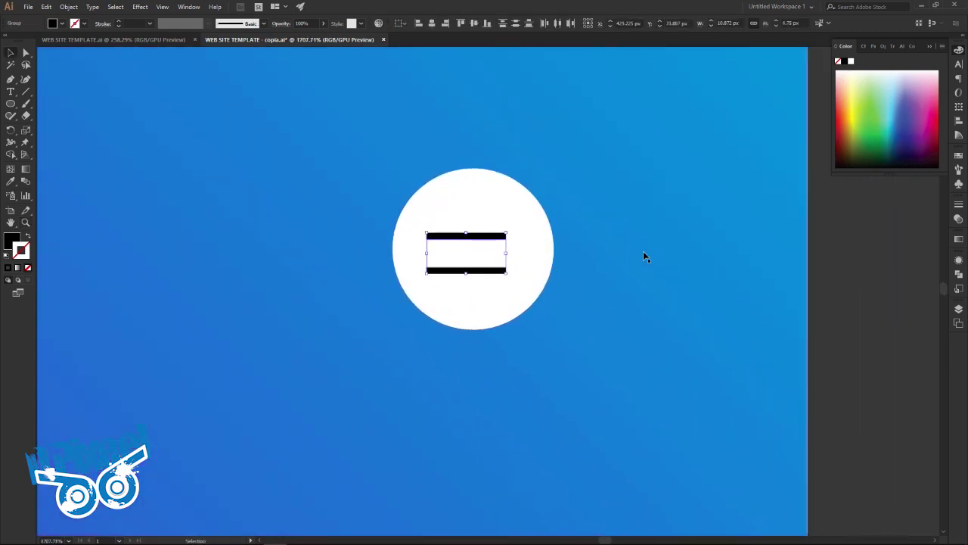
{"action": "key", "text": "Right"}
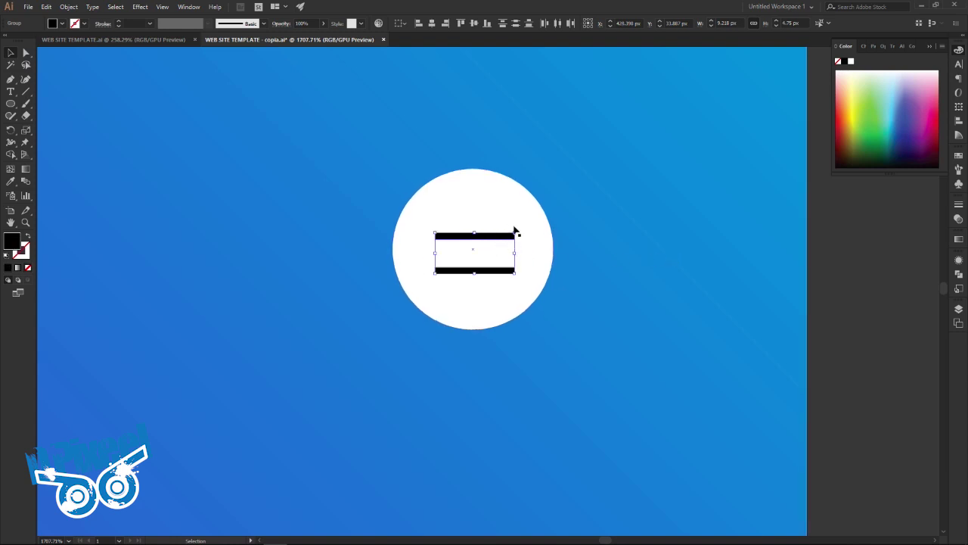
{"action": "left_click_drag", "start_coordinate": [542, 248], "coordinate": [352, 244]}
{"action": "key", "text": "ctrl+z"}
{"action": "key", "text": "a"}
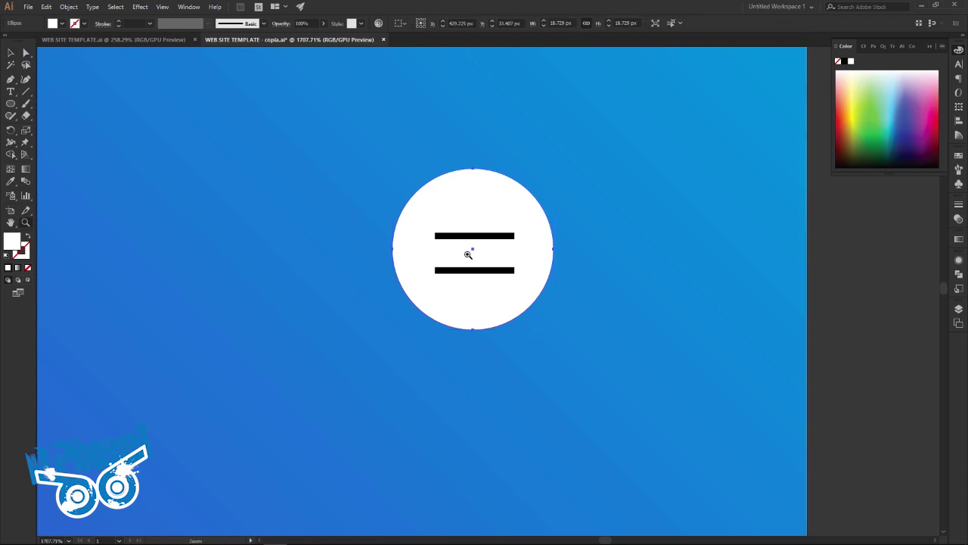
Step: Select the menu icon and zoom in closely on it
{"action": "scroll", "coordinate": [443, 253], "scroll_direction": "down", "scroll_amount": 5}
{"action": "left_click_drag", "start_coordinate": [231, 250], "coordinate": [317, 253]}
{"action": "key", "text": "v"}
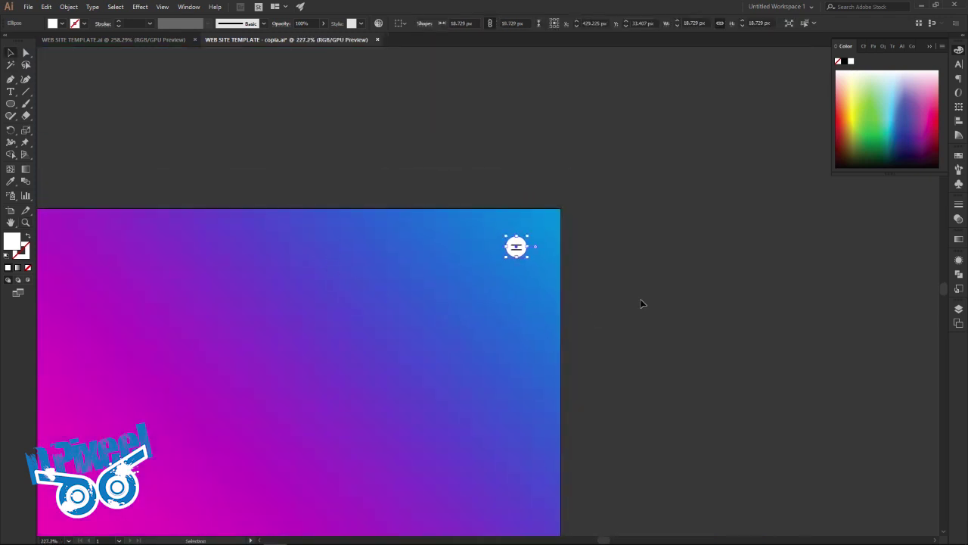
{"action": "left_click", "coordinate": [517, 252]}
{"action": "left_click", "coordinate": [578, 231]}
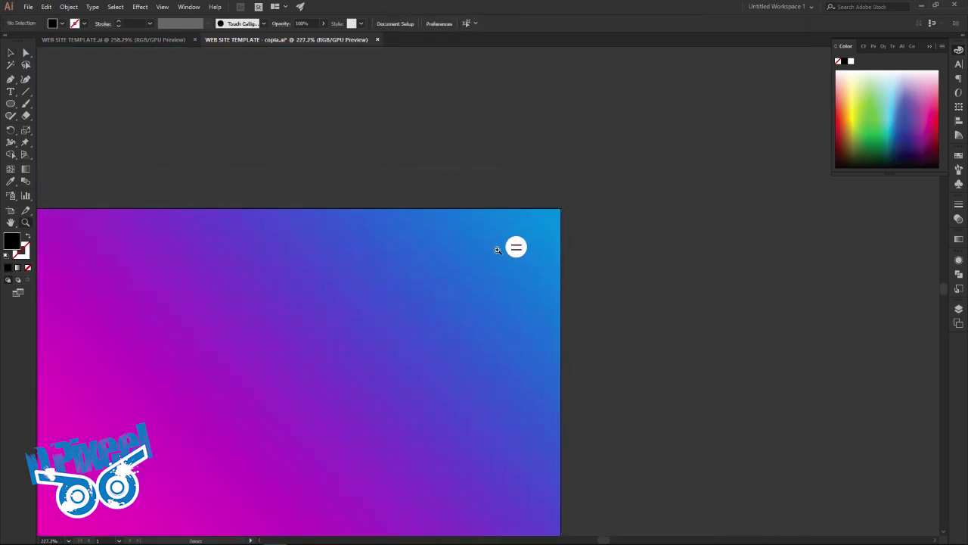
{"action": "scroll", "coordinate": [502, 250], "scroll_direction": "up", "scroll_amount": 7}
{"action": "left_click_drag", "start_coordinate": [825, 296], "coordinate": [573, 369]}
Step: Eyedrop the second swatch's purple-pink gradient onto the two bars, then view WEB SITE TEMPLATE.ai
{"action": "key", "text": "v"}
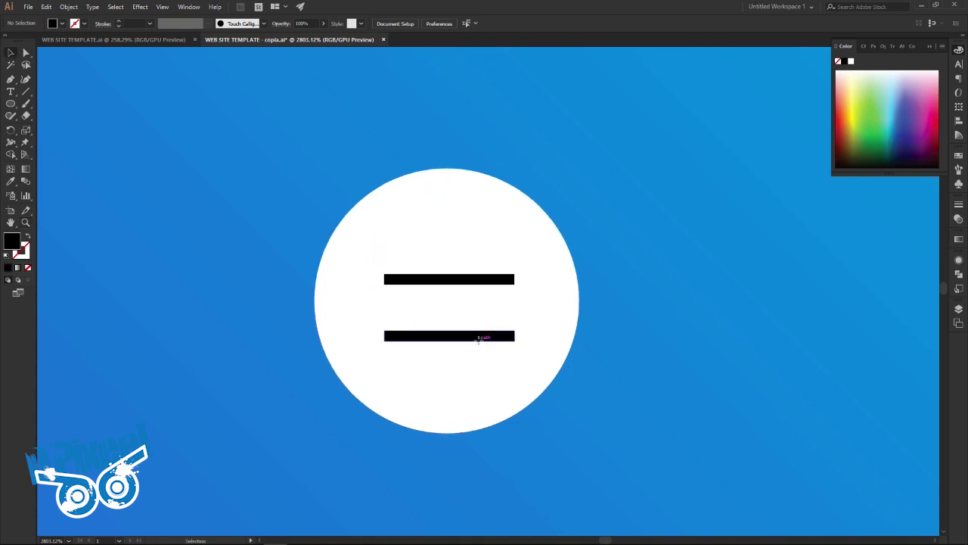
{"action": "left_click", "coordinate": [479, 278]}
{"action": "scroll", "coordinate": [453, 280], "scroll_direction": "down", "scroll_amount": 5}
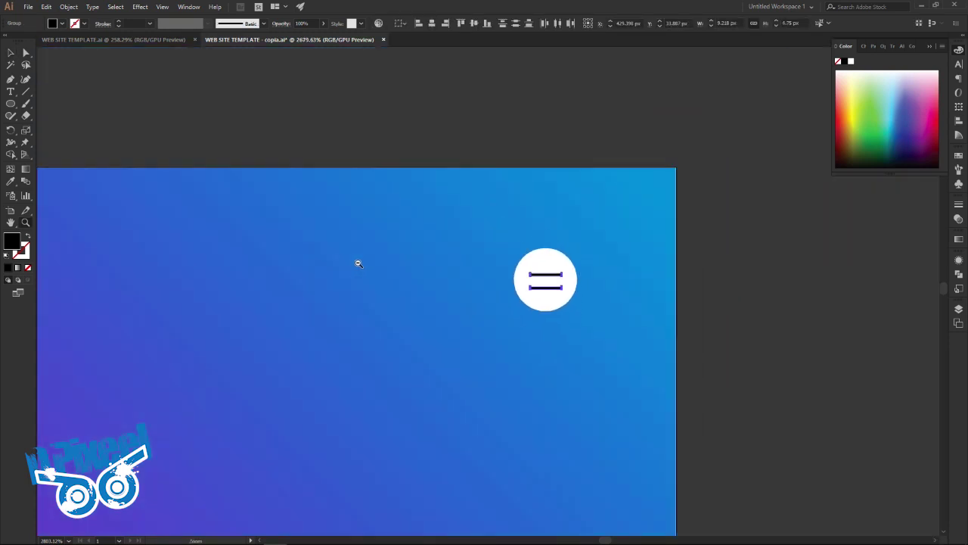
{"action": "scroll", "coordinate": [235, 259], "scroll_direction": "down", "scroll_amount": 3}
{"action": "scroll", "coordinate": [446, 186], "scroll_direction": "down", "scroll_amount": 2}
{"action": "scroll", "coordinate": [444, 210], "scroll_direction": "down", "scroll_amount": 1}
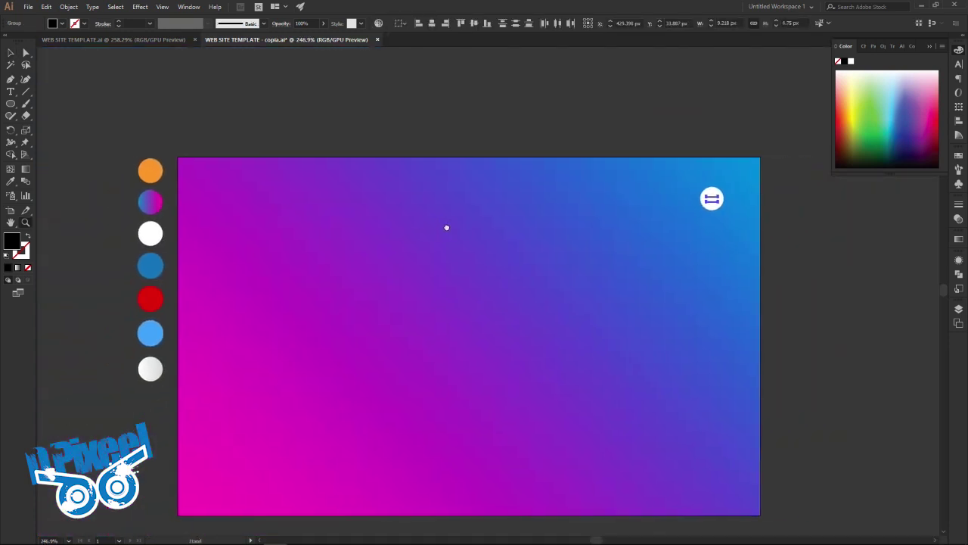
{"action": "left_click", "coordinate": [12, 182]}
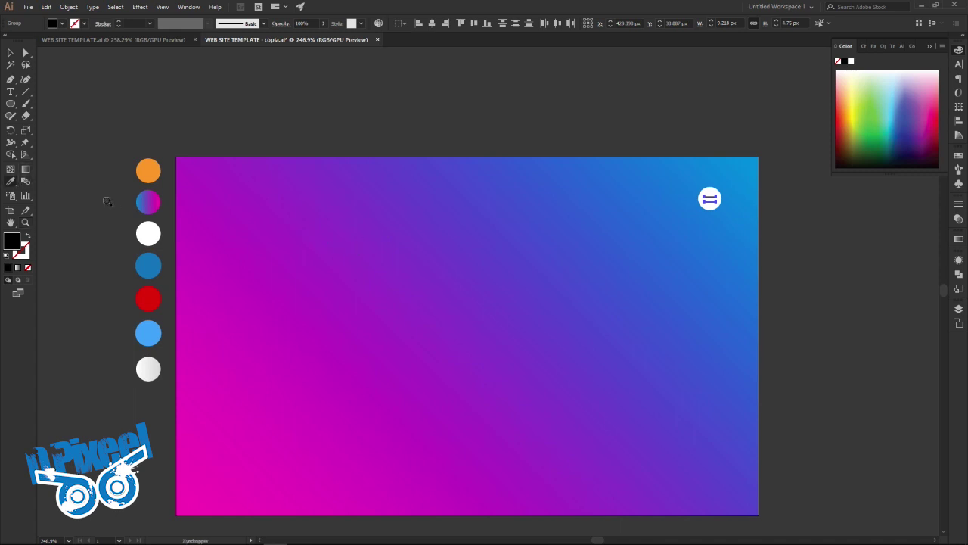
{"action": "left_click", "coordinate": [141, 200]}
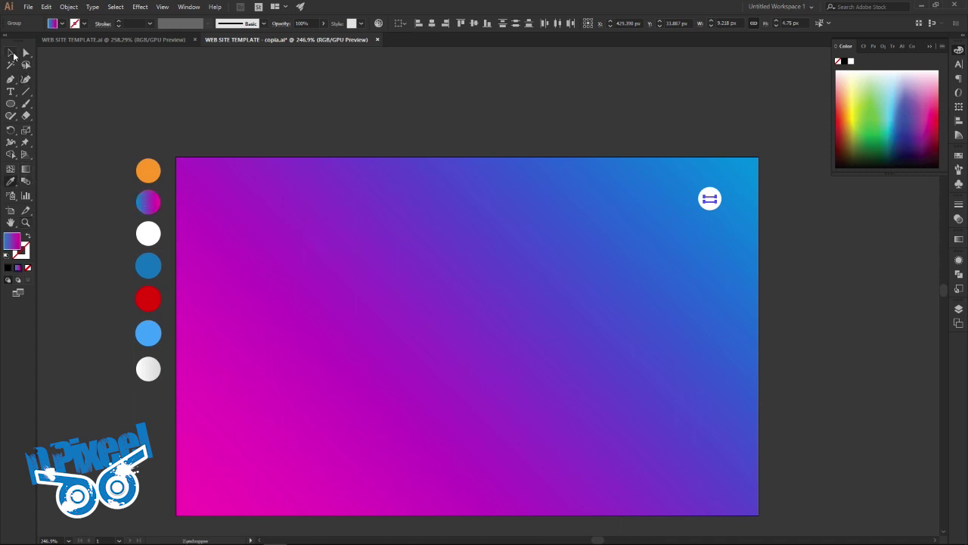
{"action": "left_click", "coordinate": [12, 53]}
{"action": "left_click", "coordinate": [216, 109]}
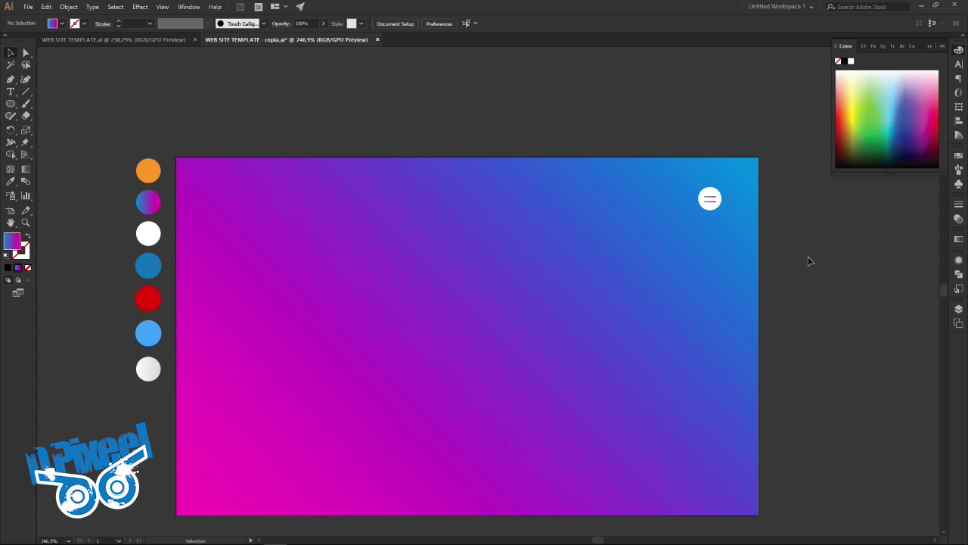
{"action": "left_click", "coordinate": [196, 43]}
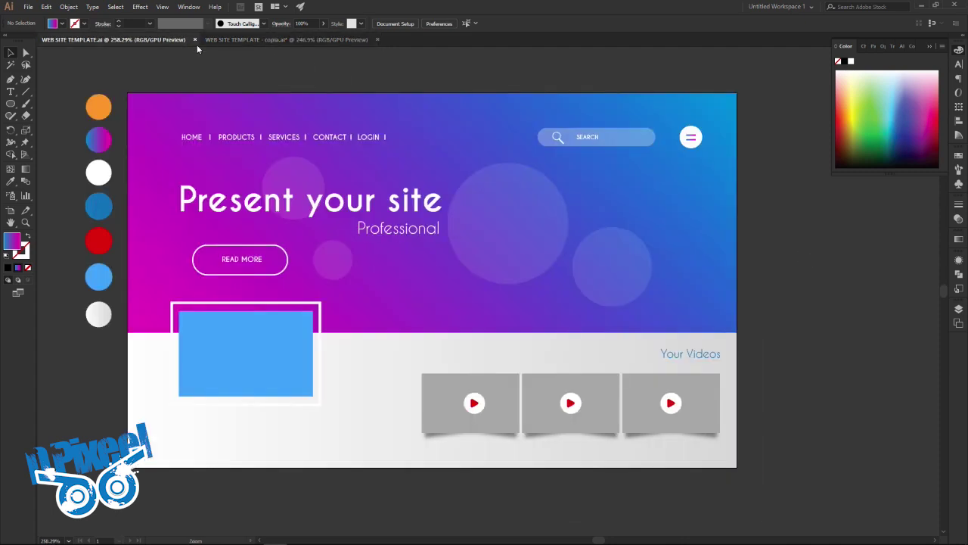
Step: Reset default colours, return to the copia document, and add a new layer
{"action": "key", "text": "d"}
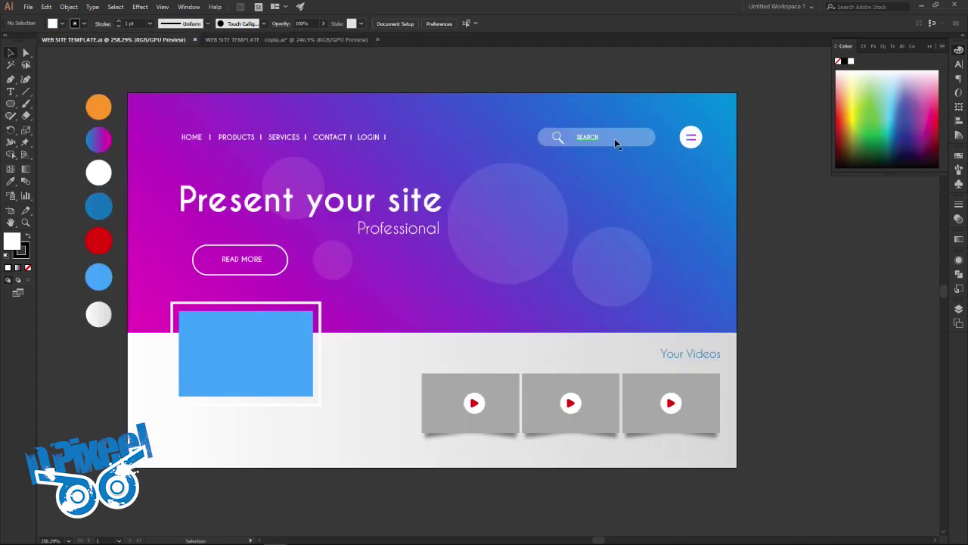
{"action": "left_click", "coordinate": [316, 39]}
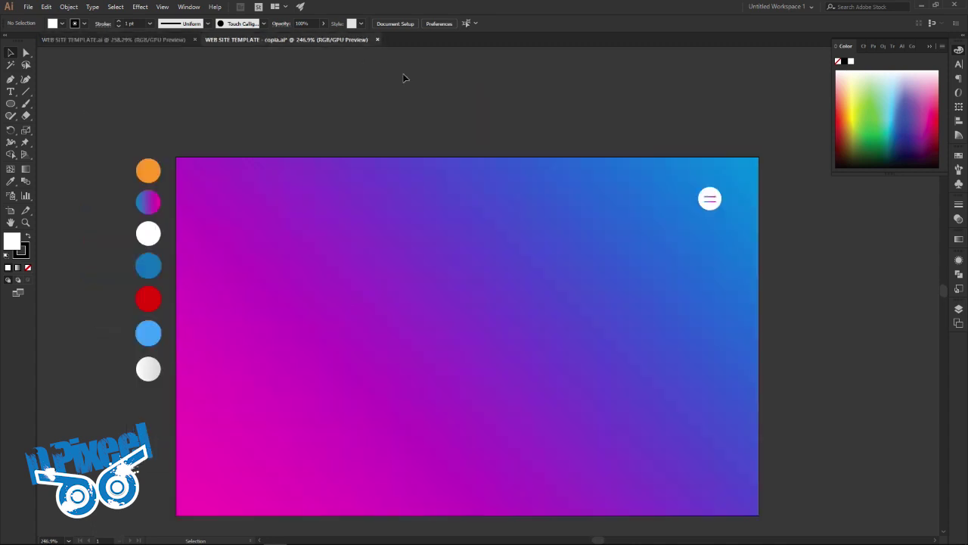
{"action": "left_click_drag", "start_coordinate": [663, 214], "coordinate": [625, 198]}
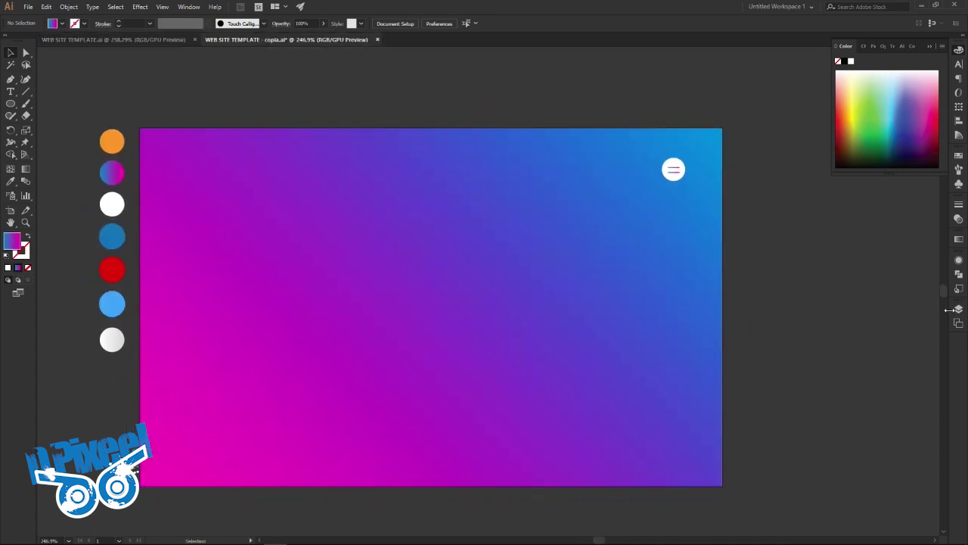
{"action": "left_click", "coordinate": [958, 309]}
{"action": "left_click", "coordinate": [917, 472]}
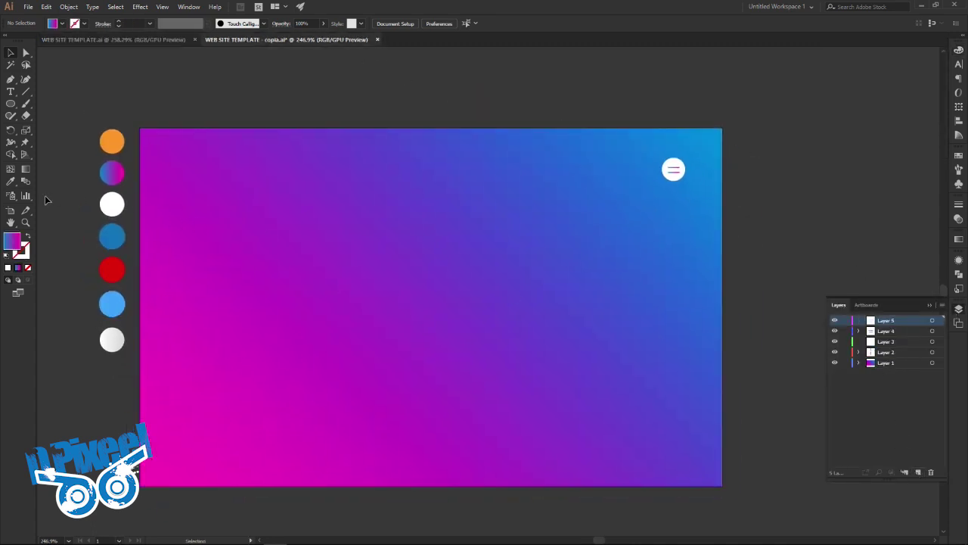
Step: Draw a thin white rounded rectangle, about 112.6 × 14.5 px, left of the menu icon
{"action": "left_click", "coordinate": [10, 181]}
{"action": "left_click", "coordinate": [112, 337]}
{"action": "left_click", "coordinate": [11, 103]}
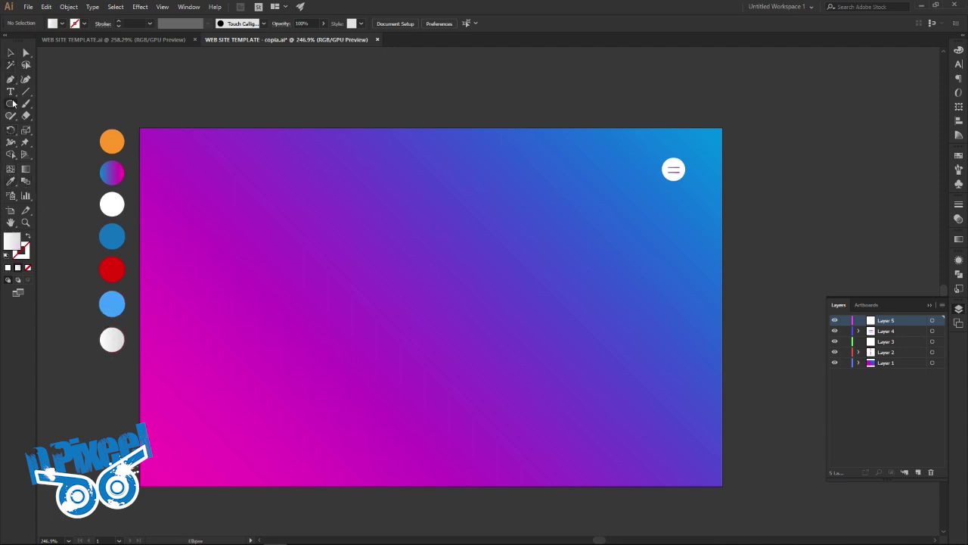
{"action": "left_click", "coordinate": [49, 116]}
{"action": "left_click_drag", "start_coordinate": [633, 165], "coordinate": [493, 181]}
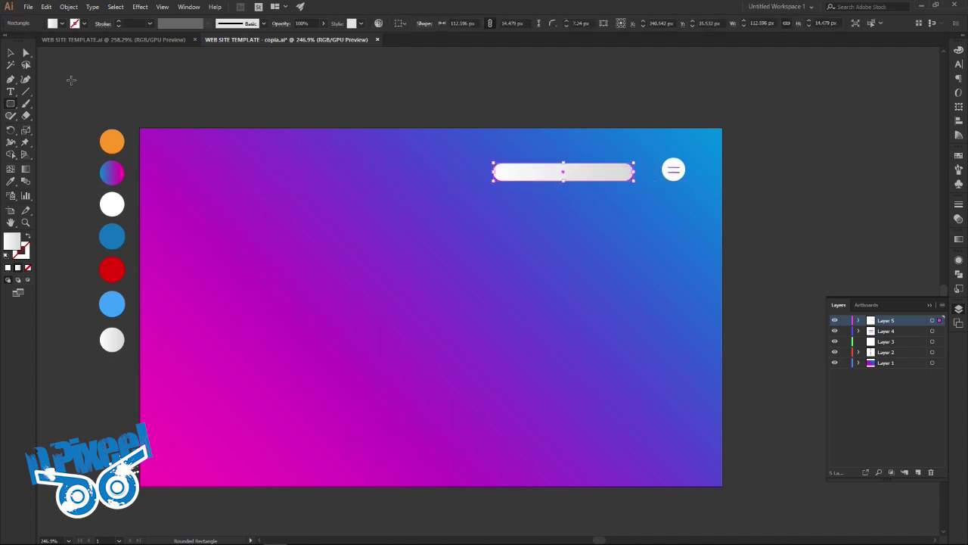
{"action": "left_click", "coordinate": [10, 54]}
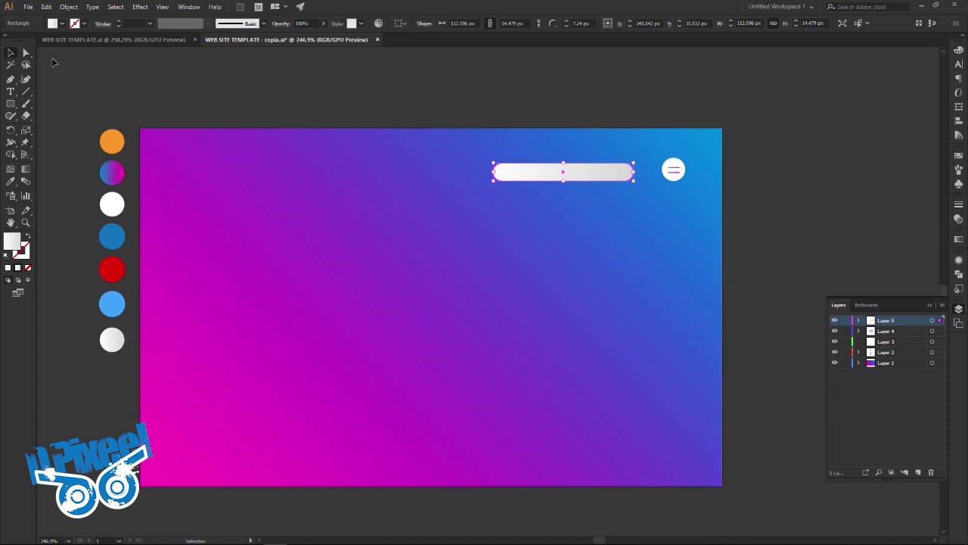
{"action": "left_click", "coordinate": [59, 24]}
{"action": "left_click", "coordinate": [20, 41]}
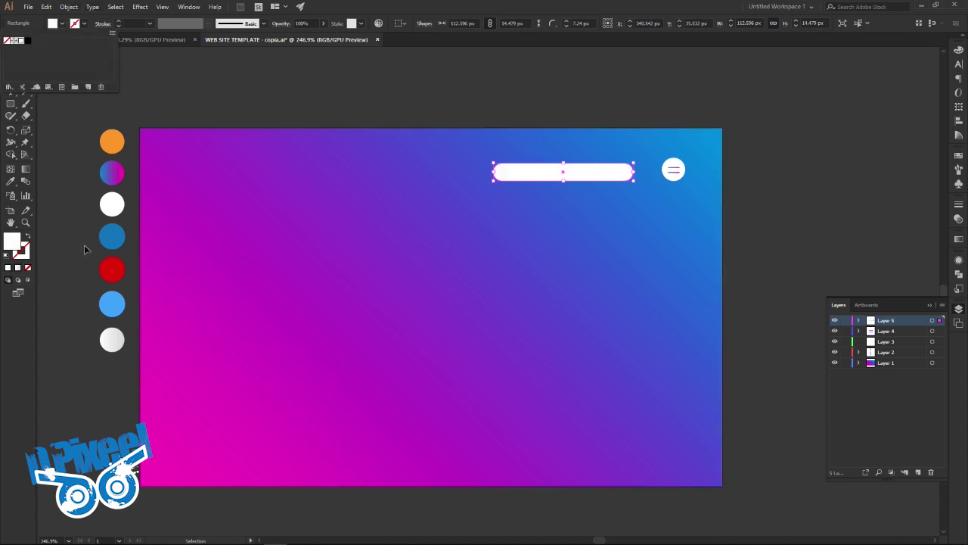
Step: Set the search bar's opacity to 30% in the Transparency panel
{"action": "left_click", "coordinate": [15, 243]}
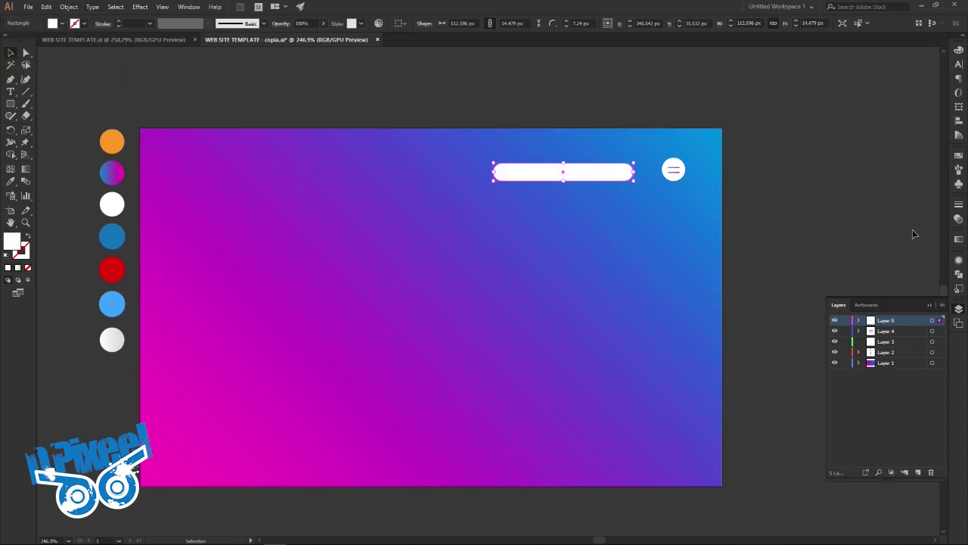
{"action": "left_click", "coordinate": [959, 206]}
{"action": "left_click", "coordinate": [891, 202]}
{"action": "left_click", "coordinate": [919, 214]}
{"action": "key", "text": "Return"}
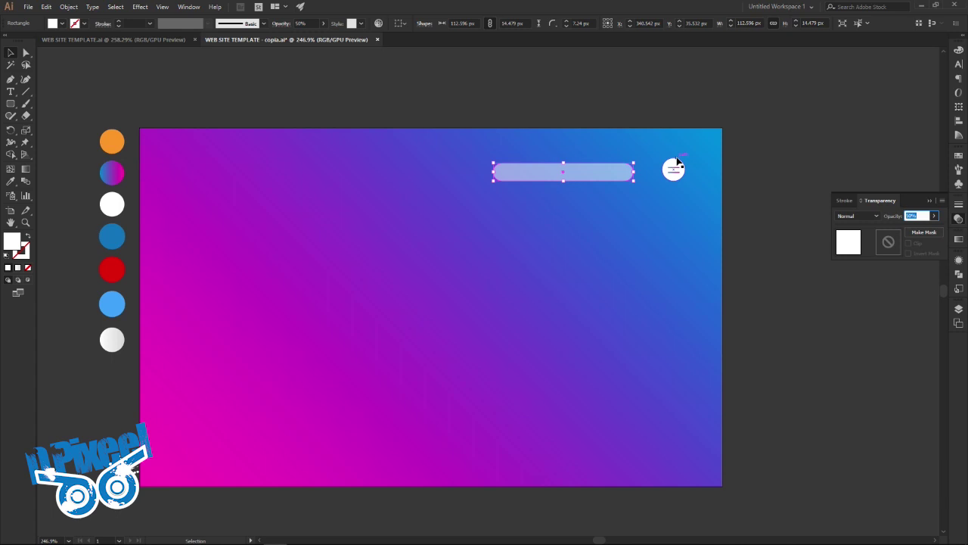
{"action": "type", "text": "30"}
{"action": "key", "text": "Return"}
{"action": "left_click", "coordinate": [751, 268]}
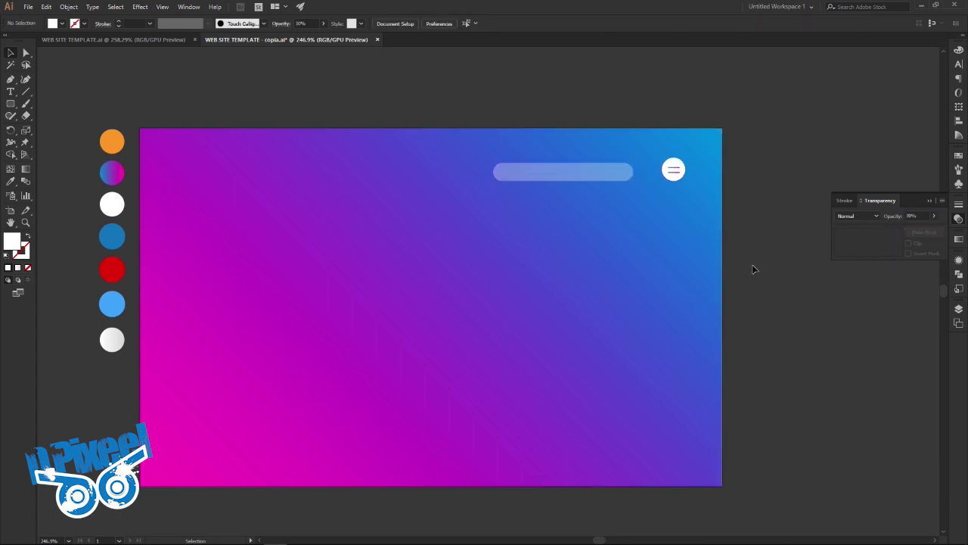
Step: Nudge the bar up and narrow it to about 107.7 px to match the template
{"action": "left_click_drag", "start_coordinate": [609, 171], "coordinate": [609, 168]}
{"action": "left_click", "coordinate": [743, 200]}
{"action": "left_click", "coordinate": [180, 40]}
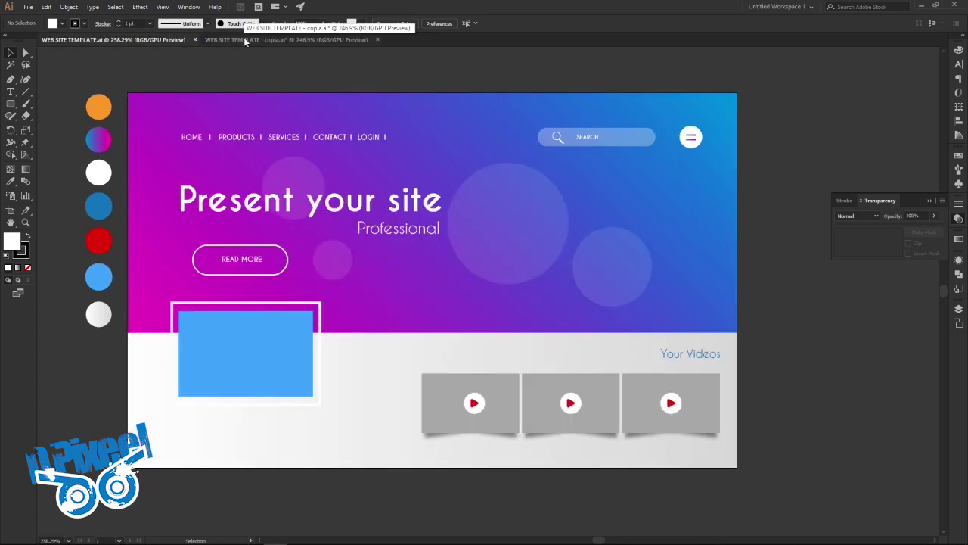
{"action": "left_click", "coordinate": [324, 42]}
{"action": "left_click", "coordinate": [497, 168]}
{"action": "left_click_drag", "start_coordinate": [494, 170], "coordinate": [500, 170]}
{"action": "left_click", "coordinate": [488, 118]}
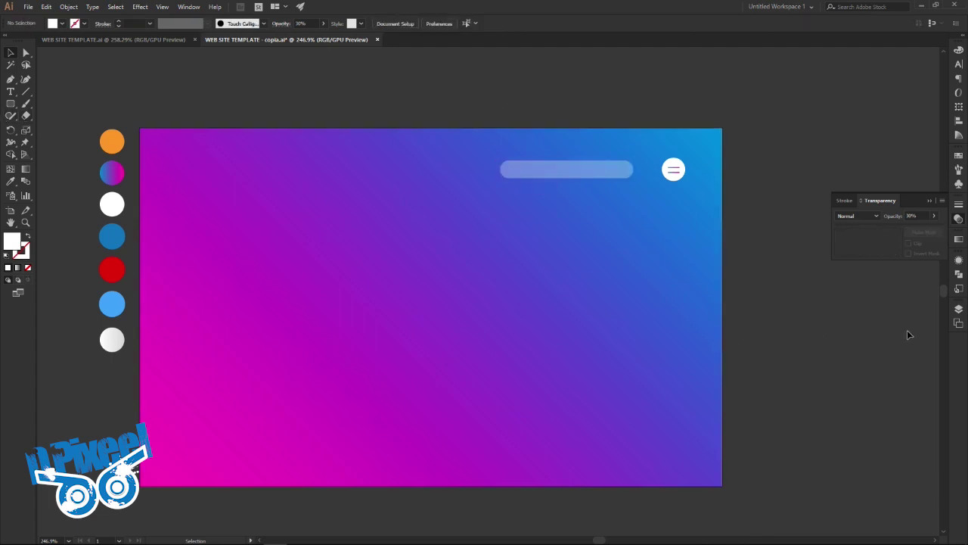
{"action": "left_click", "coordinate": [959, 312]}
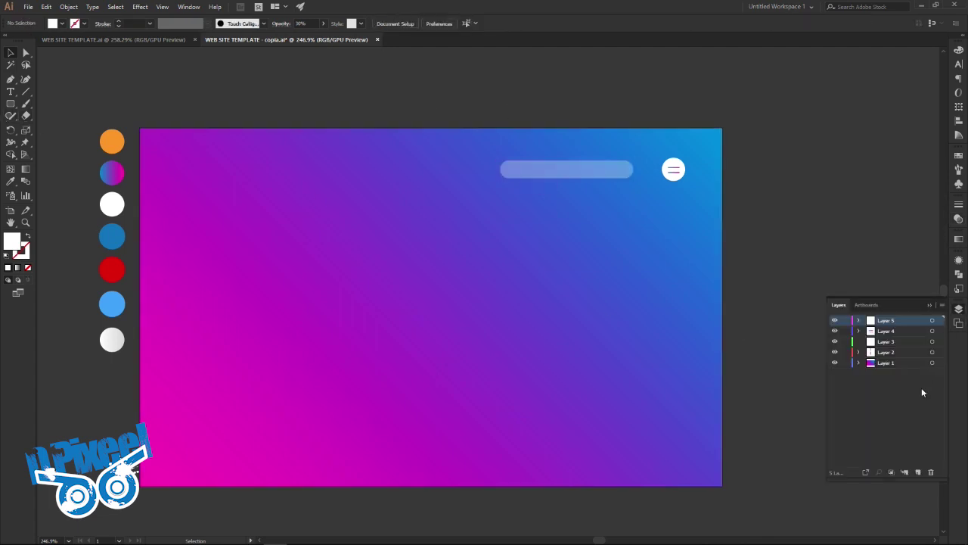
Step: Draw a small unfilled, white-outlined circle at the search bar's left end
{"action": "left_click", "coordinate": [9, 106]}
{"action": "left_click", "coordinate": [48, 127]}
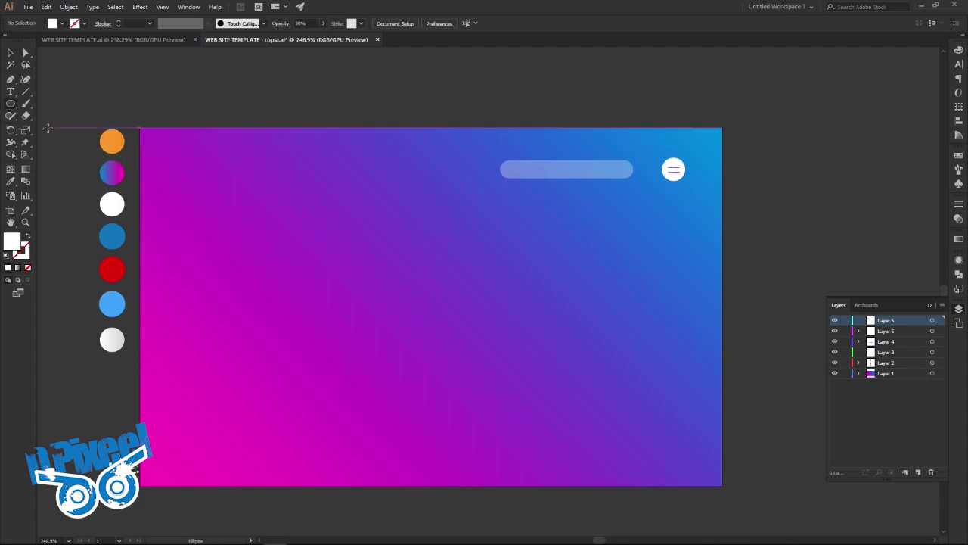
{"action": "left_click_drag", "start_coordinate": [531, 168], "coordinate": [735, 207]}
{"action": "key", "text": "z"}
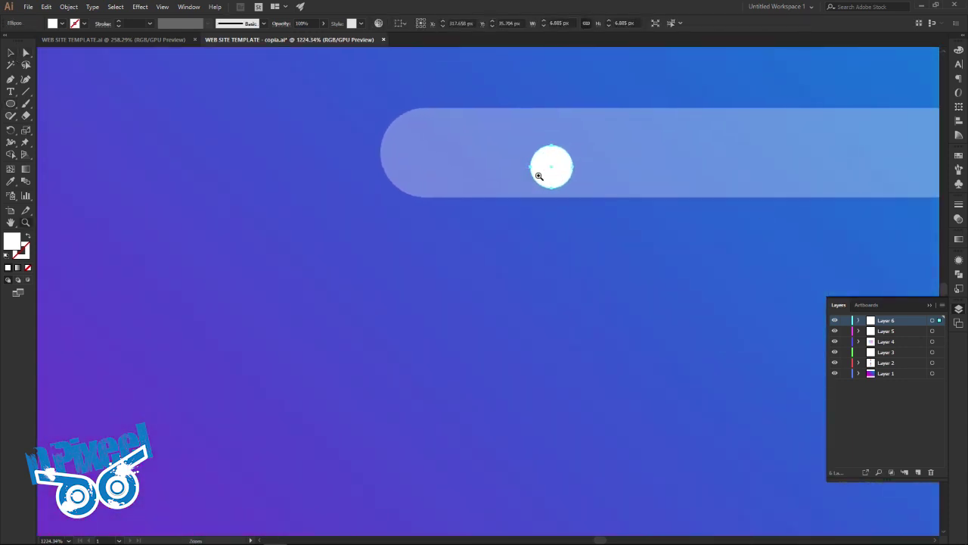
{"action": "left_click_drag", "start_coordinate": [539, 175], "coordinate": [453, 248]}
{"action": "left_click_drag", "start_coordinate": [409, 275], "coordinate": [334, 250]}
{"action": "left_click", "coordinate": [28, 268]}
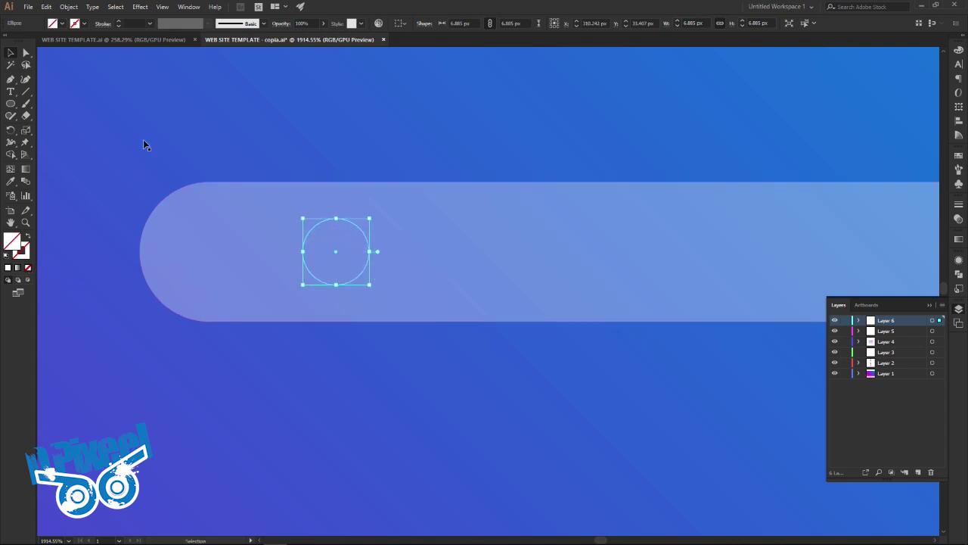
{"action": "left_click", "coordinate": [118, 21]}
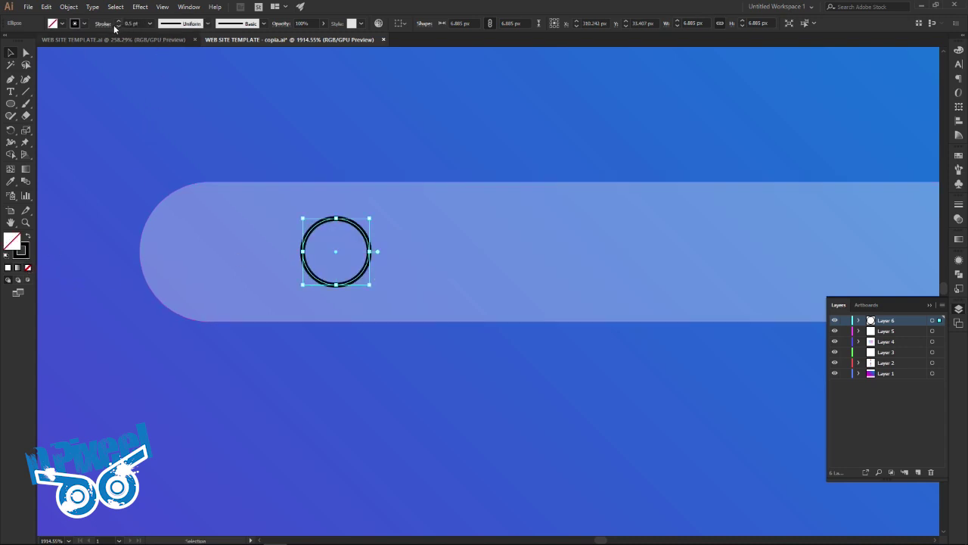
{"action": "left_click", "coordinate": [85, 23]}
{"action": "left_click", "coordinate": [20, 40]}
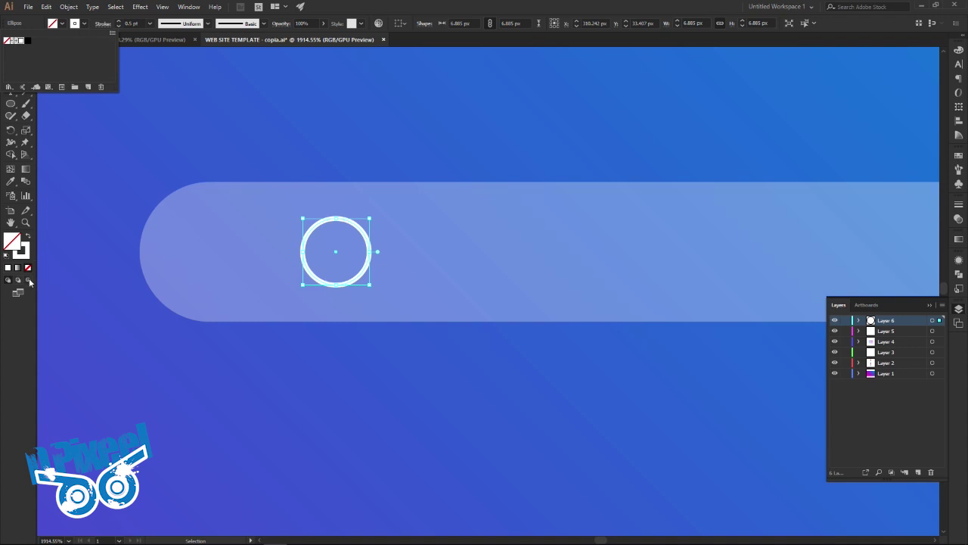
{"action": "left_click", "coordinate": [22, 251]}
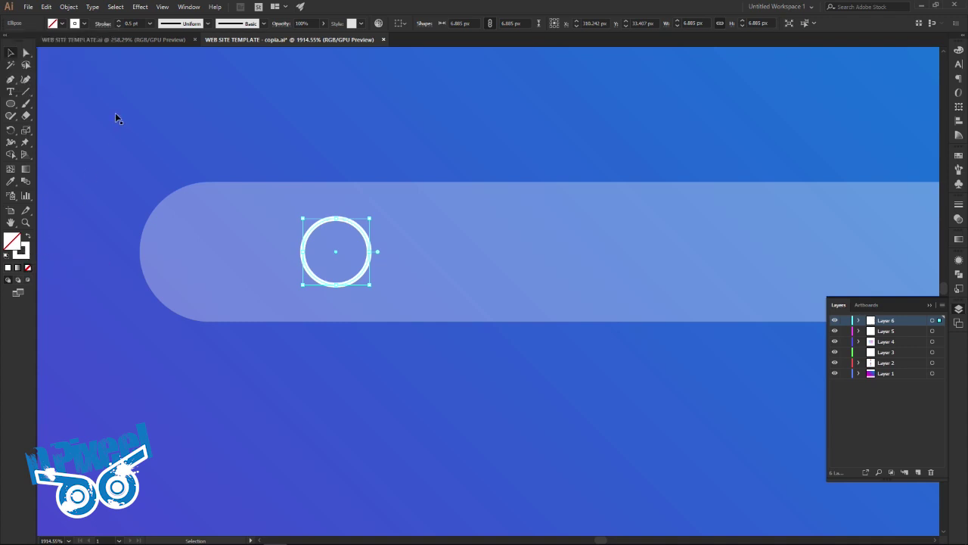
Step: Add a diagonal 7 pt round-capped handle to the circle and select both parts
{"action": "left_click", "coordinate": [26, 92]}
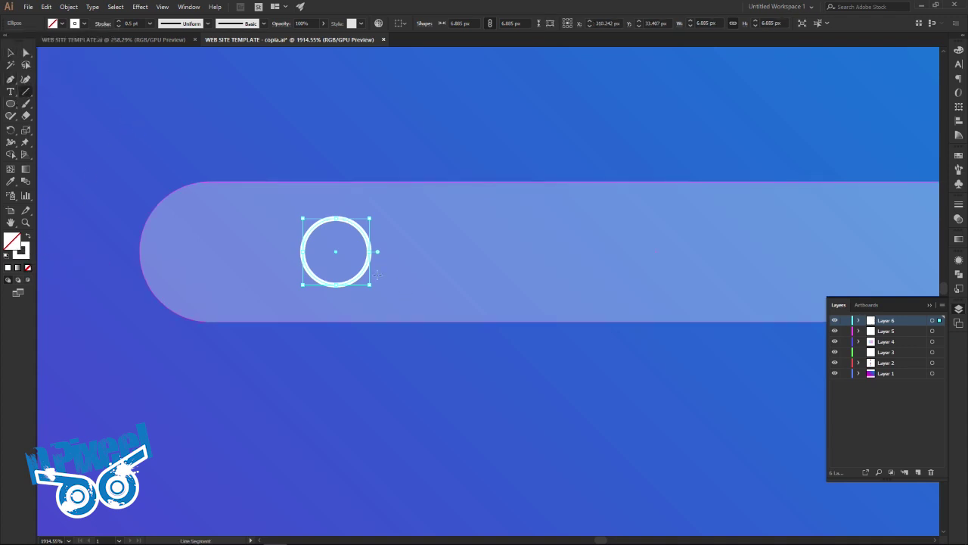
{"action": "left_click_drag", "start_coordinate": [368, 284], "coordinate": [393, 307]}
{"action": "left_click_drag", "start_coordinate": [394, 309], "coordinate": [394, 309]}
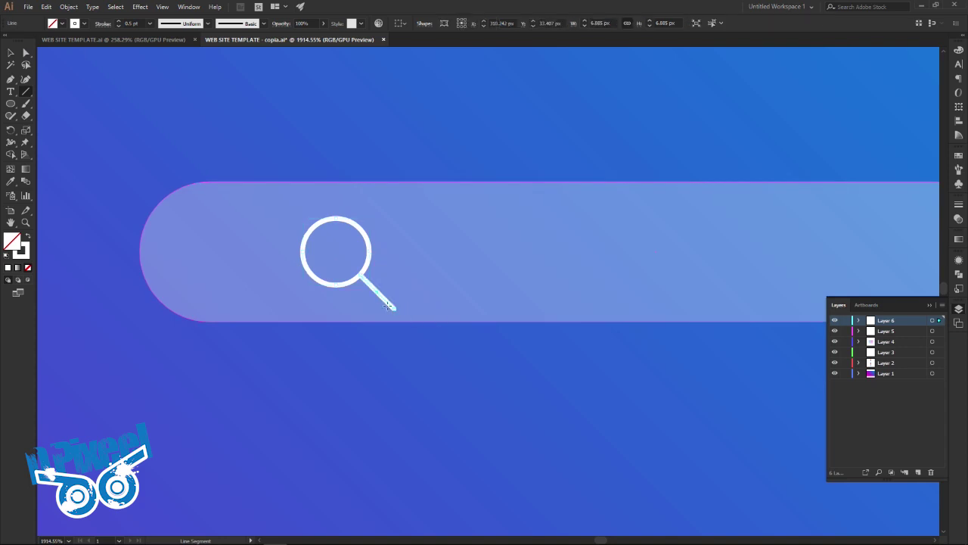
{"action": "left_click", "coordinate": [11, 53]}
{"action": "left_click", "coordinate": [118, 22]}
{"action": "left_click", "coordinate": [119, 23]}
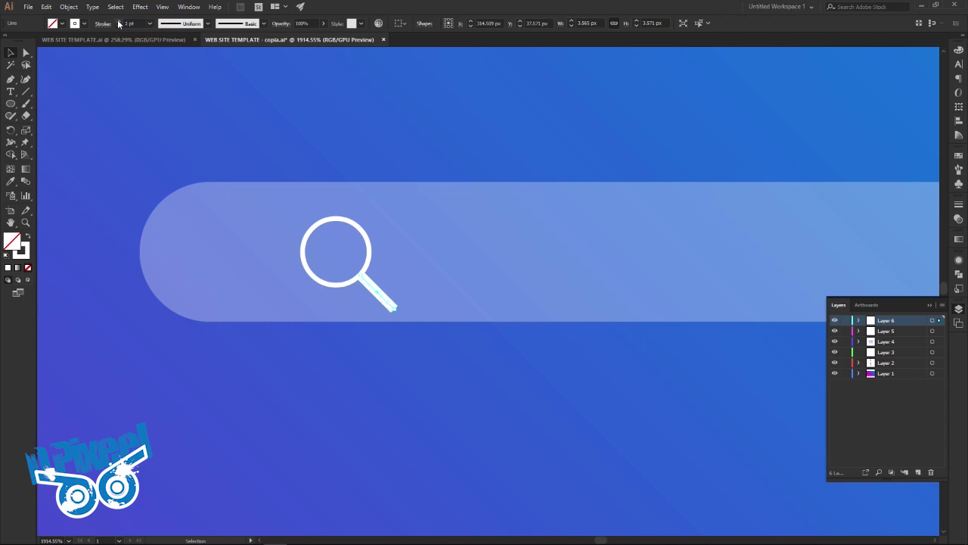
{"action": "left_click", "coordinate": [98, 24]}
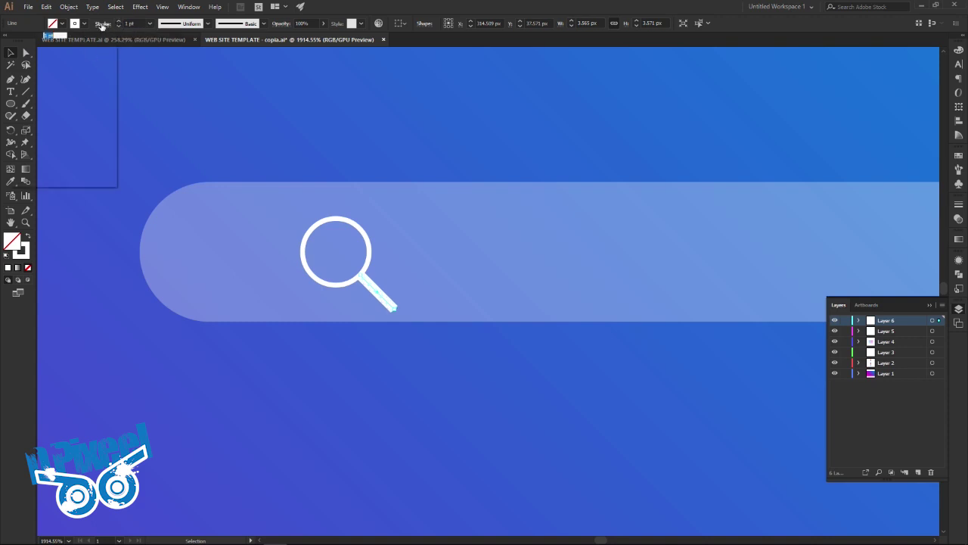
{"action": "left_click", "coordinate": [51, 49]}
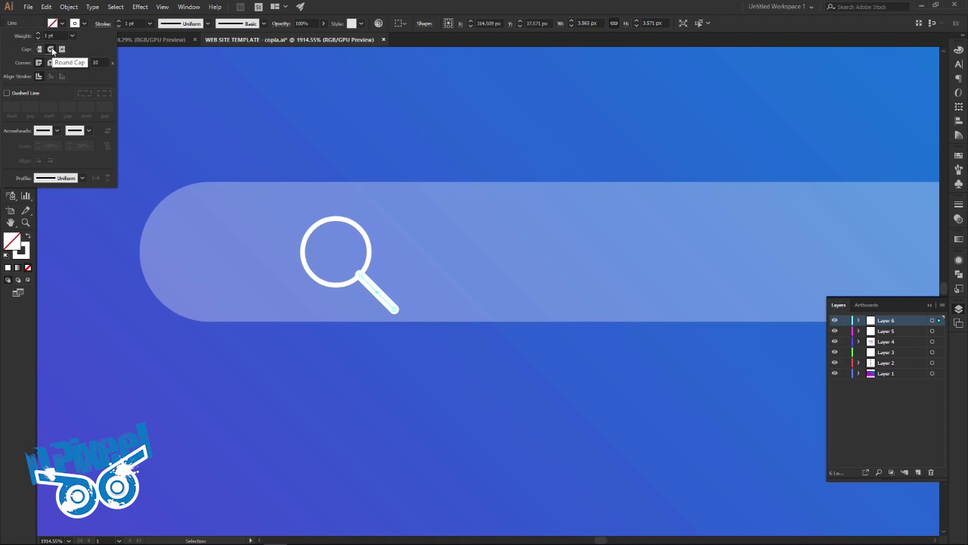
{"action": "left_click_drag", "start_coordinate": [372, 289], "coordinate": [375, 294]}
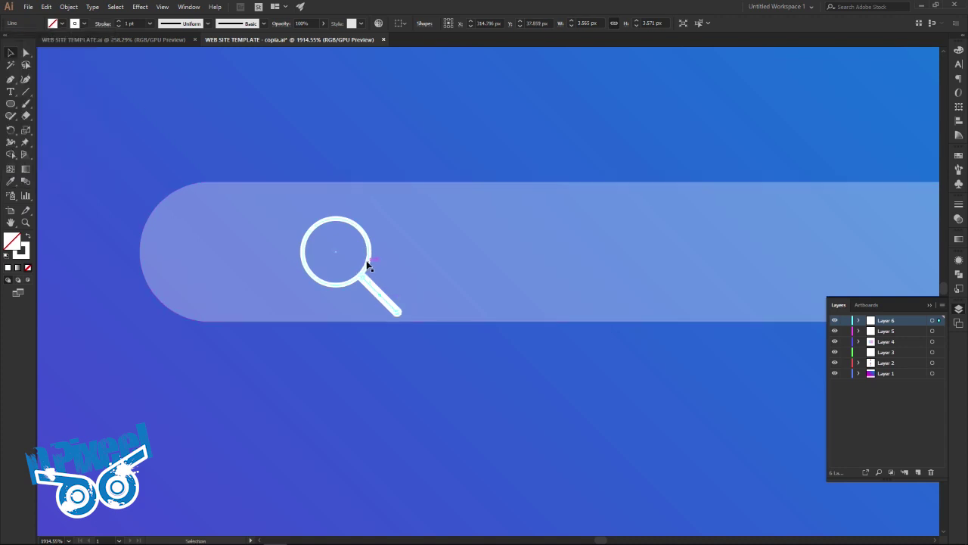
{"action": "left_click", "coordinate": [369, 263], "text": "shift"}
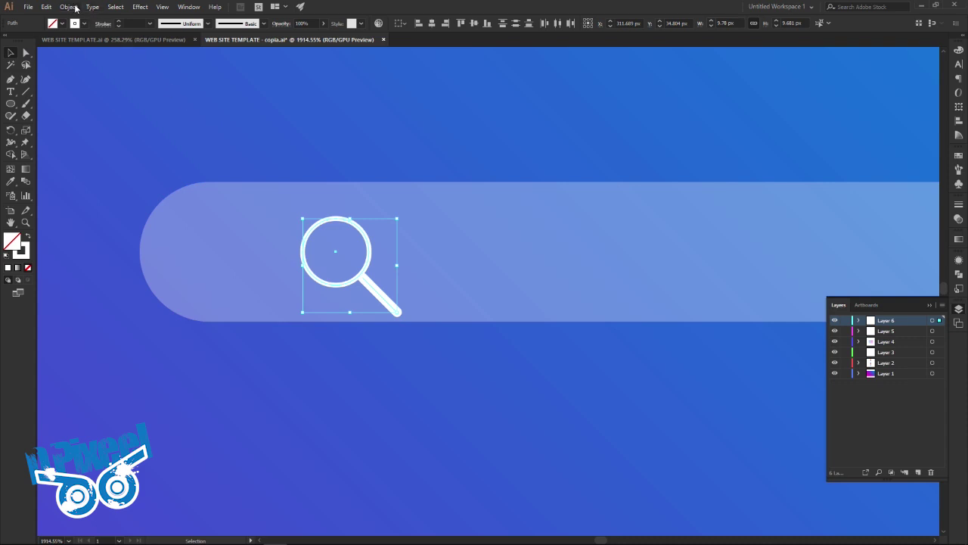
Step: Expand the magnifier's fill and stroke into shapes and group the circle and handle
{"action": "left_click", "coordinate": [70, 6]}
{"action": "left_click", "coordinate": [68, 98]}
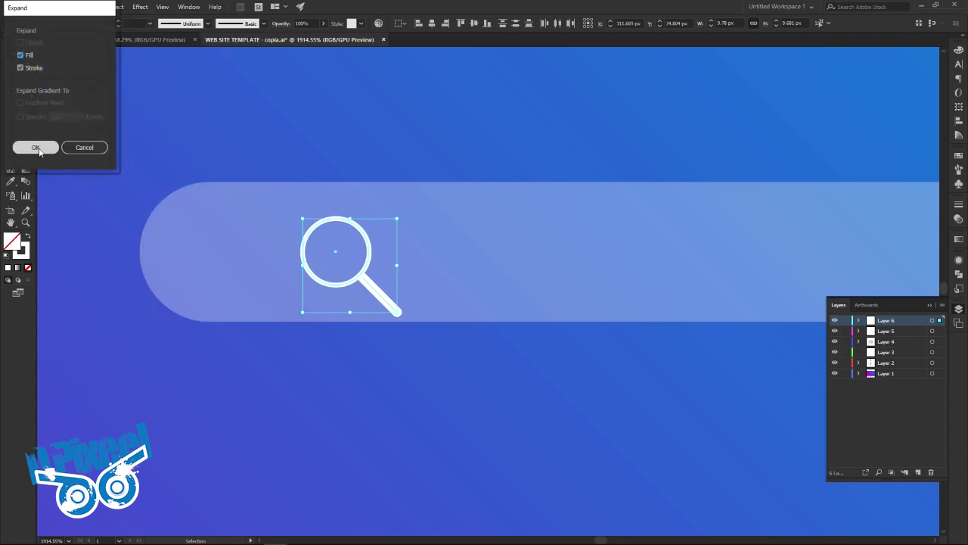
{"action": "left_click", "coordinate": [39, 151]}
{"action": "right_click", "coordinate": [368, 279]}
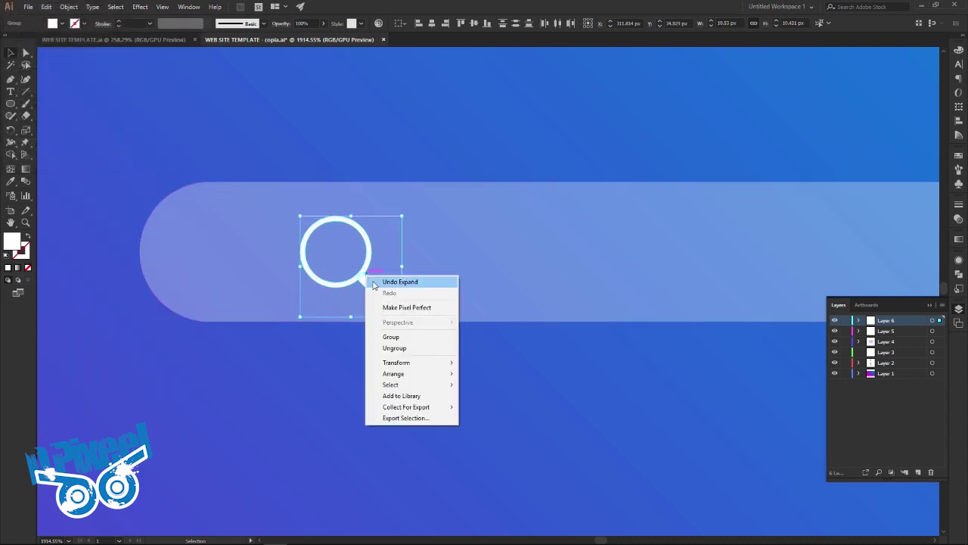
{"action": "left_click", "coordinate": [401, 338]}
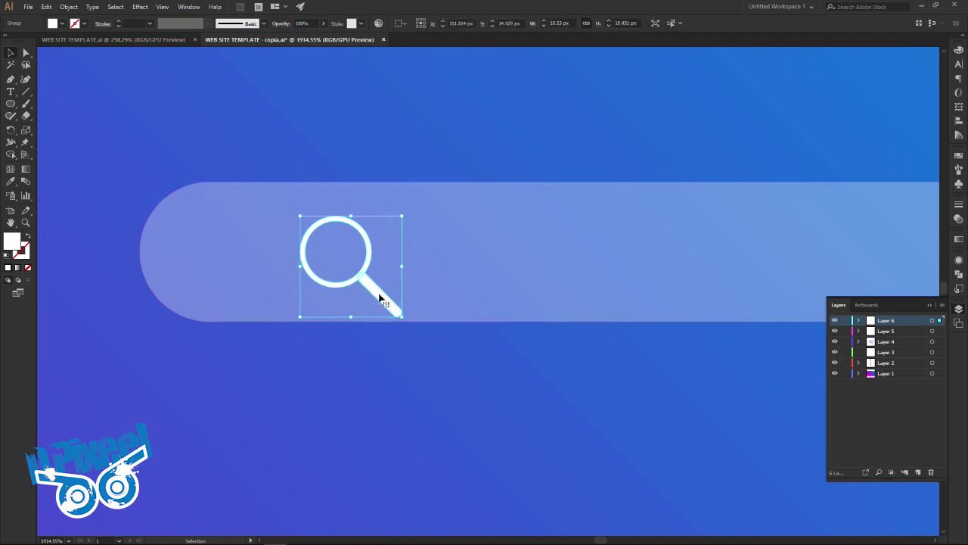
Step: Scale the magnifier down to about 9.79 × 9.70 px within the search bar
{"action": "left_click_drag", "start_coordinate": [402, 316], "coordinate": [395, 309]}
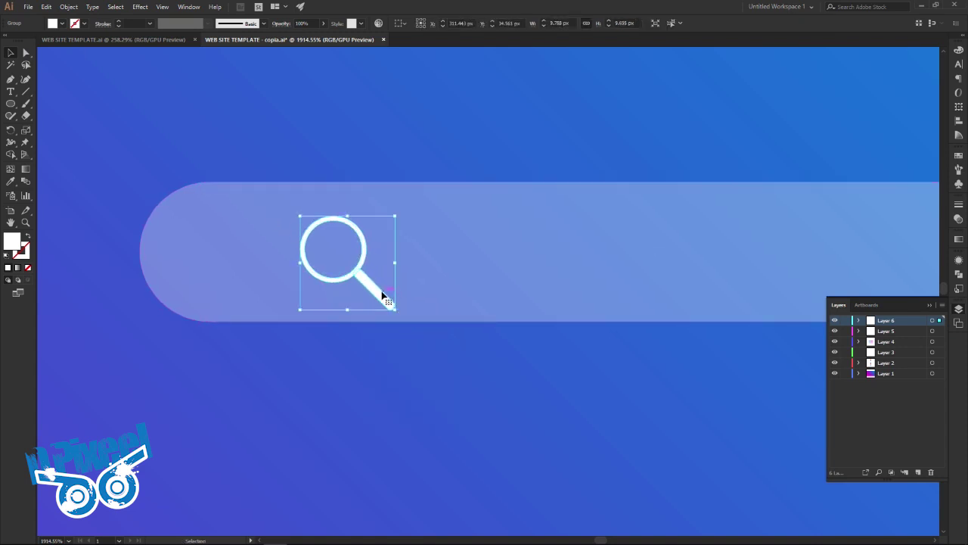
{"action": "key", "text": "z"}
{"action": "mouse_move", "coordinate": [495, 242]}
{"action": "left_mouse_down"}
{"action": "mouse_move", "coordinate": [352, 214]}
{"action": "mouse_move", "coordinate": [438, 218]}
{"action": "left_mouse_up"}
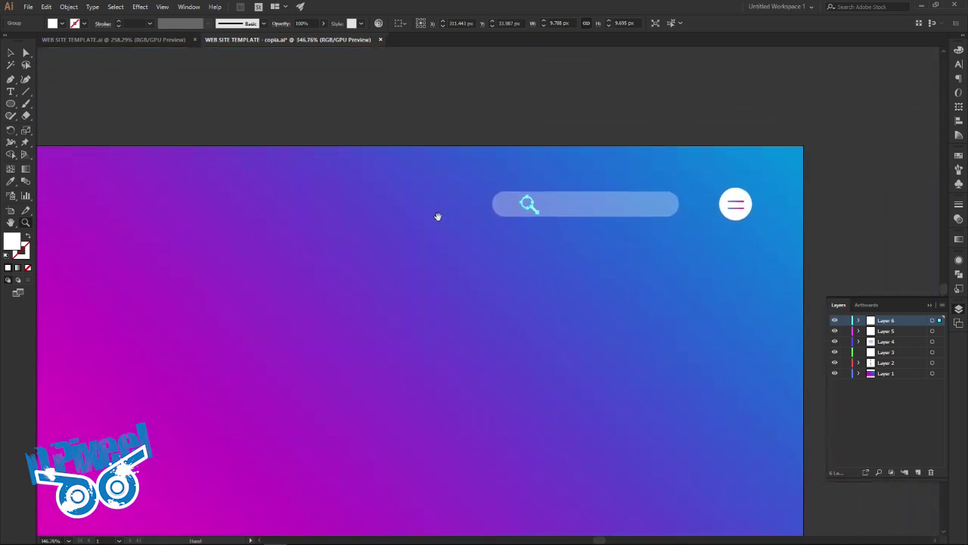
Step: Zoom out to the whole artboard and compare the copy with WEB SITE TEMPLATE.ai
{"action": "scroll", "coordinate": [437, 217], "scroll_direction": "down", "scroll_amount": 2}
{"action": "left_click_drag", "start_coordinate": [462, 279], "coordinate": [446, 242]}
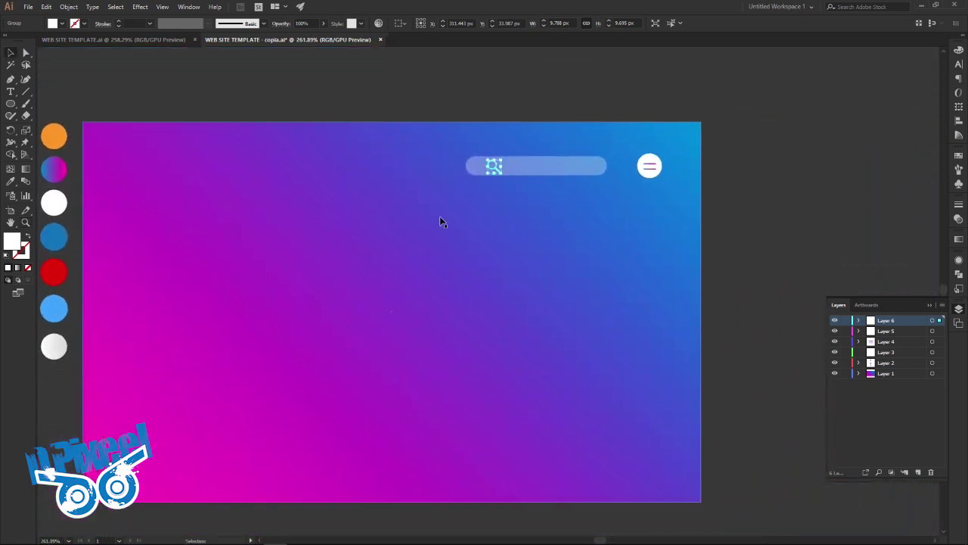
{"action": "left_click", "coordinate": [410, 82]}
{"action": "left_click", "coordinate": [156, 39]}
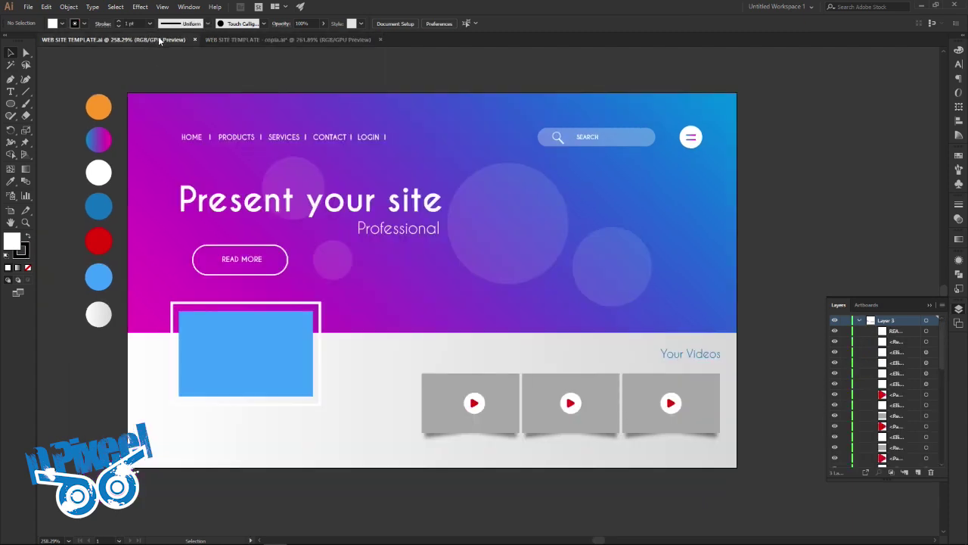
{"action": "left_click", "coordinate": [300, 40]}
Step: Trim the search bar's left end to about 96.1 px and place a placeholder text object
{"action": "left_click", "coordinate": [522, 168]}
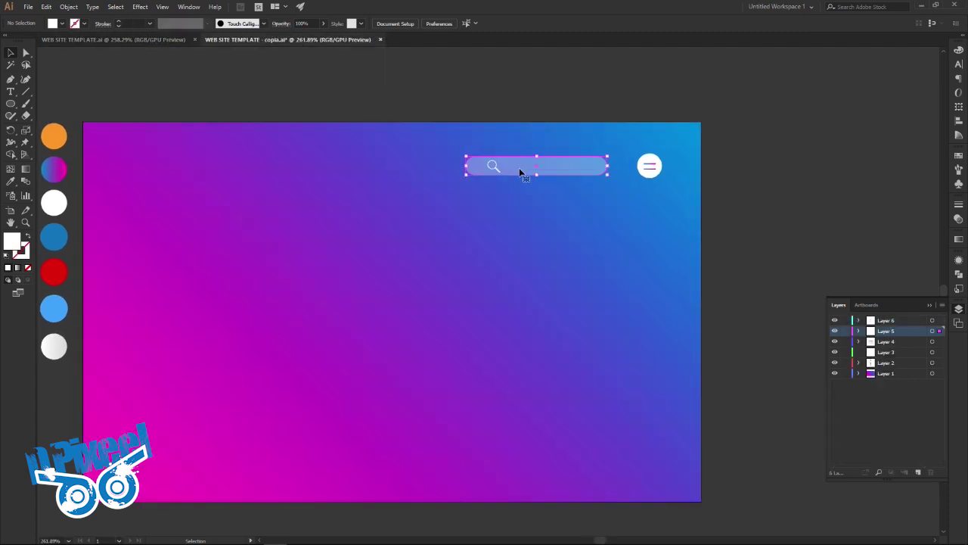
{"action": "left_click_drag", "start_coordinate": [465, 166], "coordinate": [497, 173]}
{"action": "left_click", "coordinate": [514, 79]}
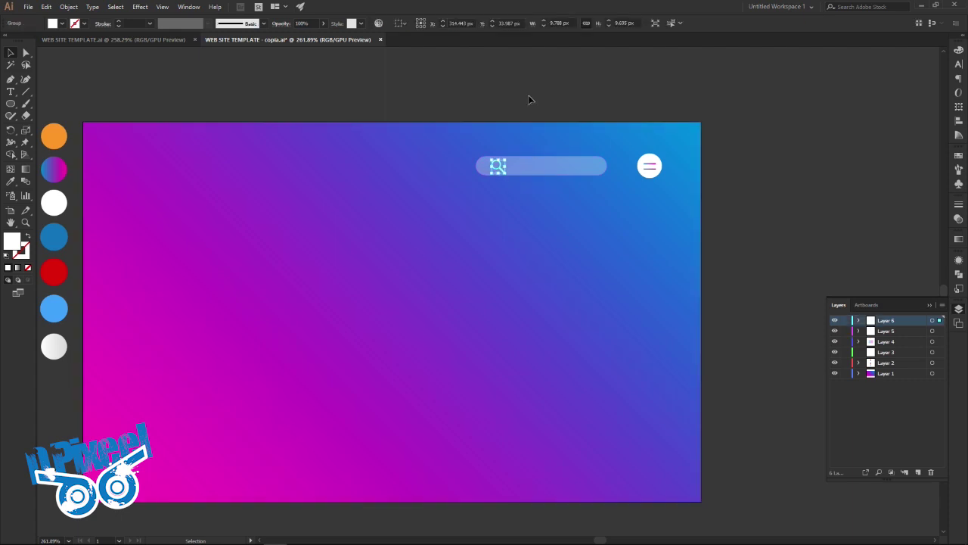
{"action": "left_click", "coordinate": [202, 69]}
{"action": "left_click", "coordinate": [163, 40]}
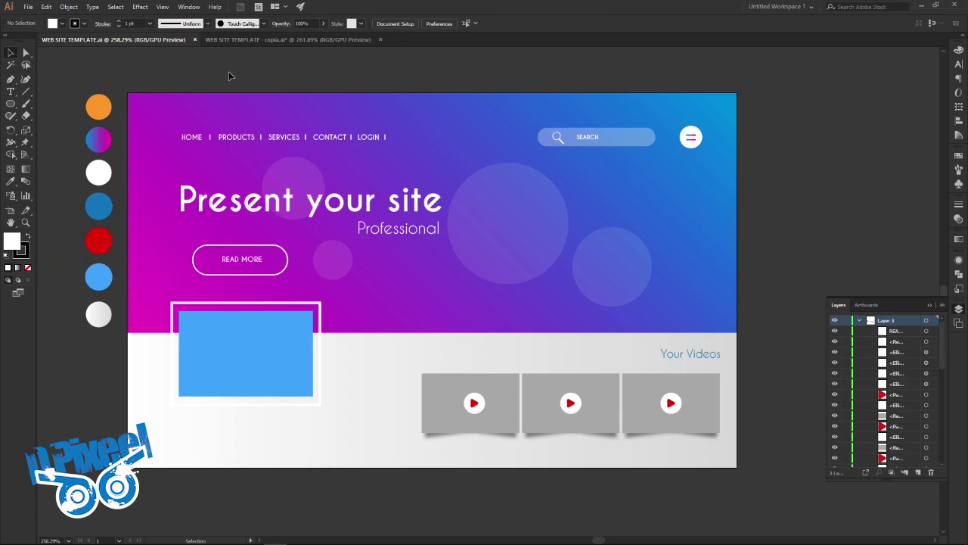
{"action": "left_click", "coordinate": [235, 42]}
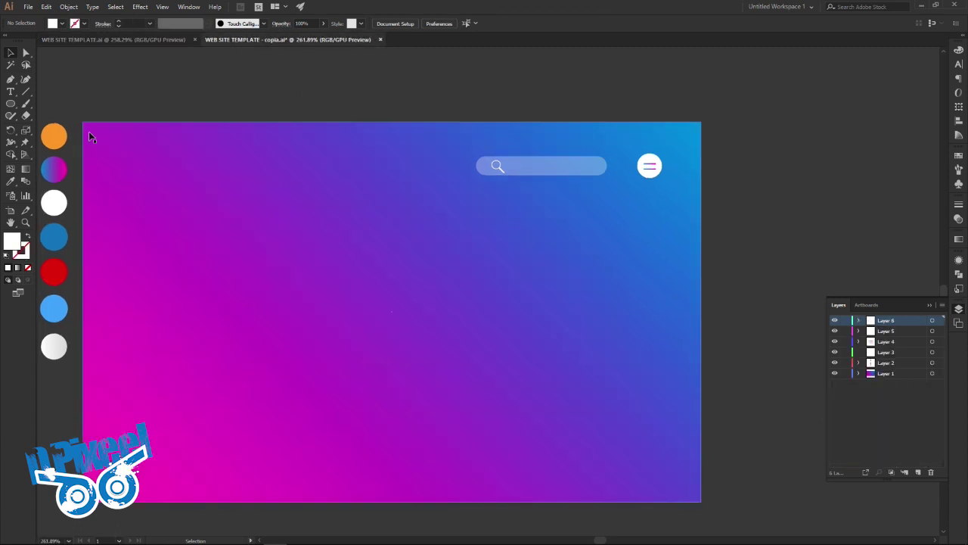
{"action": "left_click", "coordinate": [12, 92]}
{"action": "left_click", "coordinate": [235, 97]}
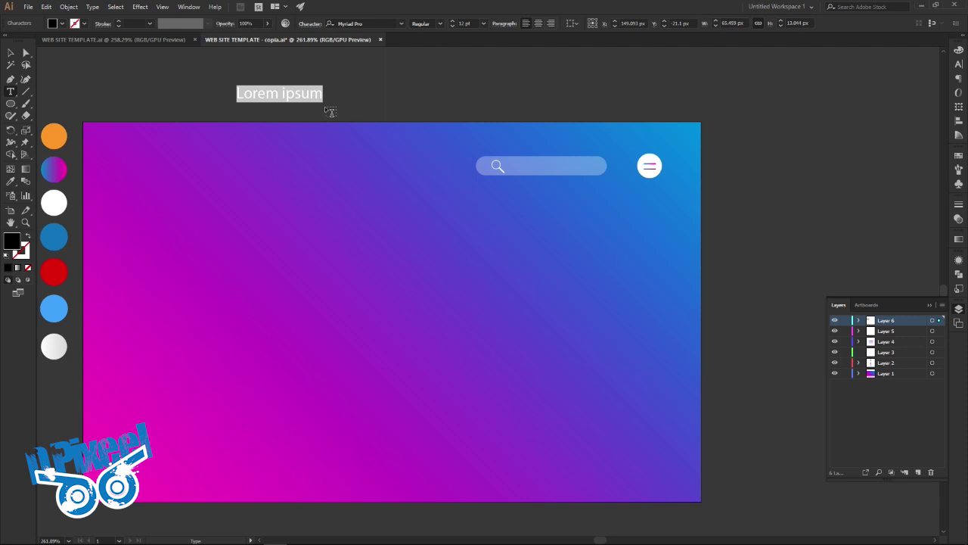
Step: Type 'SEARCH' above the artboard and set its font to Caviar Dreams
{"action": "type", "text": "SEARCH"}
{"action": "key", "text": "Escape"}
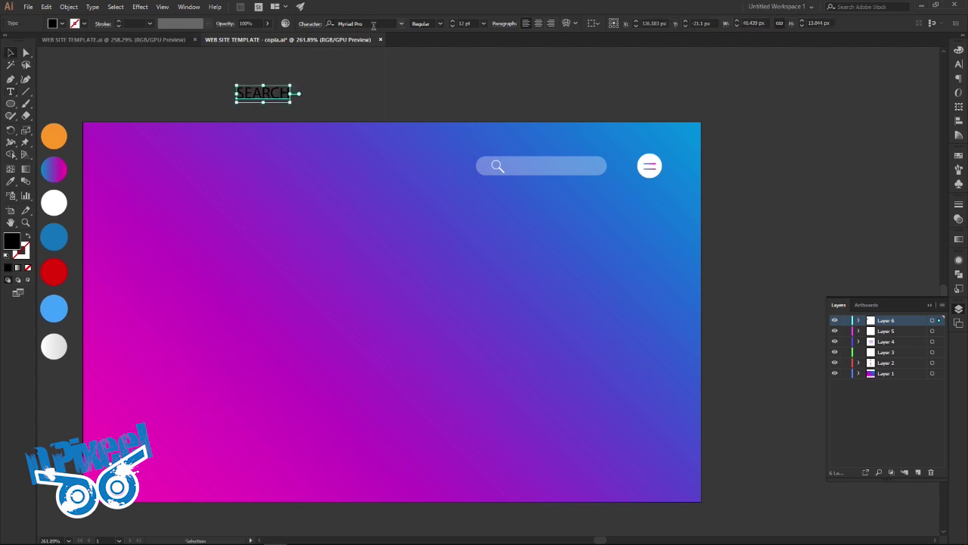
{"action": "left_click", "coordinate": [373, 25]}
{"action": "type", "text": "CA"}
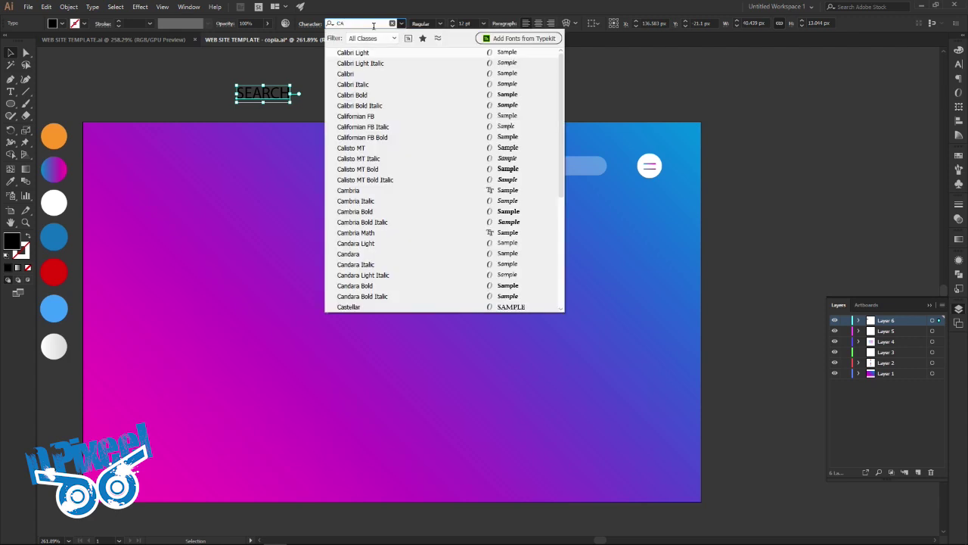
{"action": "type", "text": "v"}
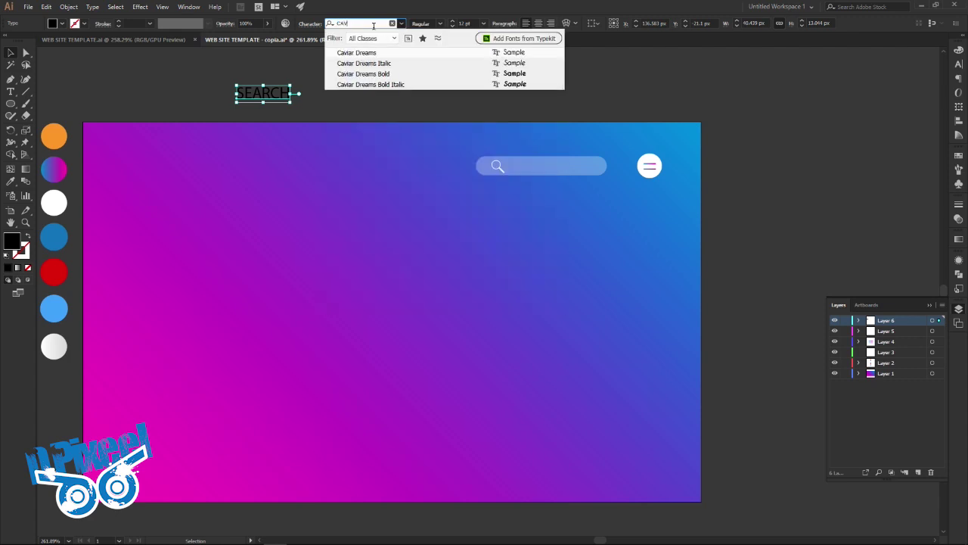
{"action": "left_click", "coordinate": [387, 52]}
{"action": "left_click", "coordinate": [371, 70]}
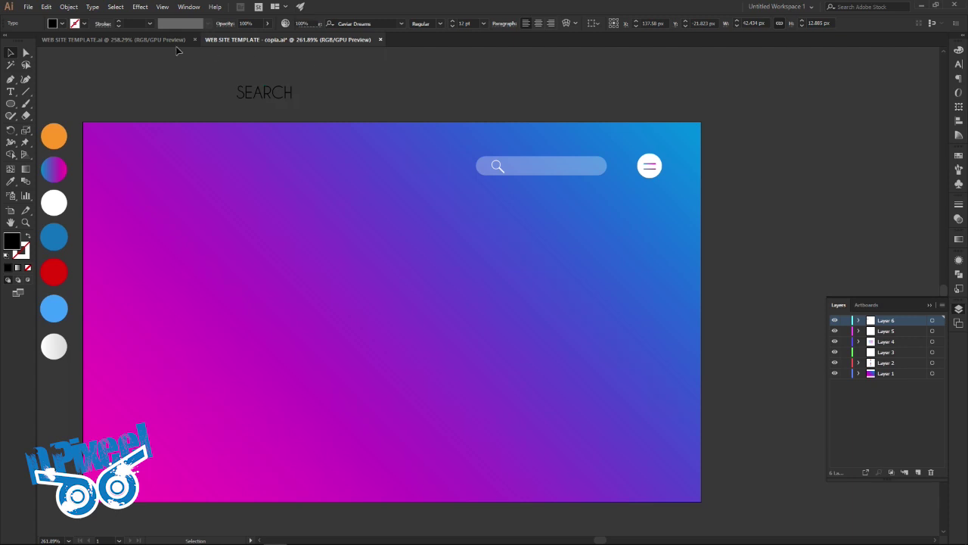
Step: Check the template's SEARCH label, then make the copy's SEARCH text bold
{"action": "left_click", "coordinate": [160, 39]}
{"action": "left_click", "coordinate": [596, 138]}
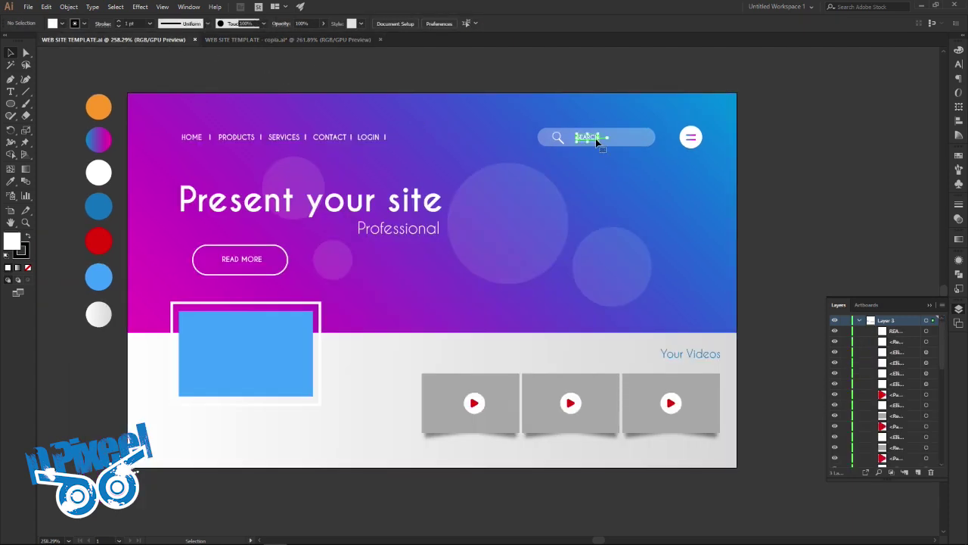
{"action": "left_click", "coordinate": [447, 78]}
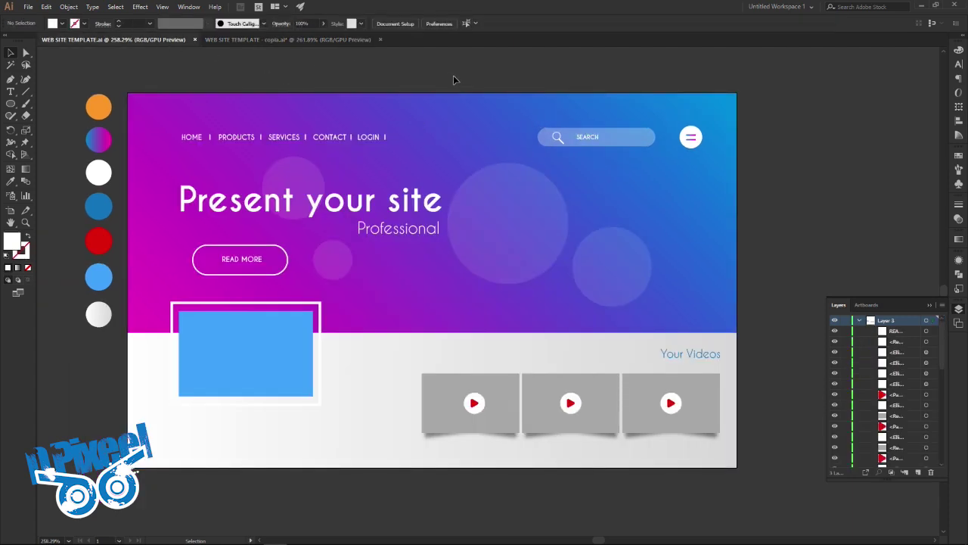
{"action": "left_click", "coordinate": [302, 39]}
{"action": "left_click_drag", "start_coordinate": [242, 112], "coordinate": [285, 78]}
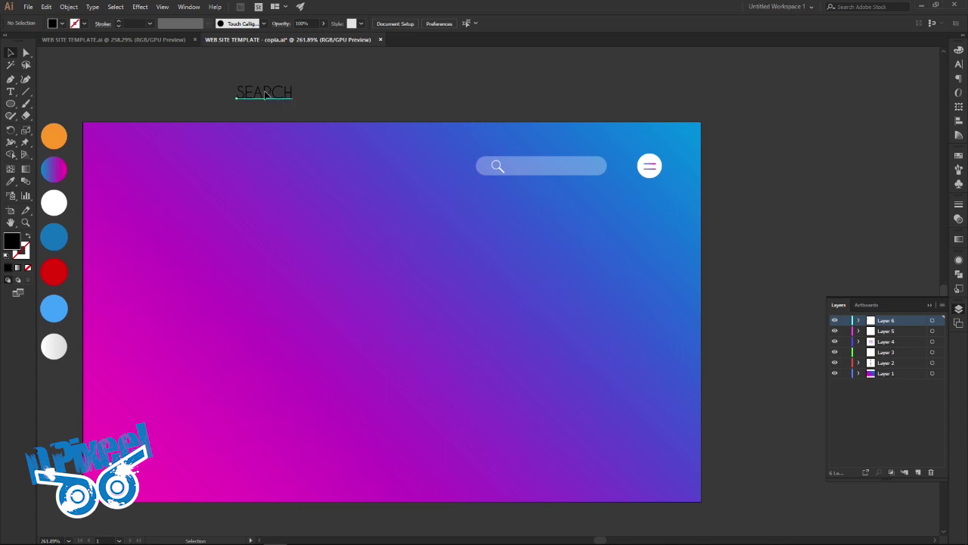
{"action": "left_click", "coordinate": [440, 23]}
{"action": "left_click", "coordinate": [428, 58]}
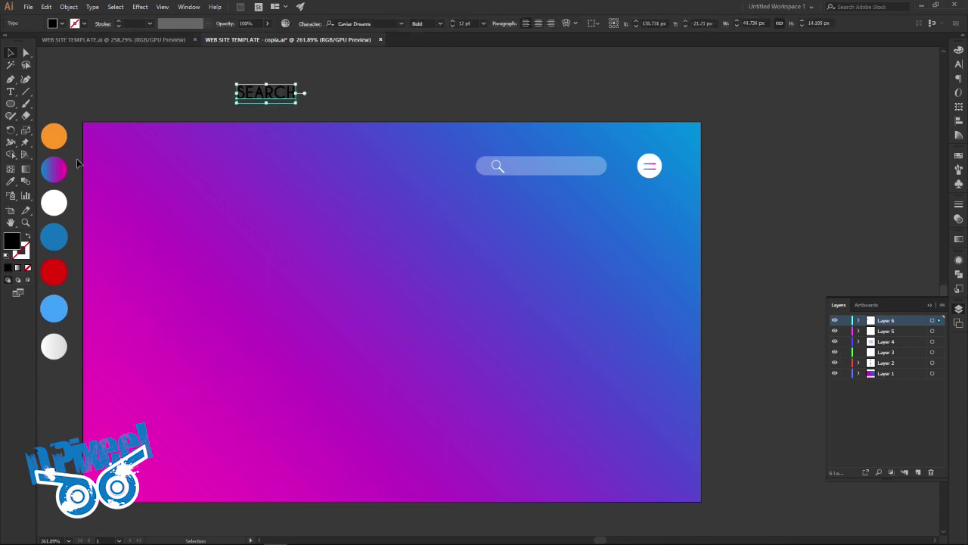
Step: Try sampling white for the SEARCH text, move it beside the search bar, then delete it
{"action": "left_click", "coordinate": [10, 181]}
{"action": "left_click", "coordinate": [51, 348]}
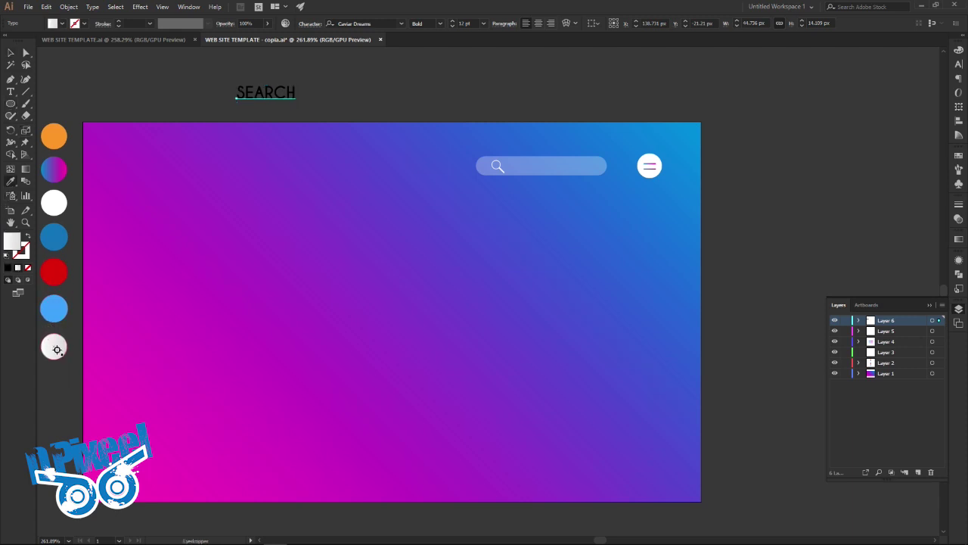
{"action": "left_click", "coordinate": [11, 52]}
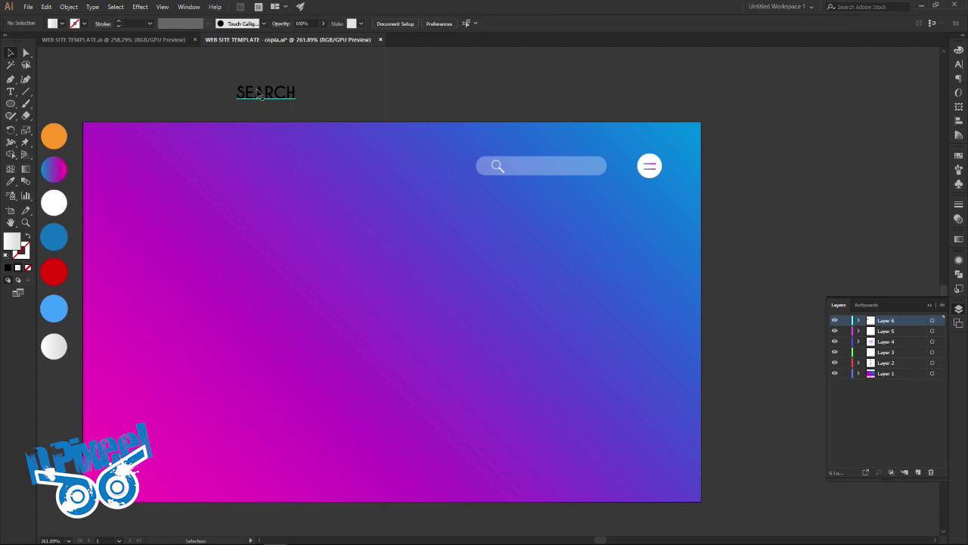
{"action": "left_click", "coordinate": [11, 182]}
{"action": "left_click", "coordinate": [12, 53]}
{"action": "double_click", "coordinate": [282, 94]}
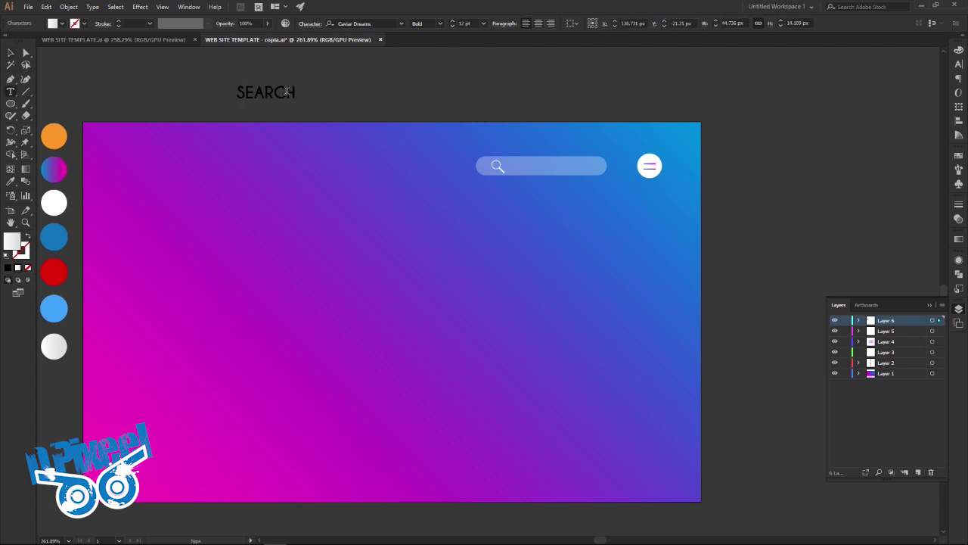
{"action": "left_click_drag", "start_coordinate": [292, 92], "coordinate": [205, 89]}
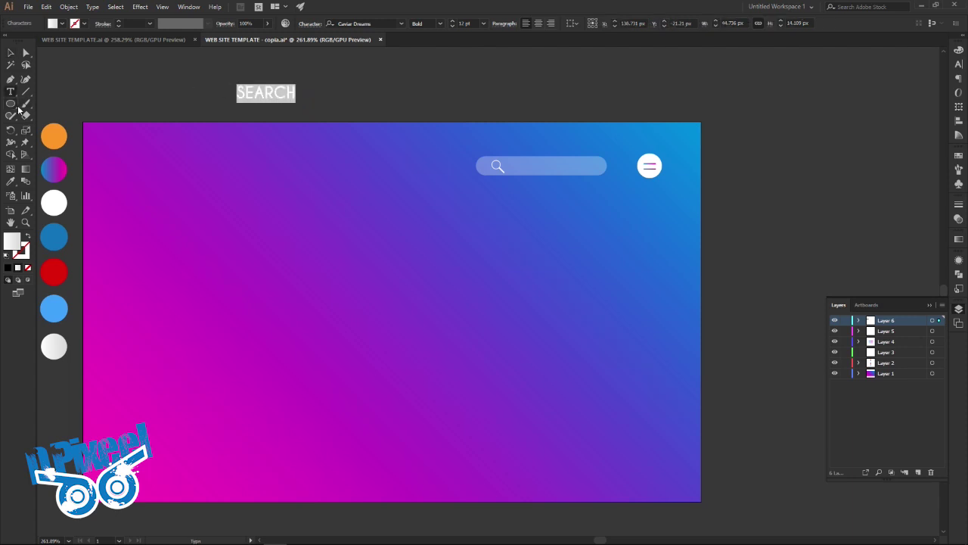
{"action": "double_click", "coordinate": [11, 53]}
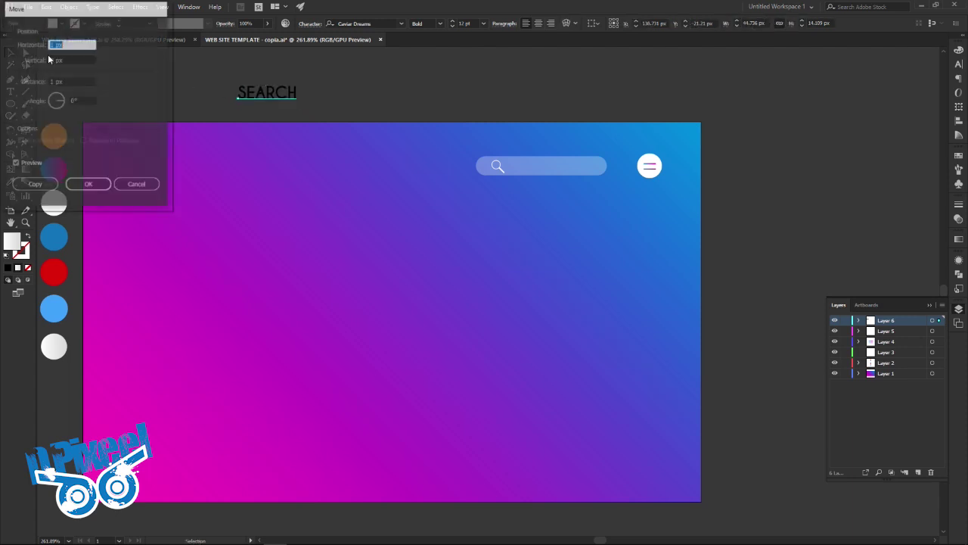
{"action": "left_click", "coordinate": [136, 184]}
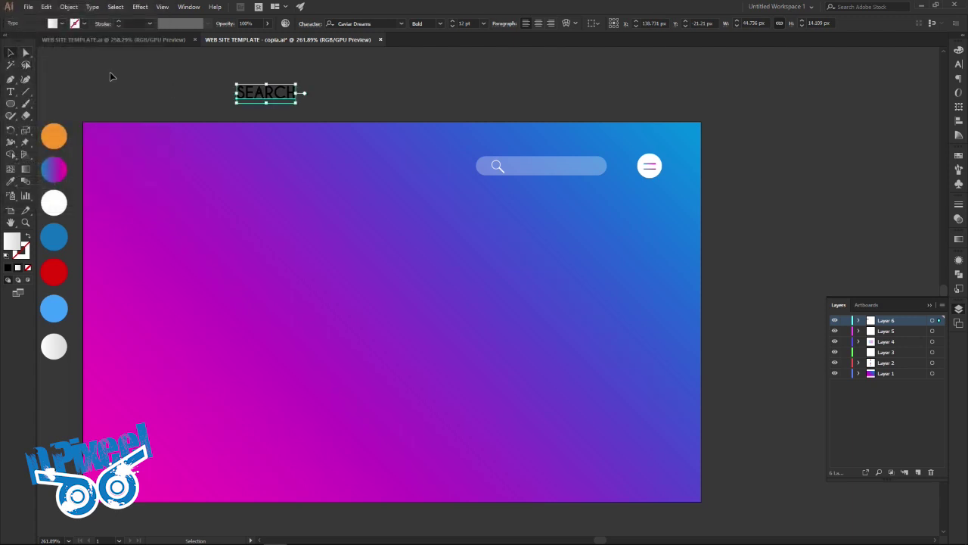
{"action": "left_click_drag", "start_coordinate": [265, 93], "coordinate": [406, 177]}
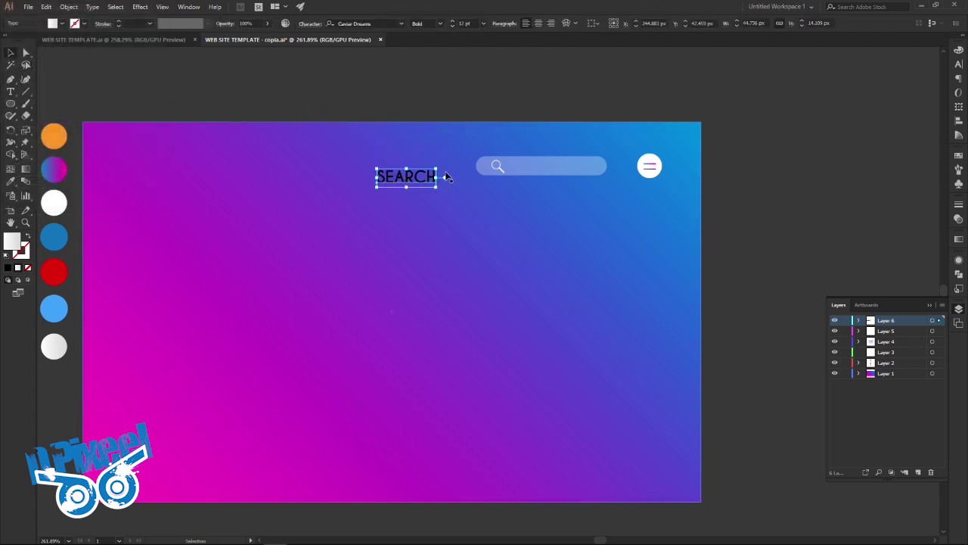
{"action": "key", "text": "Delete"}
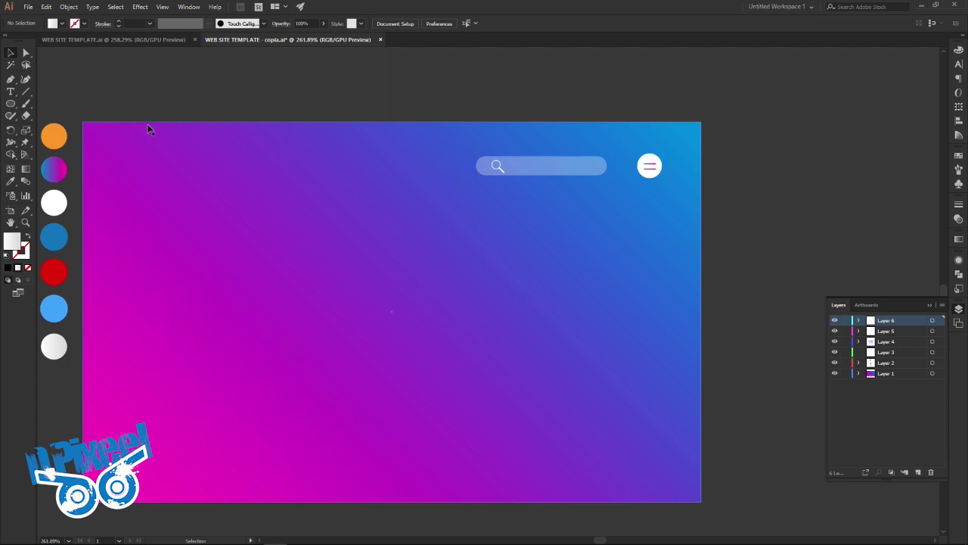
Step: Retype the label, fill it white, and shrink it into the search bar, nudging it up
{"action": "left_click", "coordinate": [14, 92]}
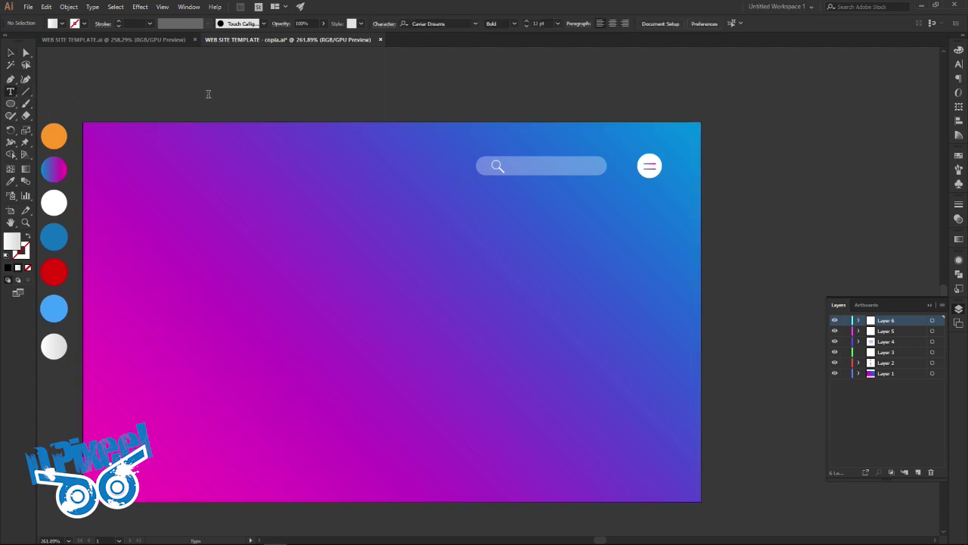
{"action": "left_click", "coordinate": [209, 92]}
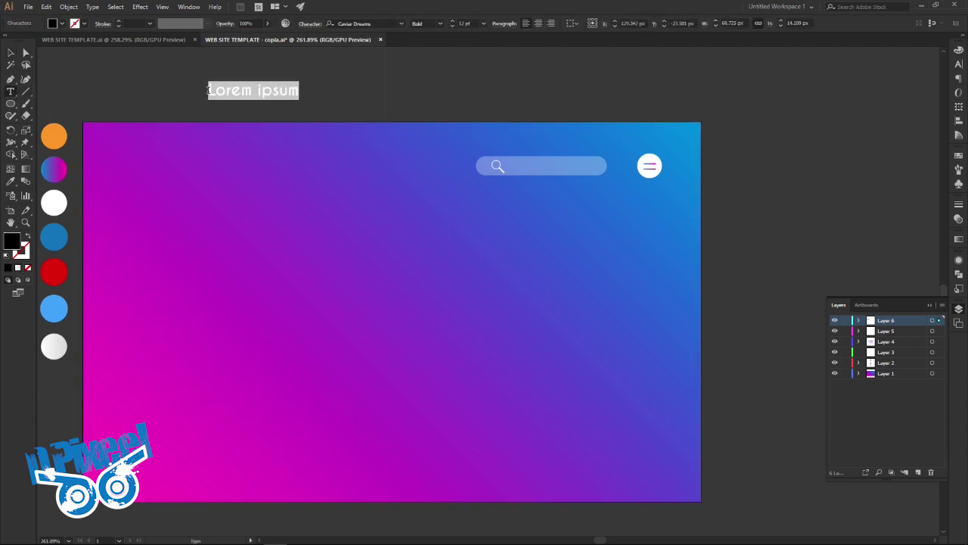
{"action": "type", "text": "SEARCH"}
{"action": "left_click", "coordinate": [11, 53]}
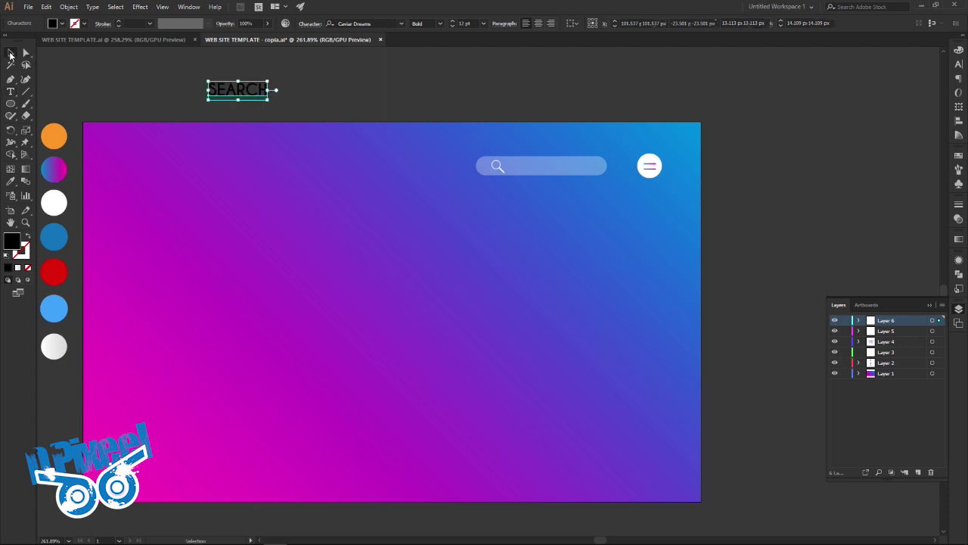
{"action": "left_click", "coordinate": [61, 23]}
{"action": "left_click", "coordinate": [25, 43]}
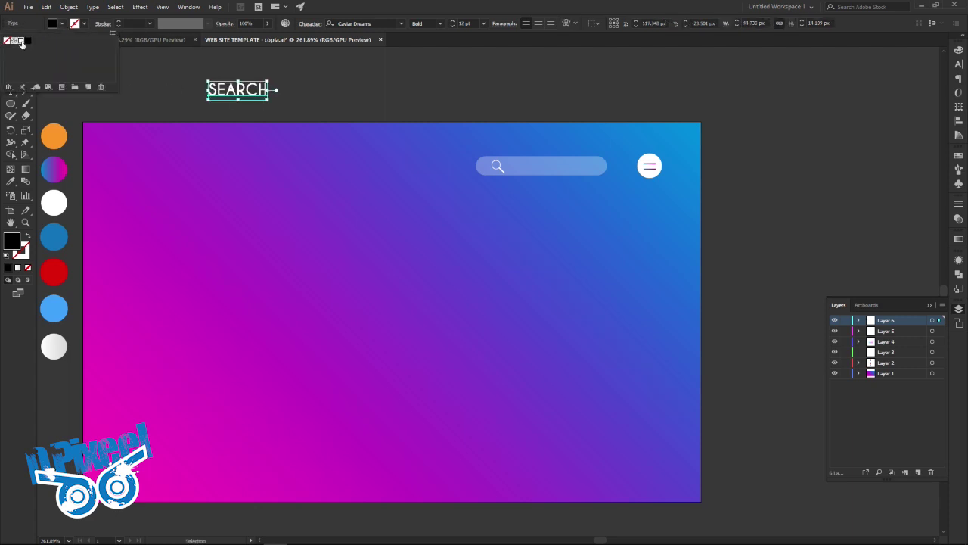
{"action": "mouse_move", "coordinate": [260, 78]}
{"action": "left_mouse_down"}
{"action": "mouse_move", "coordinate": [244, 88]}
{"action": "mouse_move", "coordinate": [278, 106]}
{"action": "mouse_move", "coordinate": [550, 164]}
{"action": "left_mouse_up"}
{"action": "key", "text": "Up"}
{"action": "left_click", "coordinate": [575, 103]}
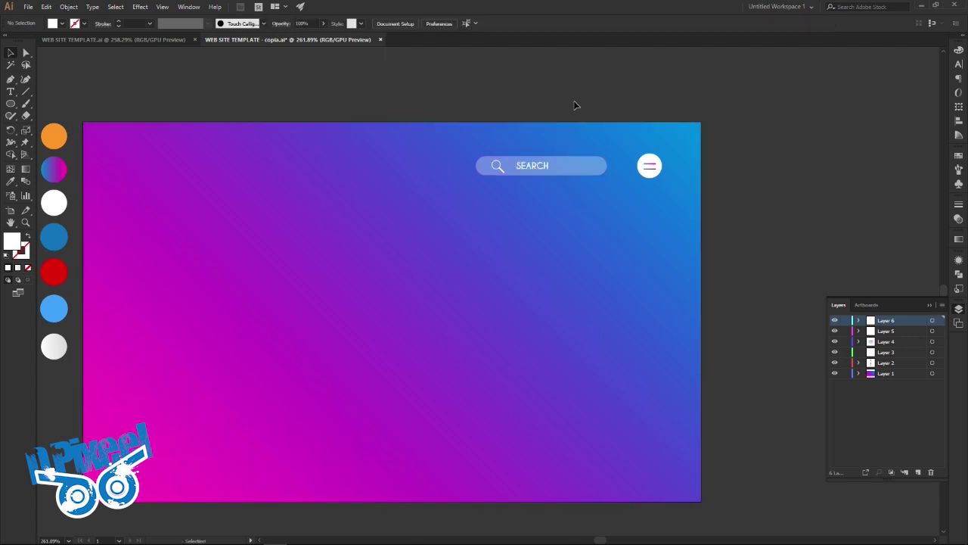
{"action": "left_click", "coordinate": [154, 41]}
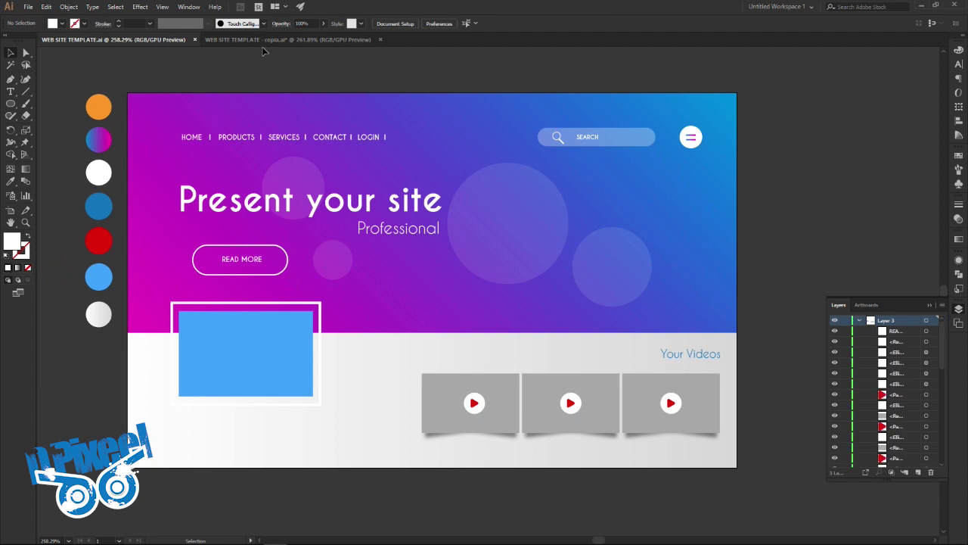
Step: Zoom in on the search bar and make the SEARCH text narrower
{"action": "left_click", "coordinate": [261, 40]}
{"action": "left_click_drag", "start_coordinate": [408, 148], "coordinate": [609, 253]}
{"action": "mouse_move", "coordinate": [731, 223]}
{"action": "left_mouse_down"}
{"action": "mouse_move", "coordinate": [475, 299]}
{"action": "mouse_move", "coordinate": [465, 292]}
{"action": "left_mouse_up"}
{"action": "left_click", "coordinate": [11, 54]}
{"action": "left_click", "coordinate": [465, 248]}
{"action": "left_click_drag", "start_coordinate": [486, 234], "coordinate": [436, 232]}
{"action": "left_click", "coordinate": [363, 243], "text": "alt"}
Step: Zoom back out and check the SEARCH label against the original template
{"action": "scroll", "coordinate": [371, 242], "scroll_direction": "down", "scroll_amount": 2}
{"action": "scroll", "coordinate": [454, 227], "scroll_direction": "down", "scroll_amount": 5}
{"action": "scroll", "coordinate": [461, 217], "scroll_direction": "down", "scroll_amount": 2}
{"action": "scroll", "coordinate": [457, 242], "scroll_direction": "down", "scroll_amount": 1}
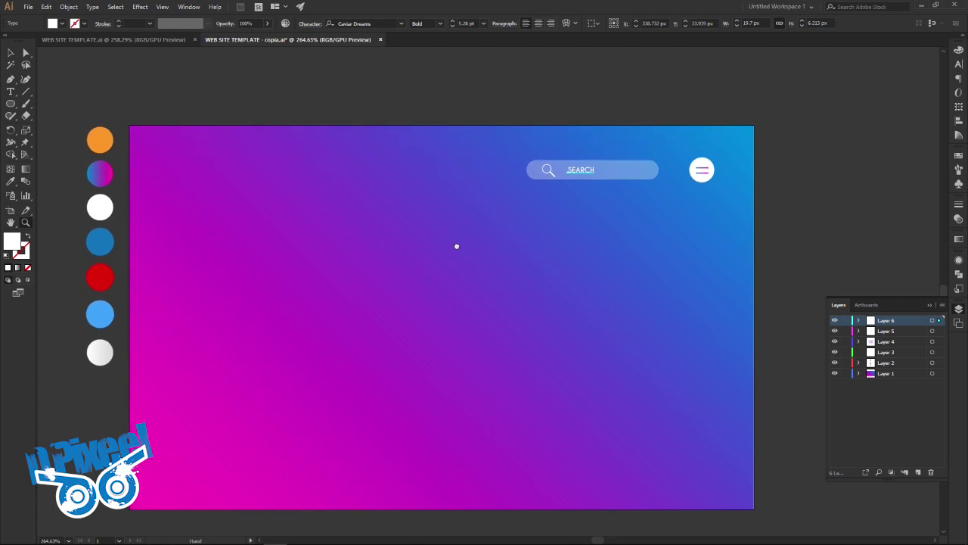
{"action": "key", "text": "Escape"}
{"action": "left_click", "coordinate": [458, 96]}
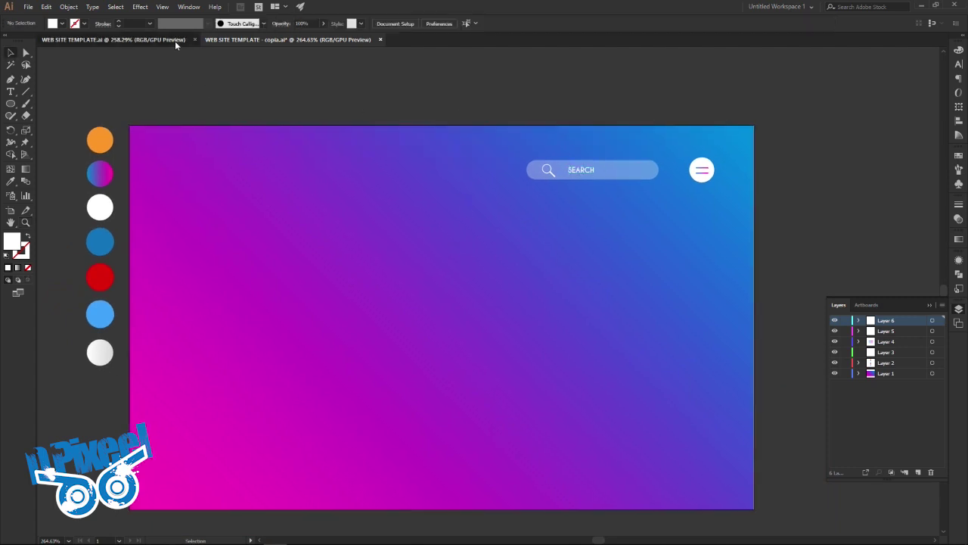
{"action": "left_click", "coordinate": [175, 40]}
{"action": "left_click", "coordinate": [229, 41]}
{"action": "left_click", "coordinate": [572, 171]}
{"action": "left_click", "coordinate": [446, 93]}
{"action": "left_click", "coordinate": [130, 42]}
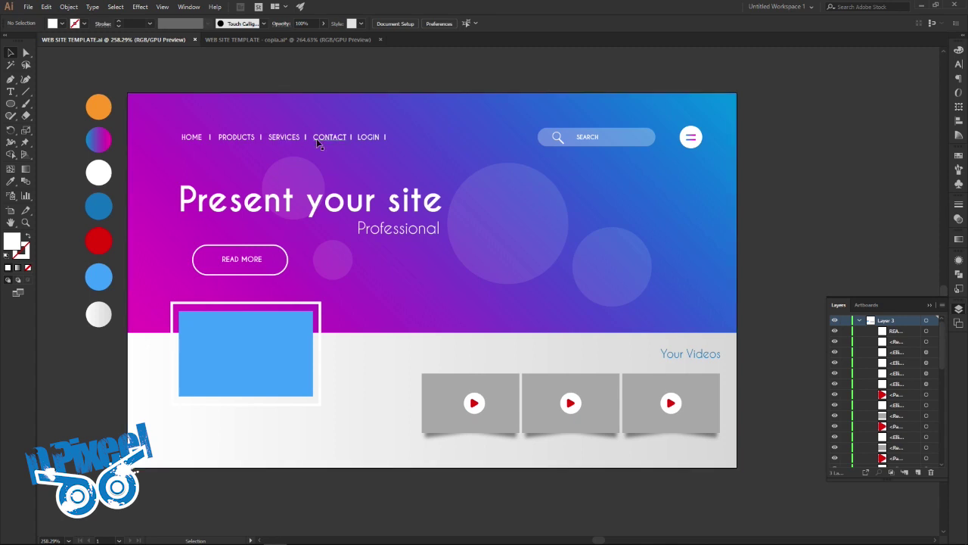
Step: Copy the HOME | PRODUCTS | SERVICES | CONTACT | LOGIN menu group from the original template
{"action": "left_click", "coordinate": [260, 139]}
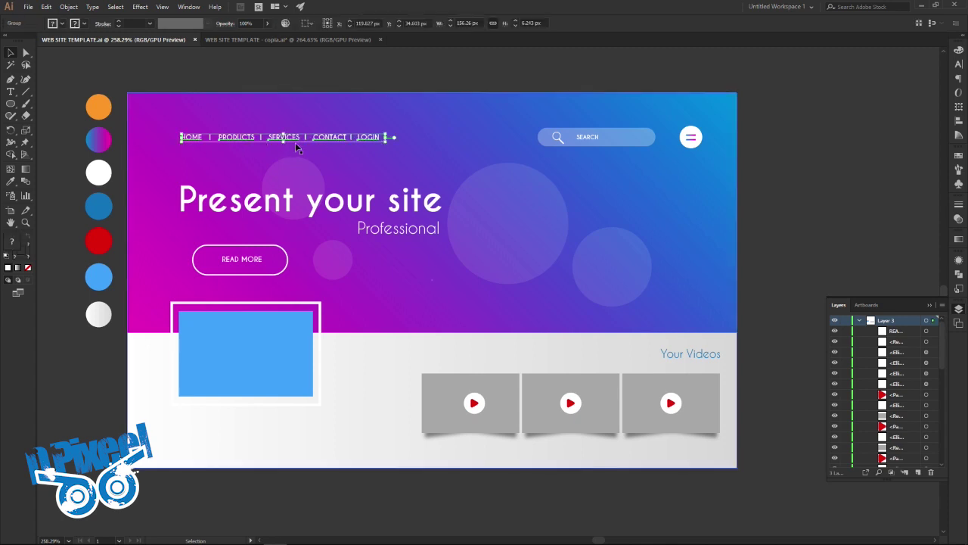
{"action": "key", "text": "a"}
{"action": "left_click", "coordinate": [48, 7]}
{"action": "left_click", "coordinate": [61, 55]}
{"action": "key", "text": "ctrl+Tab"}
{"action": "key", "text": "ctrl+f"}
Step: Paste the menu in front in the copy and align it at the header's top left
{"action": "left_click", "coordinate": [321, 44]}
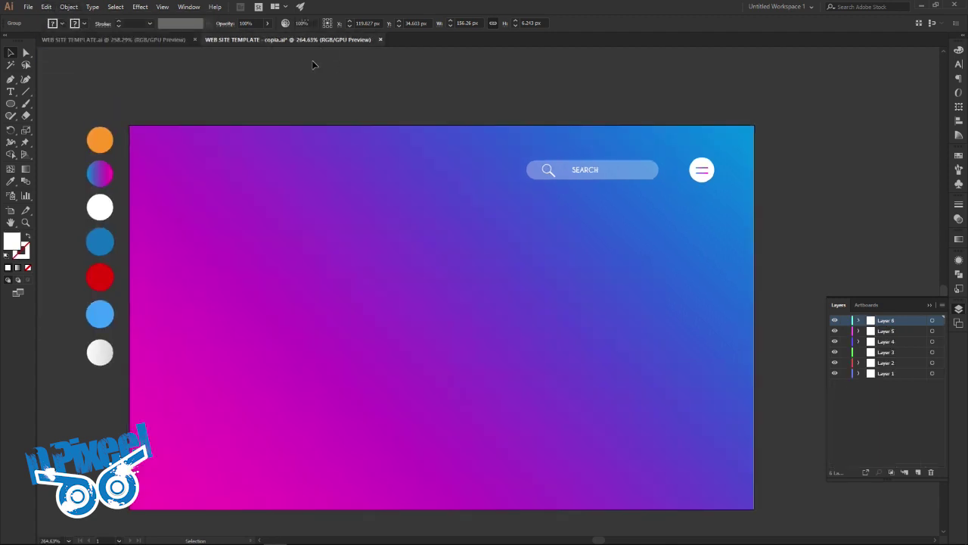
{"action": "left_click", "coordinate": [47, 7]}
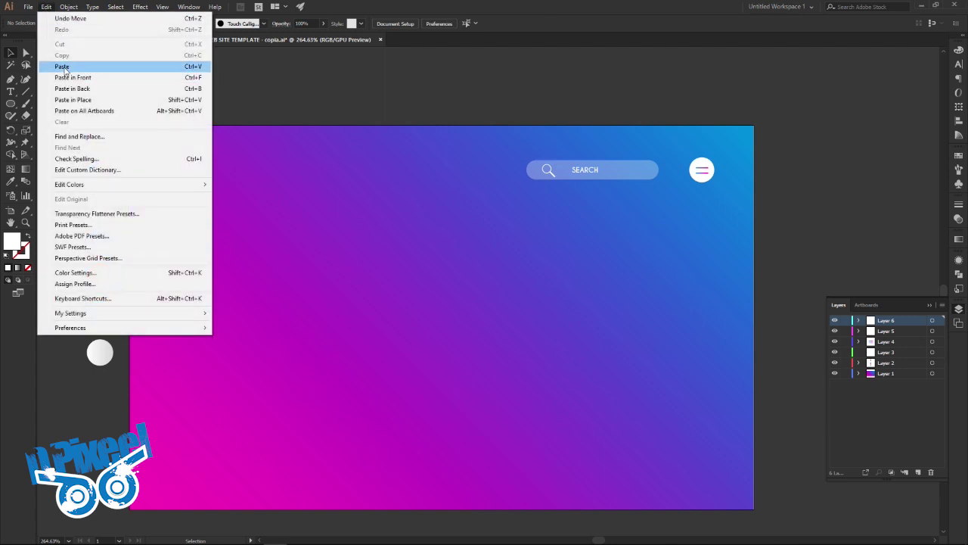
{"action": "left_click", "coordinate": [62, 65]}
{"action": "mouse_move", "coordinate": [504, 301]}
{"action": "left_mouse_down"}
{"action": "mouse_move", "coordinate": [362, 236]}
{"action": "mouse_move", "coordinate": [292, 174]}
{"action": "left_mouse_up"}
{"action": "left_click", "coordinate": [298, 102]}
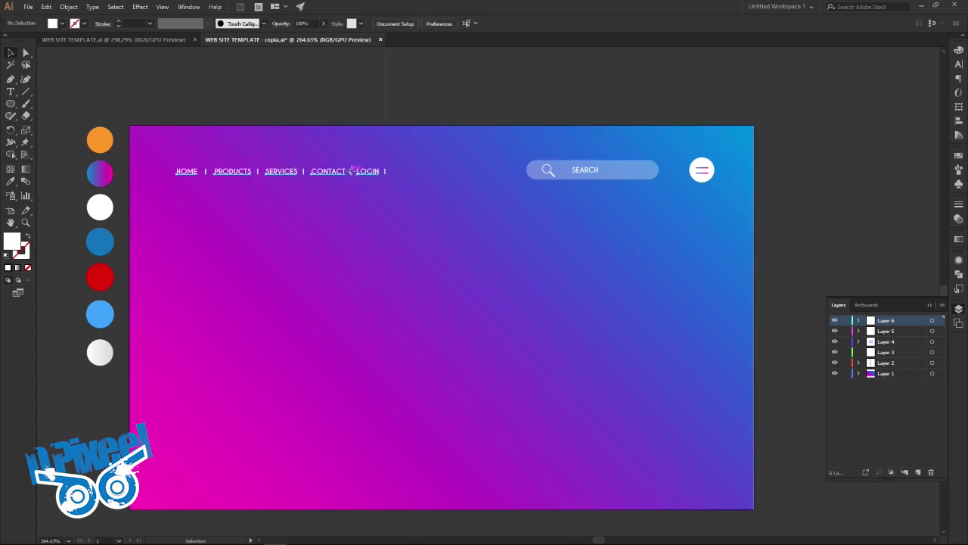
{"action": "left_click_drag", "start_coordinate": [352, 171], "coordinate": [352, 170]}
{"action": "left_click", "coordinate": [363, 101]}
{"action": "left_click_drag", "start_coordinate": [346, 168], "coordinate": [361, 174]}
{"action": "key", "text": "ctrl+z"}
{"action": "left_click", "coordinate": [157, 72]}
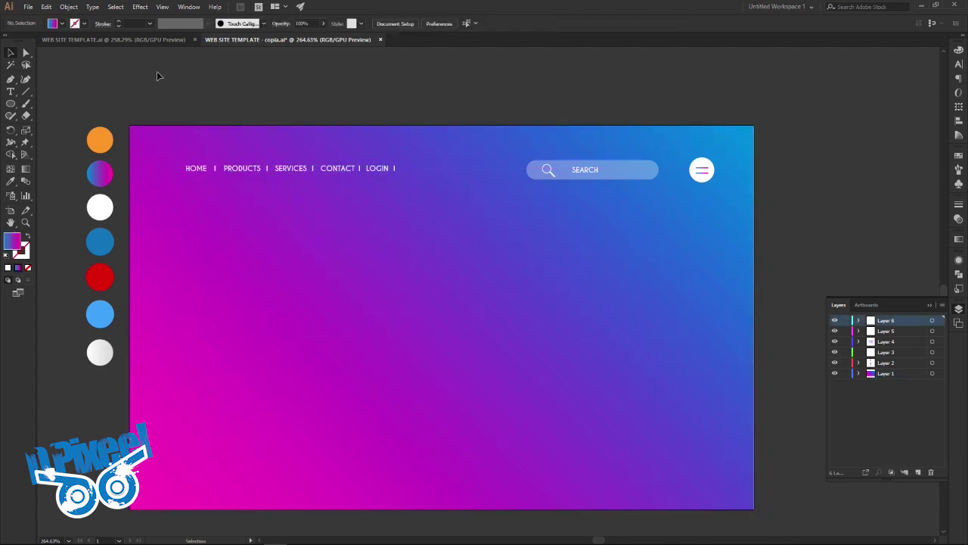
Step: Copy the 'Present your site / Professional' heading group from the original template
{"action": "left_click", "coordinate": [133, 41]}
{"action": "left_click", "coordinate": [201, 79]}
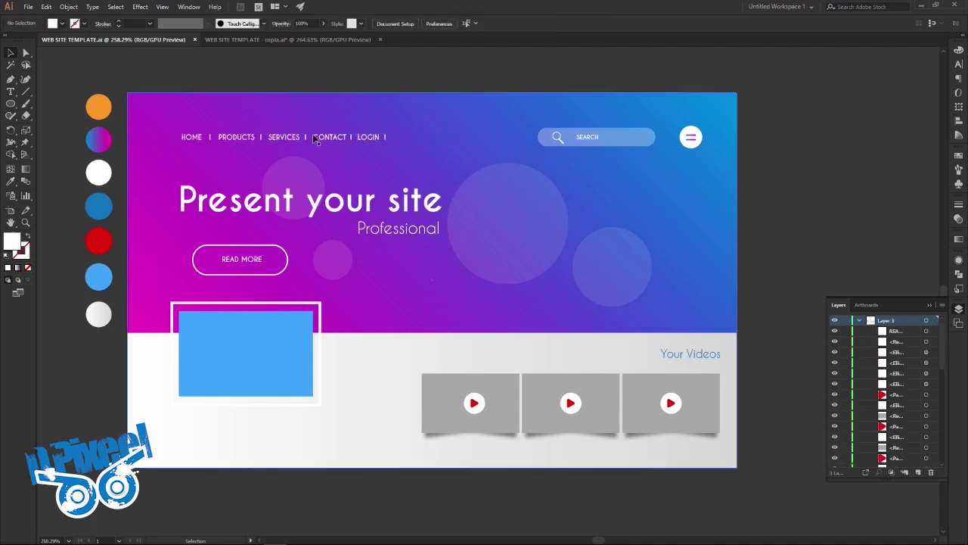
{"action": "left_click", "coordinate": [379, 202]}
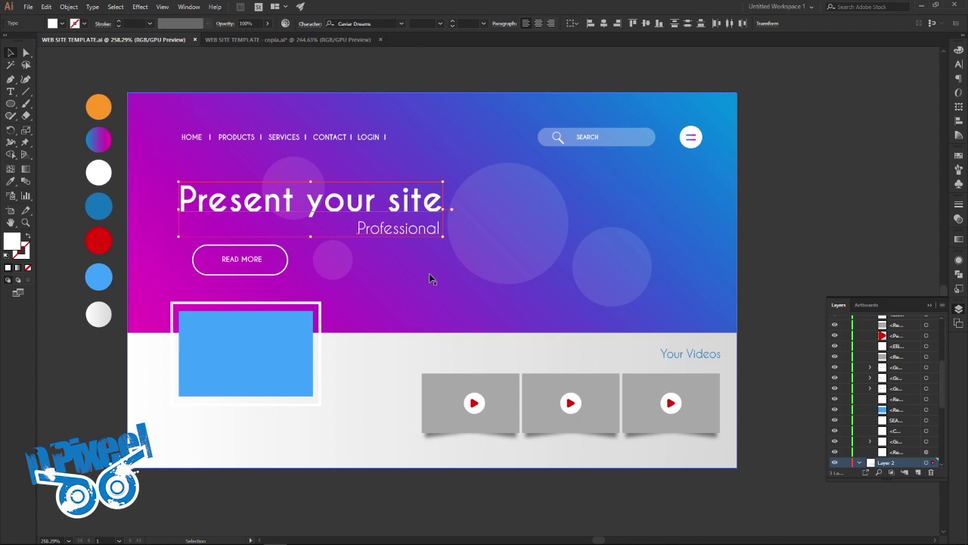
{"action": "left_click", "coordinate": [46, 7]}
{"action": "left_click", "coordinate": [95, 56]}
Step: Paste the heading into the copy and place it on the left under the menu
{"action": "left_click", "coordinate": [243, 40]}
{"action": "left_click", "coordinate": [48, 7]}
{"action": "left_click", "coordinate": [62, 66]}
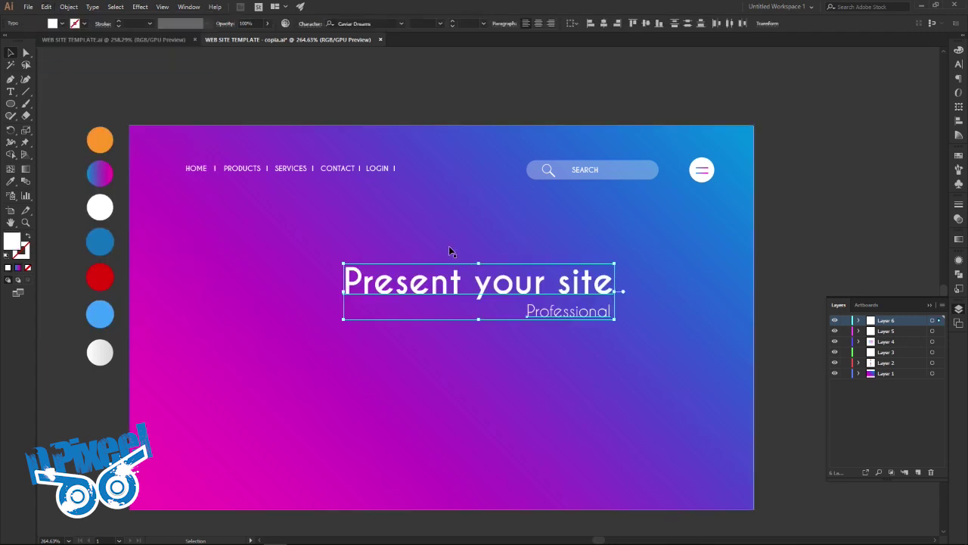
{"action": "left_click_drag", "start_coordinate": [491, 292], "coordinate": [328, 250]}
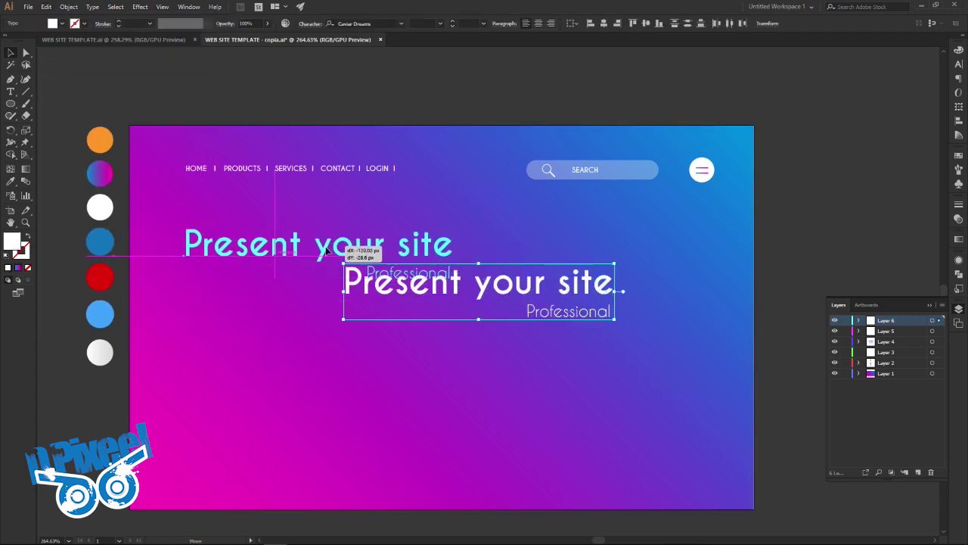
{"action": "left_click_drag", "start_coordinate": [328, 251], "coordinate": [331, 222]}
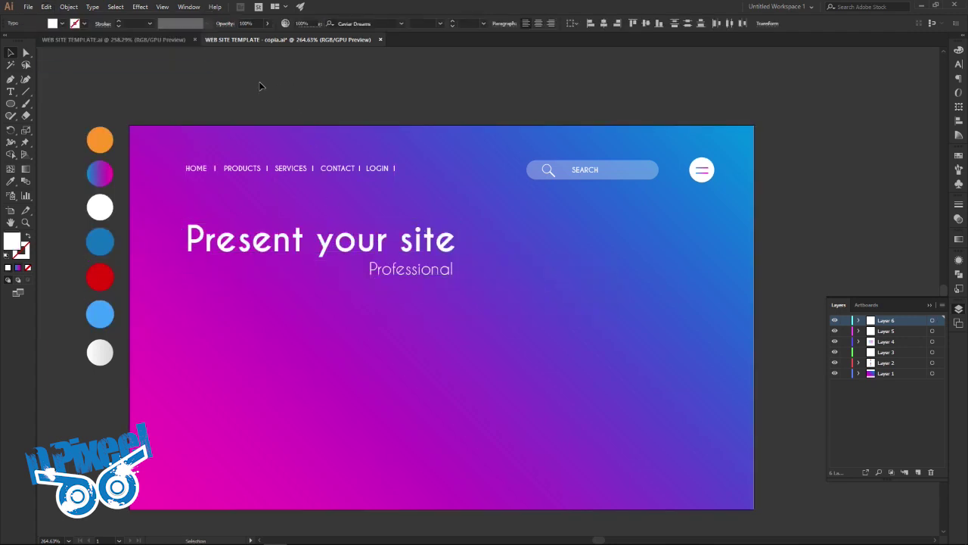
{"action": "left_click", "coordinate": [161, 38]}
{"action": "left_click", "coordinate": [255, 41]}
{"action": "left_click", "coordinate": [154, 42]}
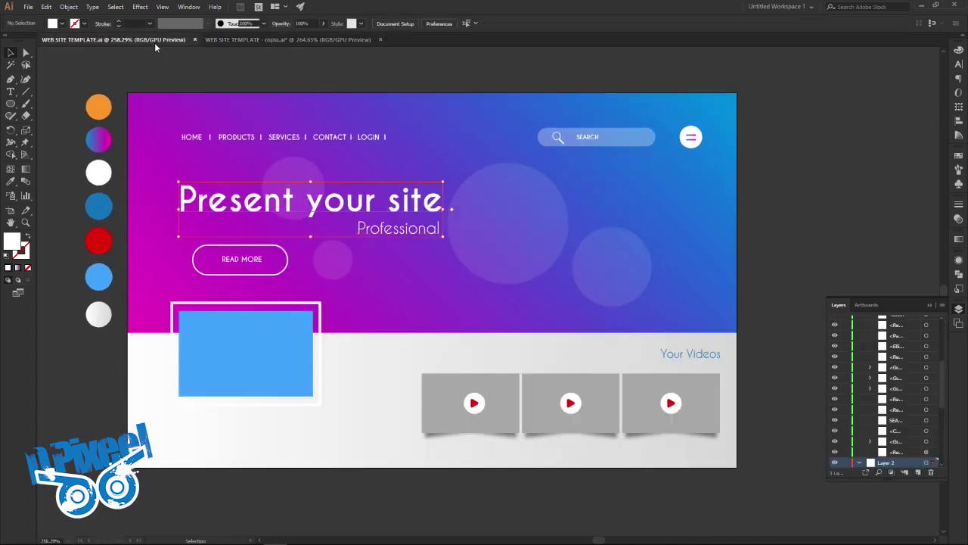
{"action": "left_click", "coordinate": [607, 329]}
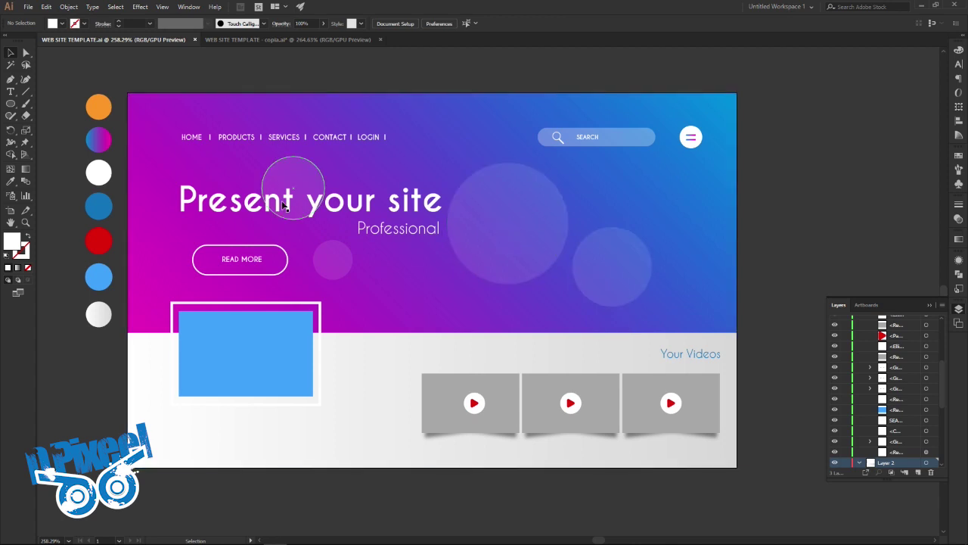
{"action": "left_click", "coordinate": [230, 39]}
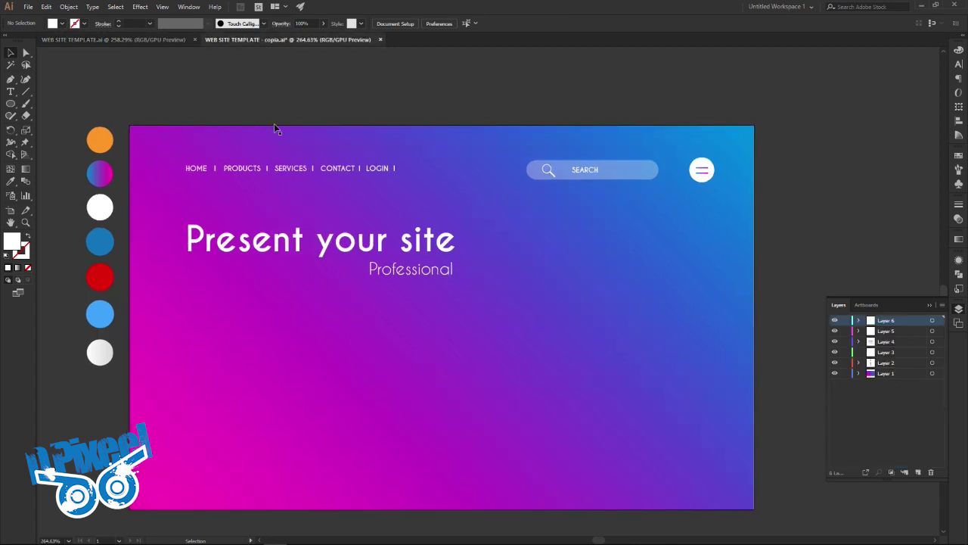
Step: On a new layer, draw a white circle and set its opacity to 10%
{"action": "left_click", "coordinate": [919, 472]}
{"action": "left_click", "coordinate": [8, 106]}
{"action": "mouse_move", "coordinate": [506, 252]}
{"action": "left_mouse_down"}
{"action": "mouse_move", "coordinate": [562, 293]}
{"action": "mouse_move", "coordinate": [564, 307]}
{"action": "left_mouse_up"}
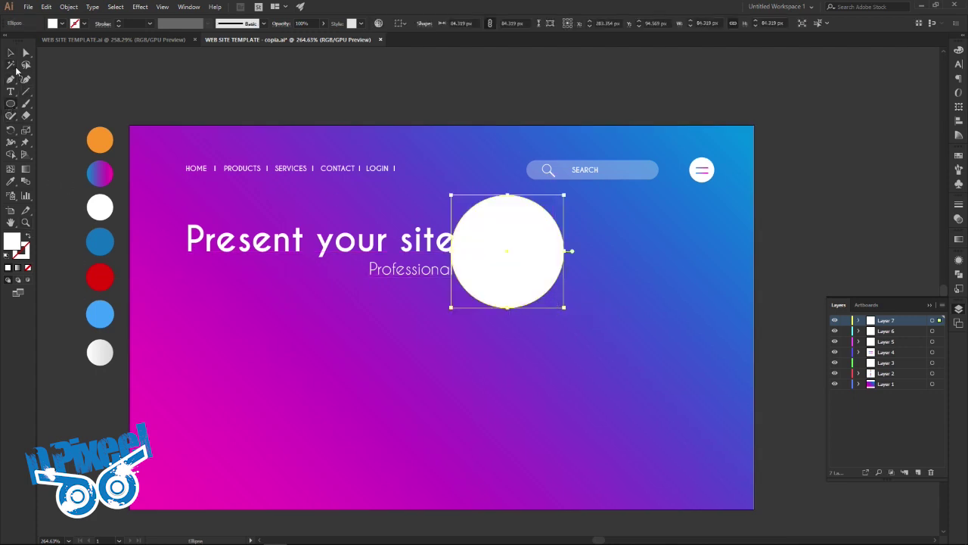
{"action": "left_click", "coordinate": [11, 52]}
{"action": "left_click_drag", "start_coordinate": [522, 270], "coordinate": [548, 326]}
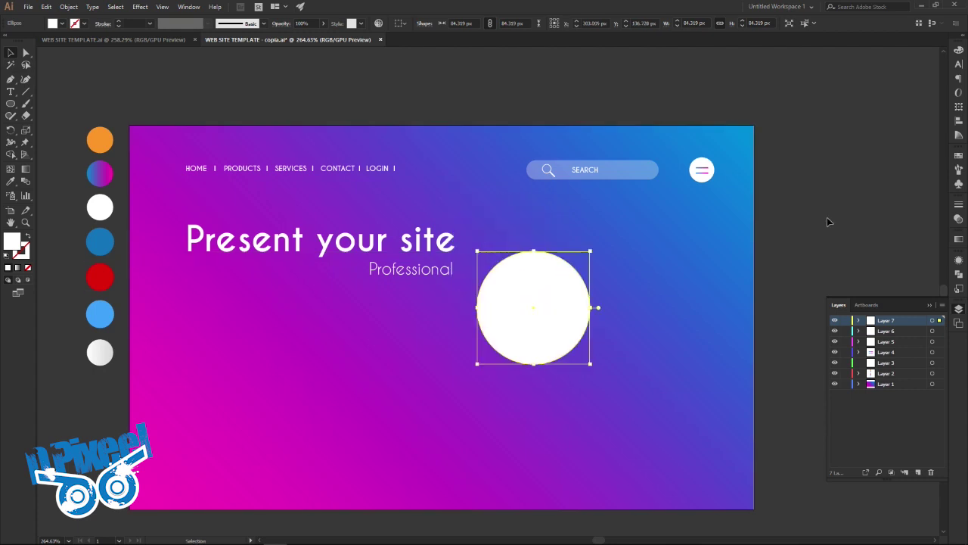
{"action": "left_click", "coordinate": [959, 205]}
{"action": "type", "text": "10"}
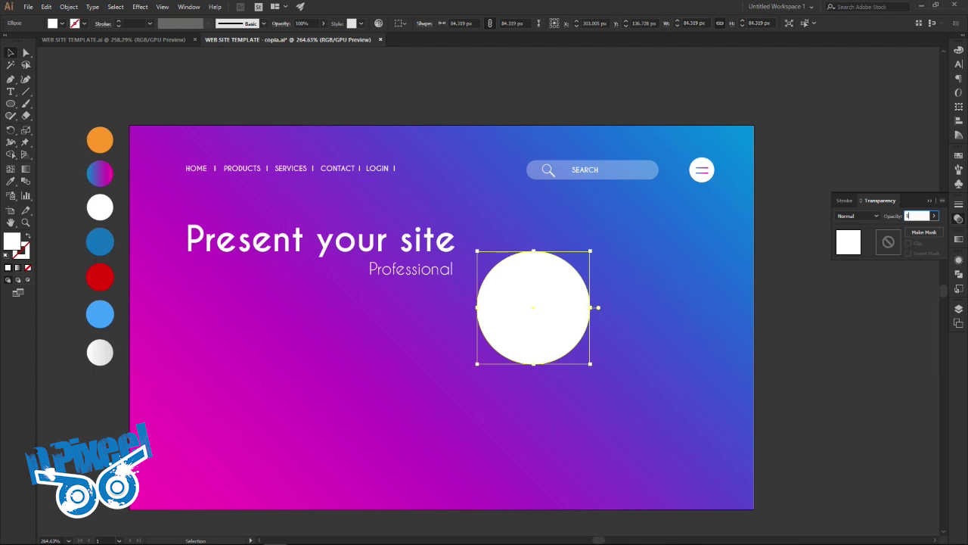
{"action": "key", "text": "Return"}
{"action": "left_click", "coordinate": [813, 329]}
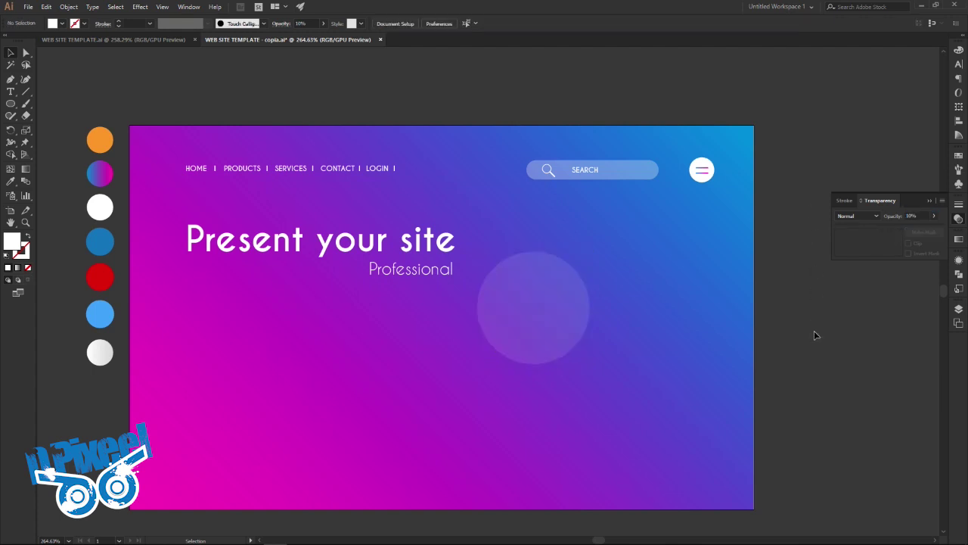
Step: Enlarge the translucent circle and move it up beside the heading
{"action": "left_click", "coordinate": [165, 39]}
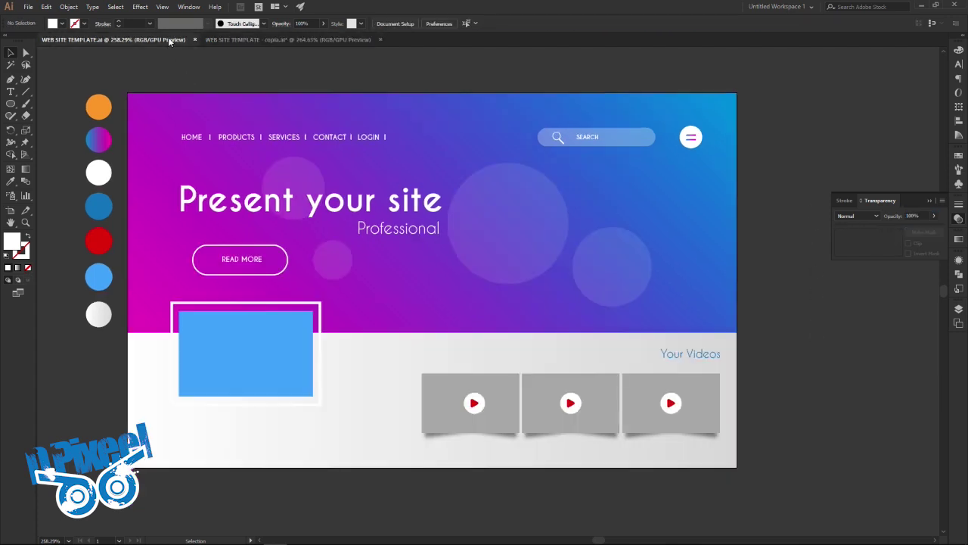
{"action": "left_click", "coordinate": [257, 39]}
{"action": "left_click", "coordinate": [530, 305]}
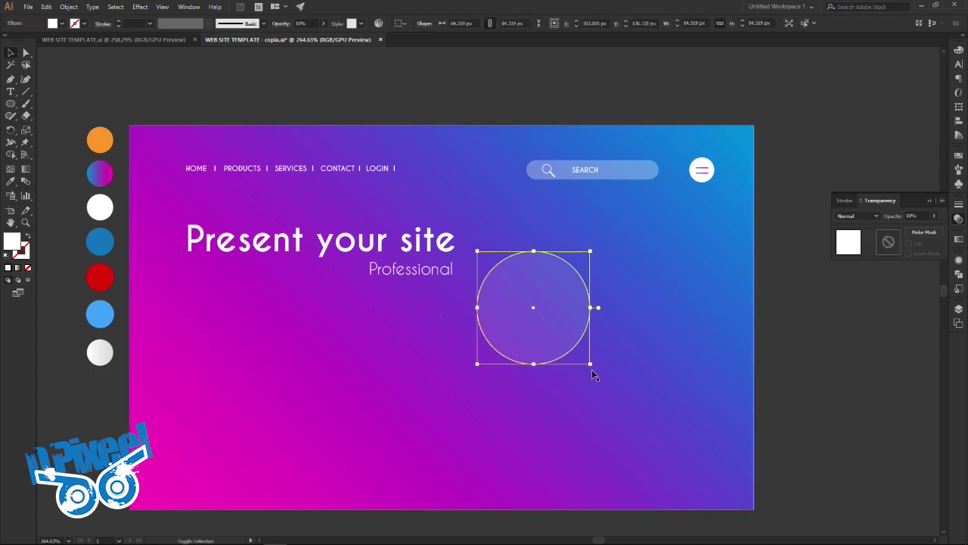
{"action": "left_click_drag", "start_coordinate": [591, 364], "coordinate": [617, 390]}
{"action": "left_click_drag", "start_coordinate": [564, 347], "coordinate": [550, 309]}
{"action": "left_click", "coordinate": [186, 59]}
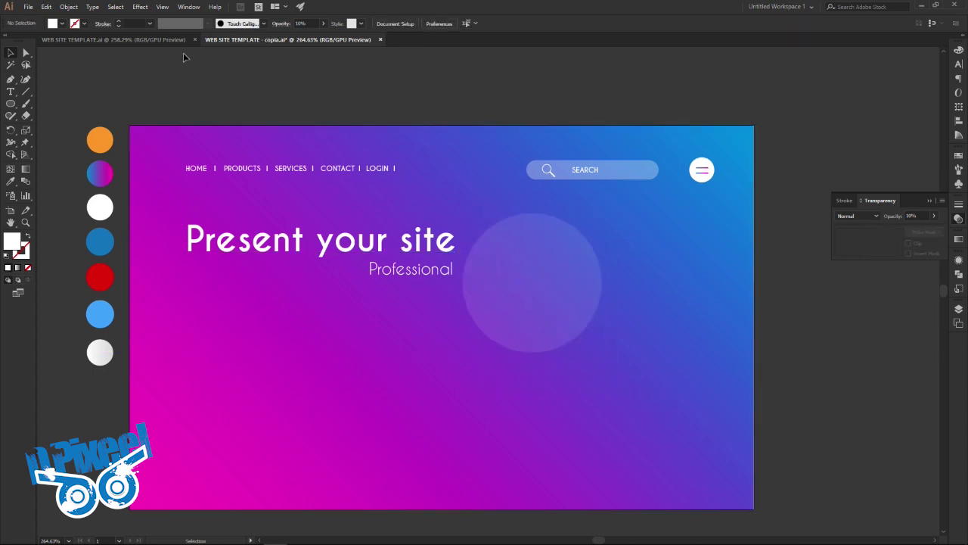
Step: Fine-tune the circle's position, checking it against the original template
{"action": "left_click", "coordinate": [167, 39]}
{"action": "left_click", "coordinate": [242, 40]}
{"action": "left_click_drag", "start_coordinate": [459, 272], "coordinate": [493, 277]}
{"action": "left_click", "coordinate": [295, 76]}
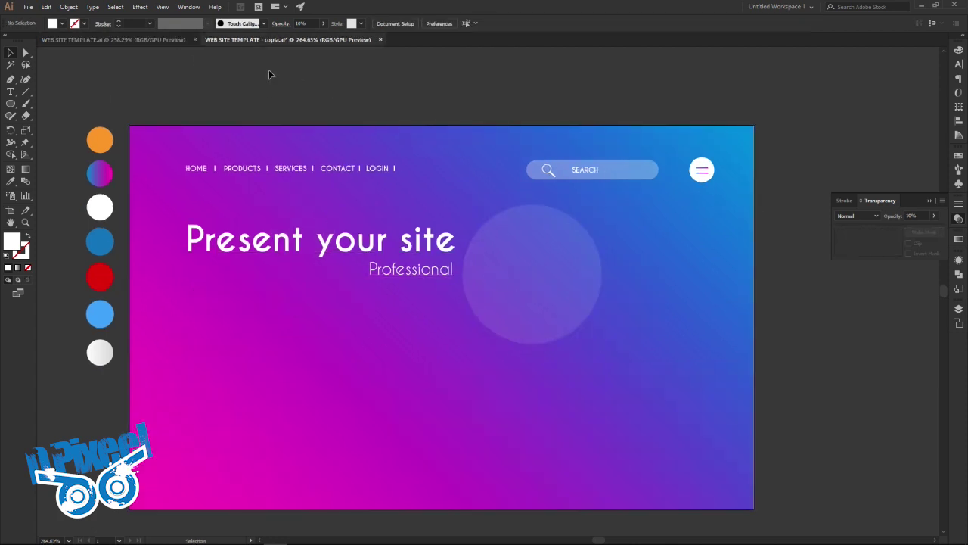
{"action": "left_click", "coordinate": [177, 38]}
{"action": "left_click", "coordinate": [270, 39]}
{"action": "left_click", "coordinate": [566, 276]}
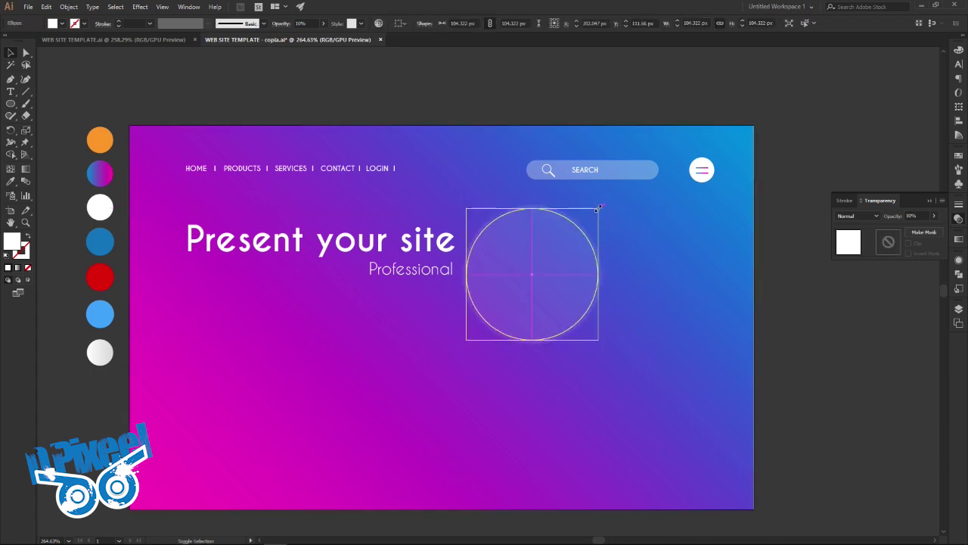
{"action": "left_click", "coordinate": [418, 111]}
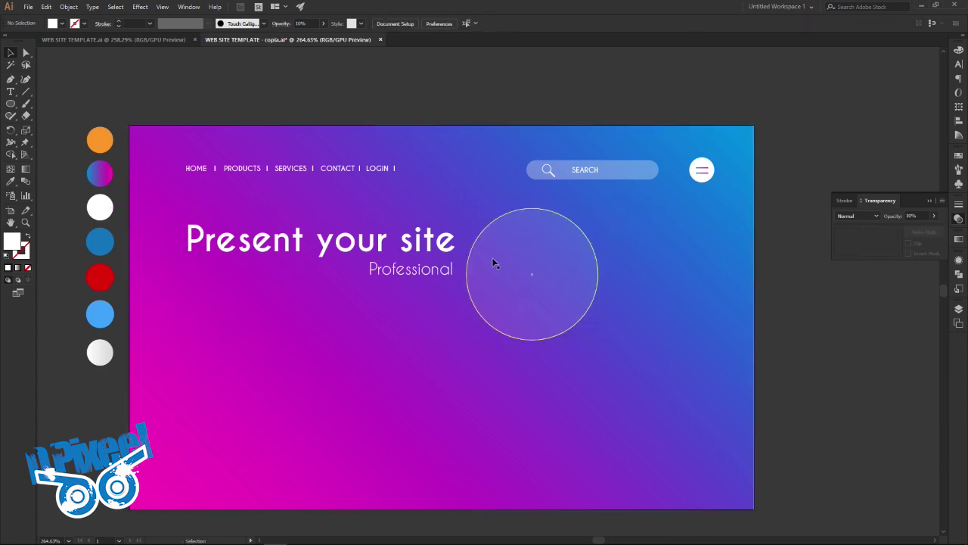
{"action": "left_click", "coordinate": [181, 41]}
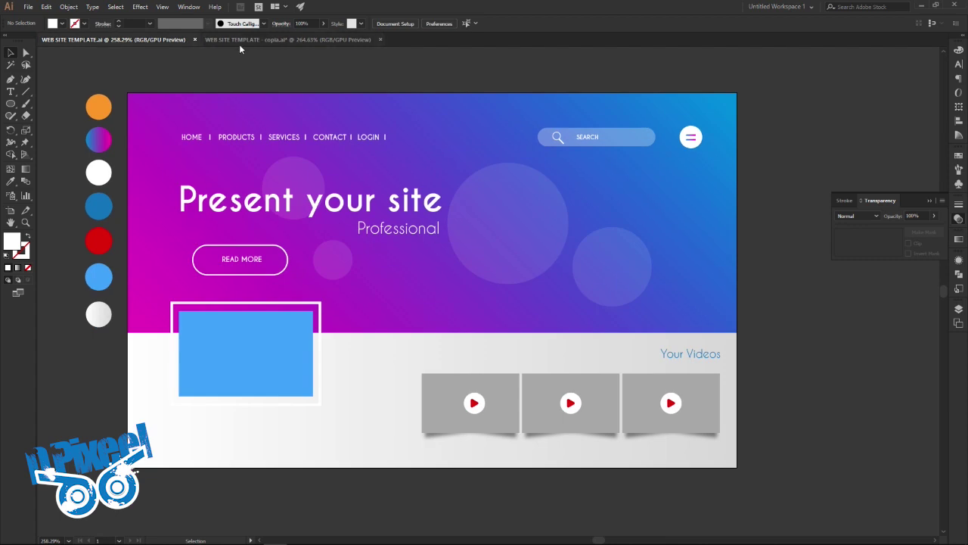
Step: Scale the large faint circle down and place it at the hero's lower right
{"action": "left_click", "coordinate": [239, 47]}
{"action": "left_click", "coordinate": [537, 279]}
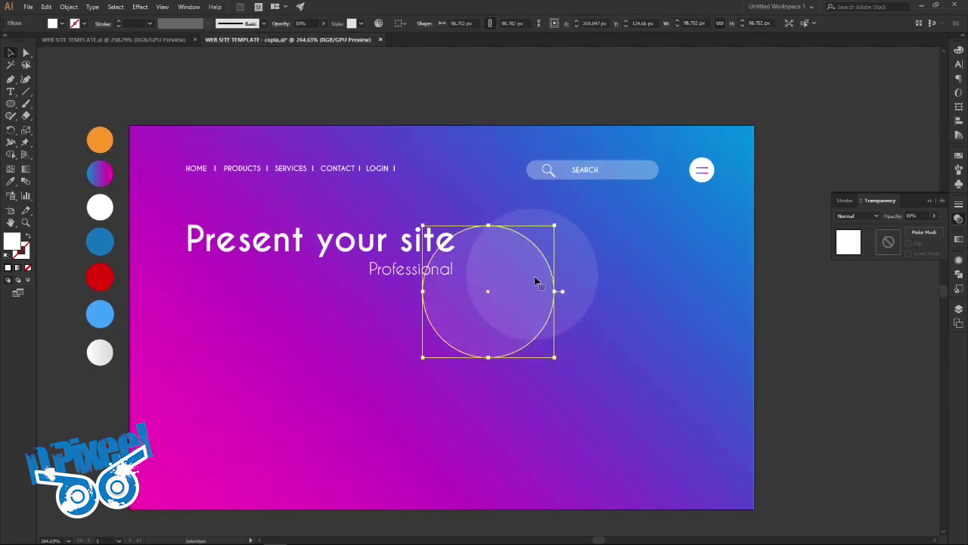
{"action": "left_click_drag", "start_coordinate": [555, 226], "coordinate": [531, 248]}
{"action": "mouse_move", "coordinate": [505, 296]}
{"action": "left_mouse_down"}
{"action": "mouse_move", "coordinate": [643, 376]}
{"action": "mouse_move", "coordinate": [646, 365]}
{"action": "left_mouse_up"}
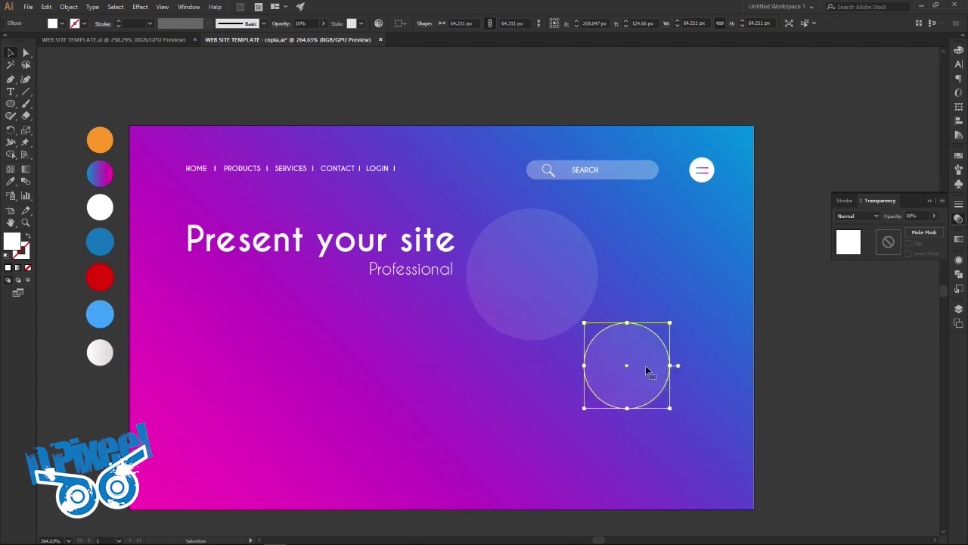
{"action": "left_click", "coordinate": [781, 342]}
{"action": "left_click", "coordinate": [178, 42]}
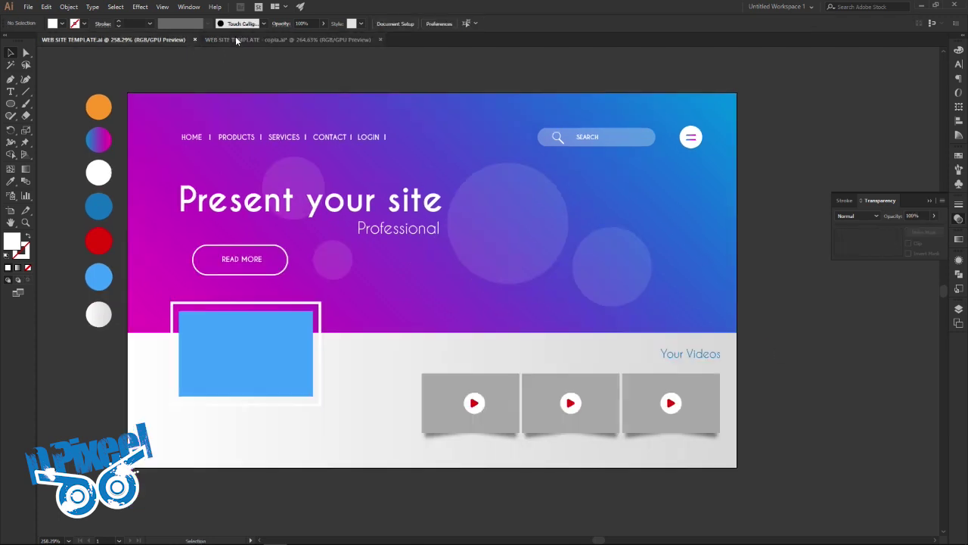
{"action": "left_click", "coordinate": [235, 38]}
{"action": "left_click_drag", "start_coordinate": [647, 365], "coordinate": [643, 360]}
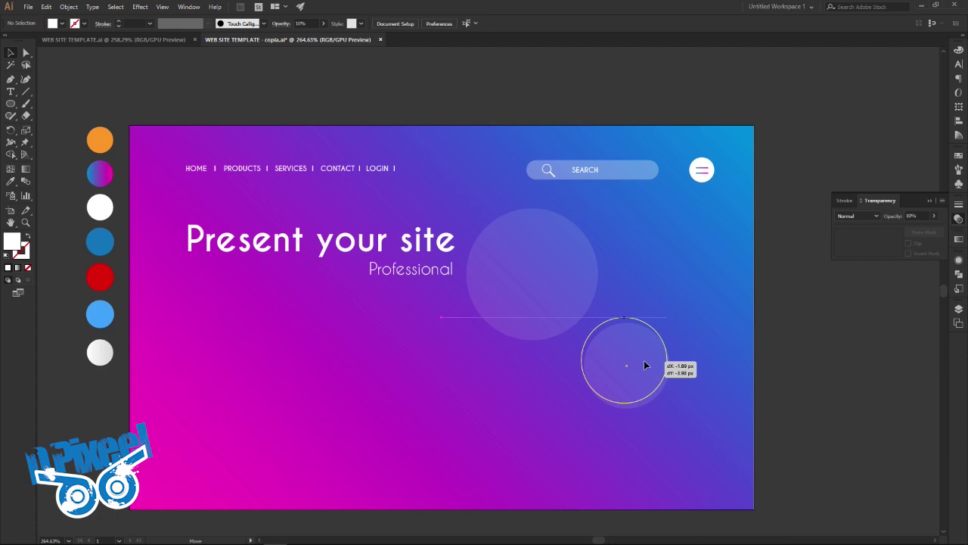
{"action": "left_click", "coordinate": [782, 353]}
Step: Duplicate the small faint circle, shrink the copy and place it over the headline
{"action": "left_click", "coordinate": [162, 39]}
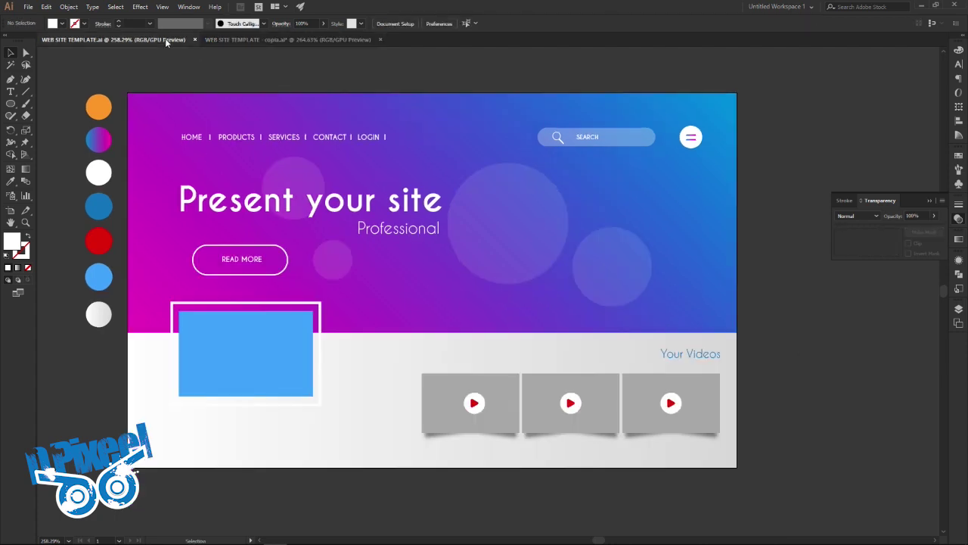
{"action": "left_click", "coordinate": [254, 40]}
{"action": "left_click", "coordinate": [612, 367]}
{"action": "key", "text": "a"}
{"action": "key", "text": "ctrl+c"}
{"action": "key", "text": "ctrl+v"}
{"action": "key", "text": "v"}
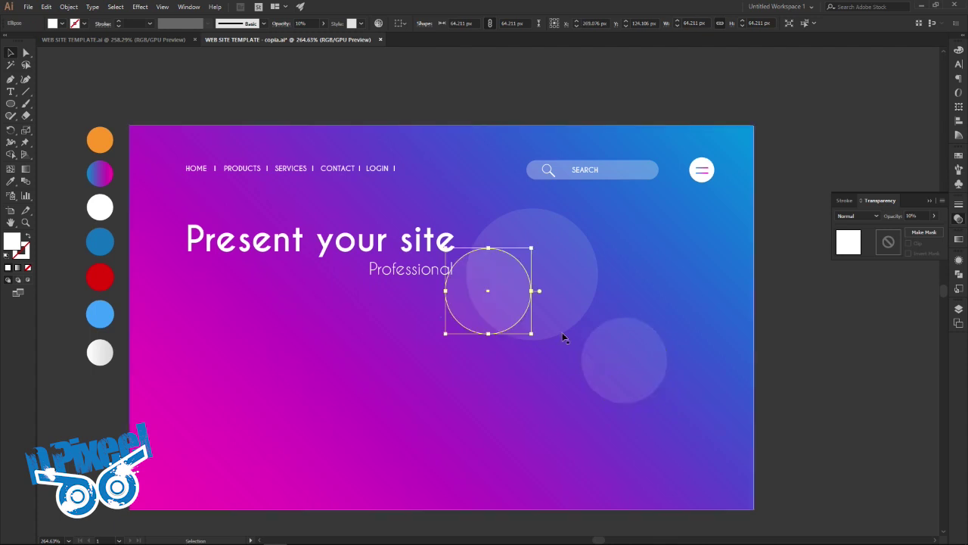
{"action": "left_click_drag", "start_coordinate": [530, 333], "coordinate": [333, 258]}
{"action": "left_click", "coordinate": [227, 87]}
Step: Move the new faint circle up-left so it sits above the headline
{"action": "left_click", "coordinate": [148, 39]}
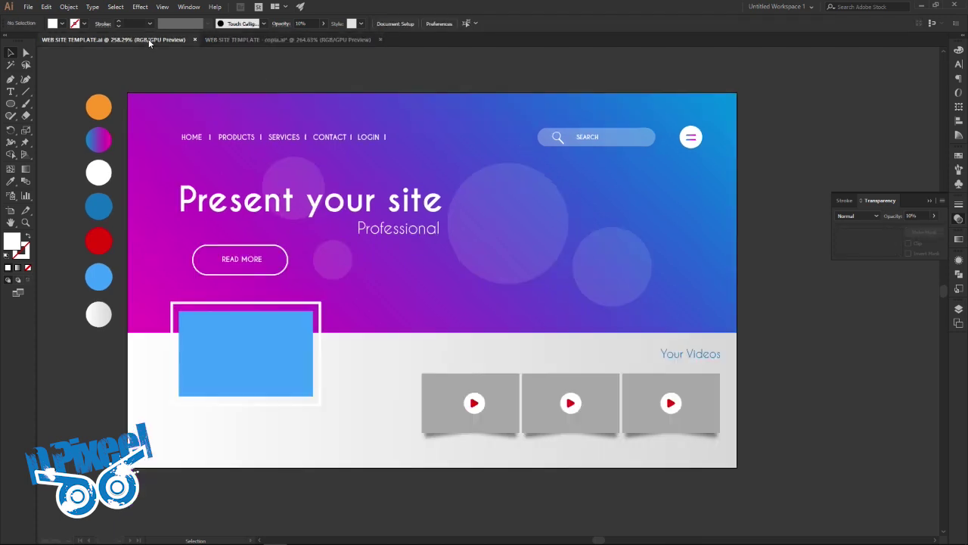
{"action": "left_click", "coordinate": [235, 40]}
{"action": "left_click_drag", "start_coordinate": [319, 227], "coordinate": [296, 209]}
{"action": "left_click", "coordinate": [226, 75]}
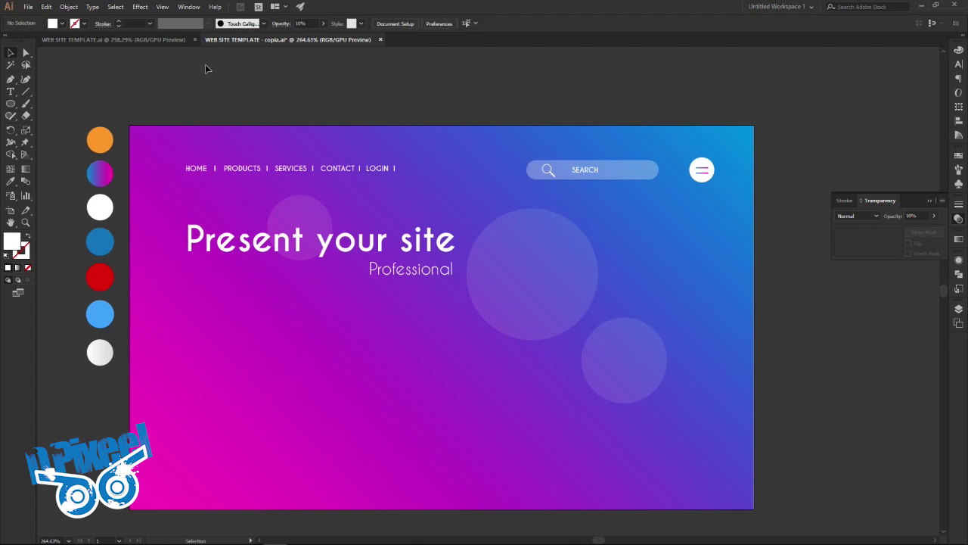
{"action": "left_click", "coordinate": [164, 41]}
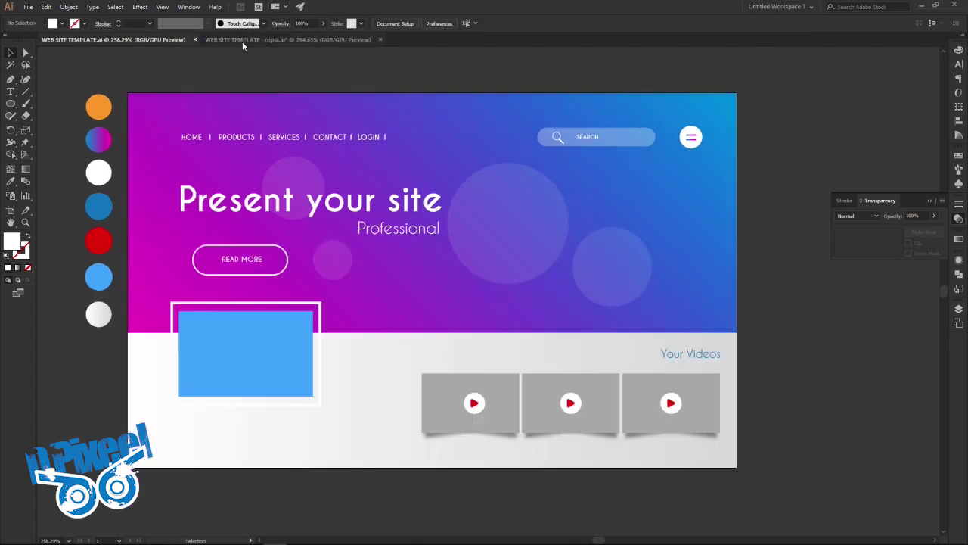
{"action": "left_click", "coordinate": [242, 41]}
Step: Paste another faint circle and shrink it to about 34 px below the headline
{"action": "left_click", "coordinate": [288, 209]}
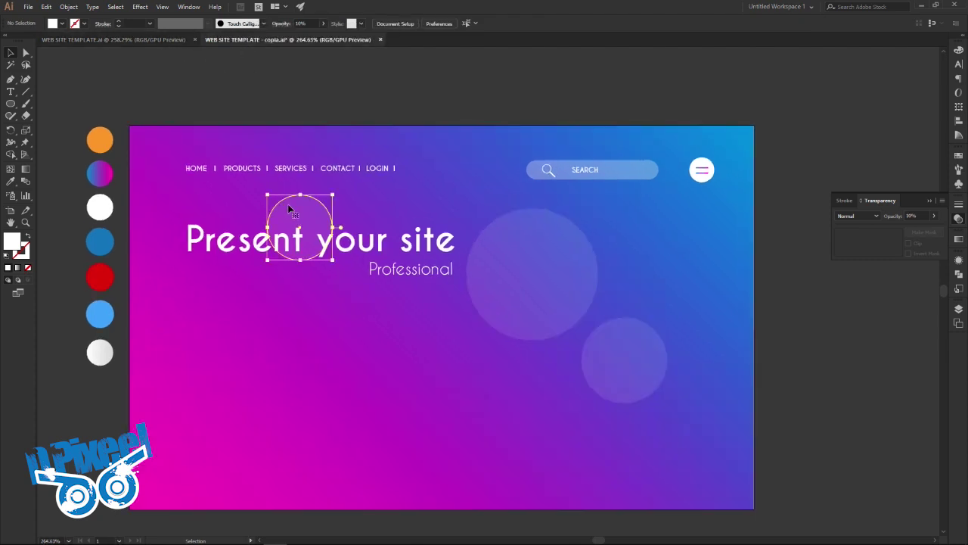
{"action": "left_click", "coordinate": [183, 41]}
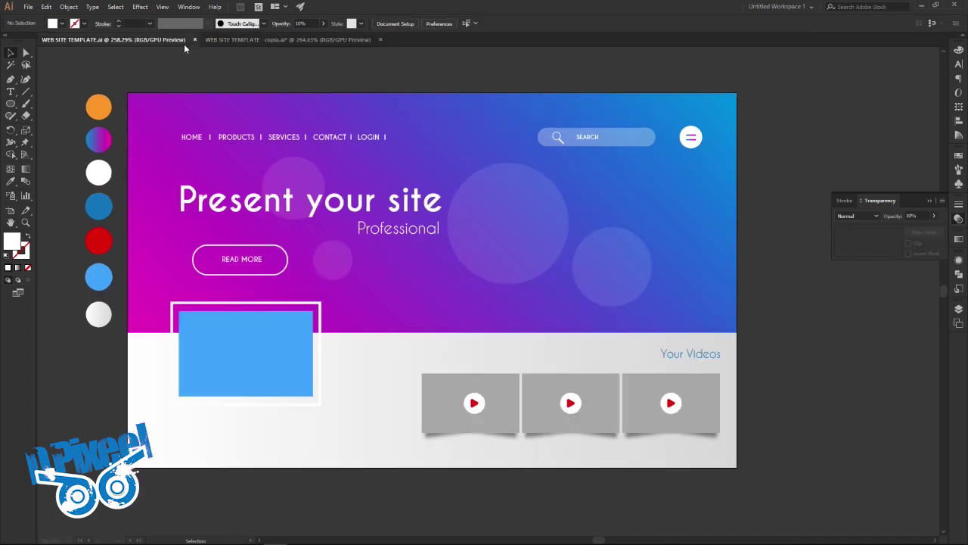
{"action": "left_click", "coordinate": [276, 42]}
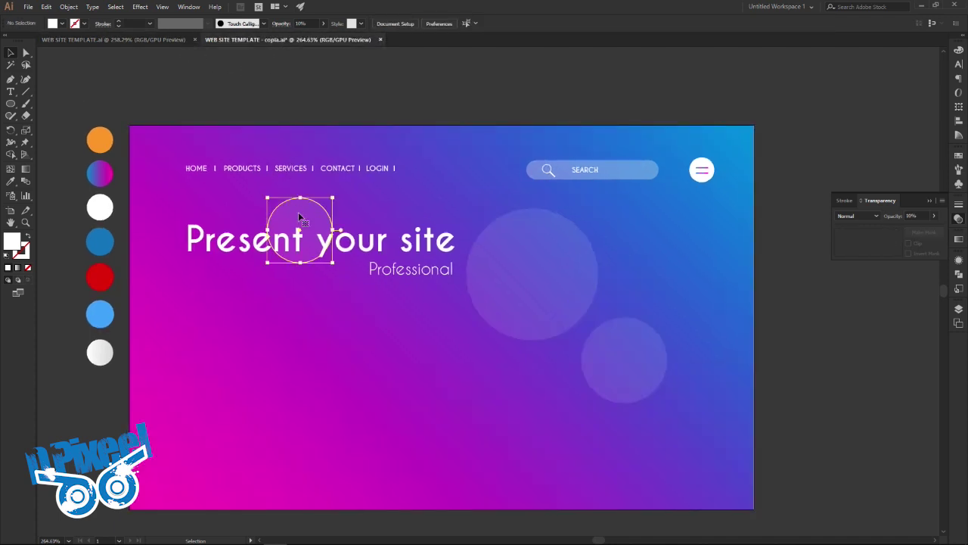
{"action": "key", "text": "ctrl+v"}
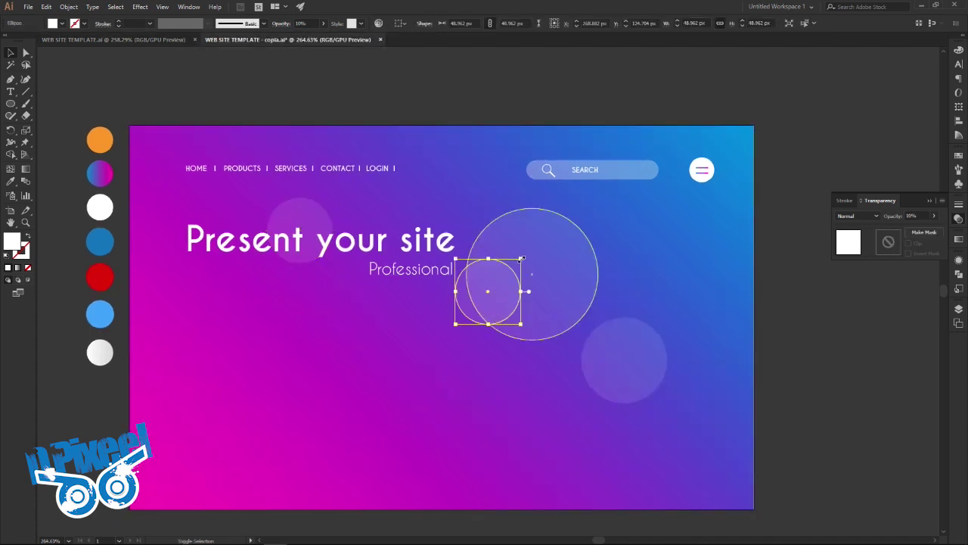
{"action": "mouse_move", "coordinate": [521, 258]}
{"action": "left_mouse_down"}
{"action": "mouse_move", "coordinate": [476, 303]}
{"action": "mouse_move", "coordinate": [326, 304]}
{"action": "left_mouse_up"}
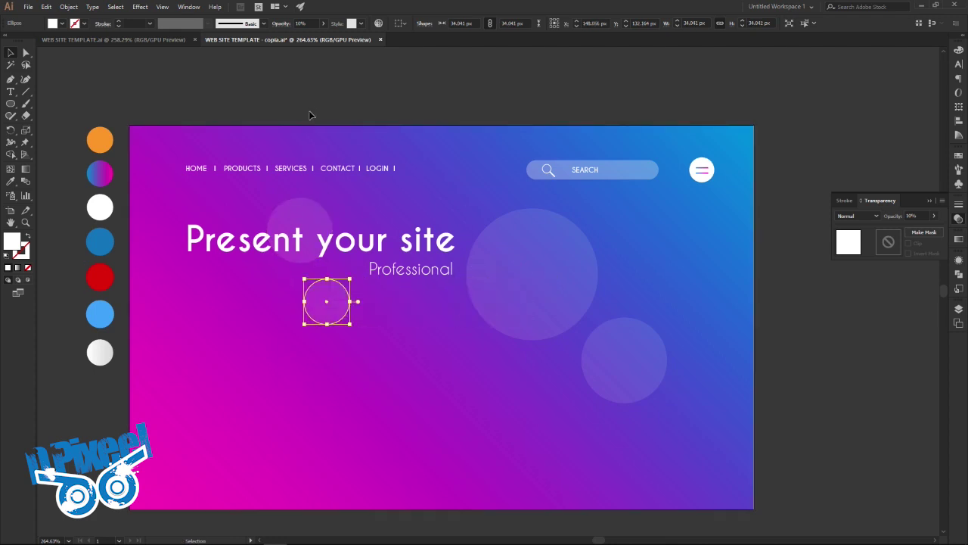
{"action": "left_click", "coordinate": [309, 113]}
{"action": "left_click", "coordinate": [165, 39]}
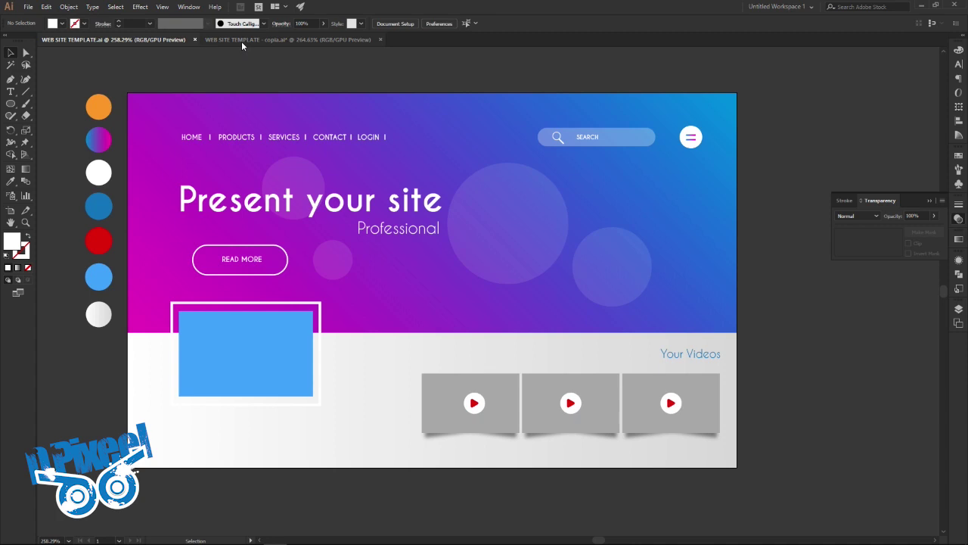
{"action": "left_click", "coordinate": [242, 41]}
Step: Nudge the small circle below the headline slightly right, checking against the original template
{"action": "left_click", "coordinate": [325, 302]}
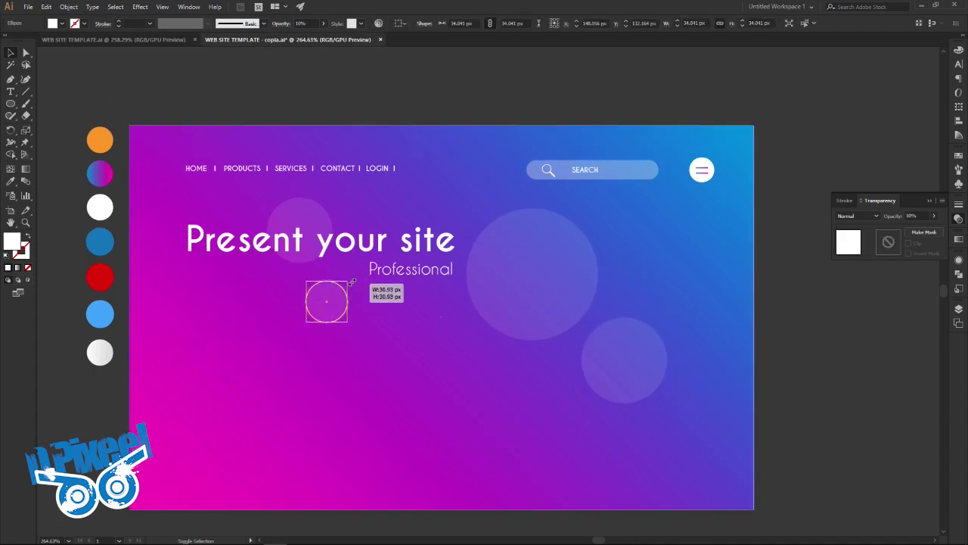
{"action": "left_click", "coordinate": [324, 115]}
{"action": "left_click", "coordinate": [167, 42]}
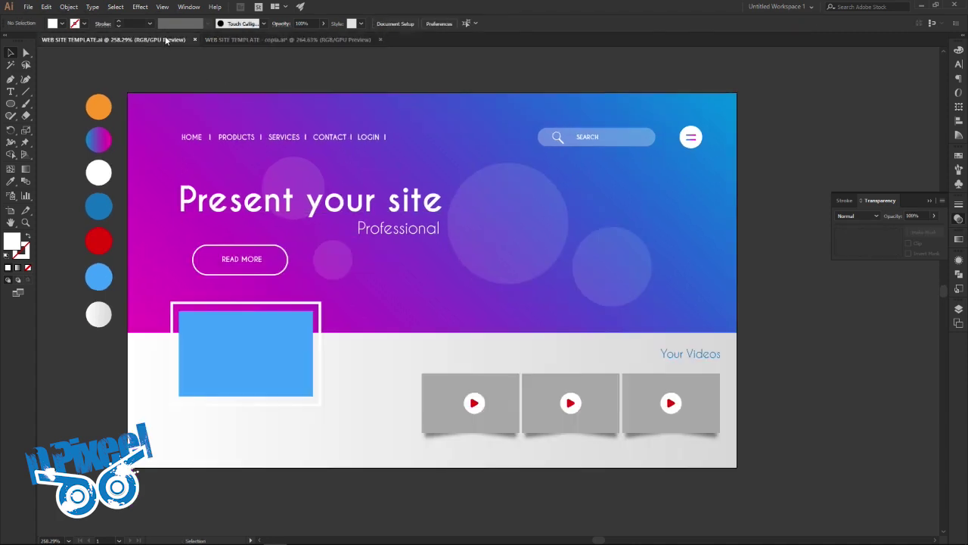
{"action": "left_click", "coordinate": [242, 43]}
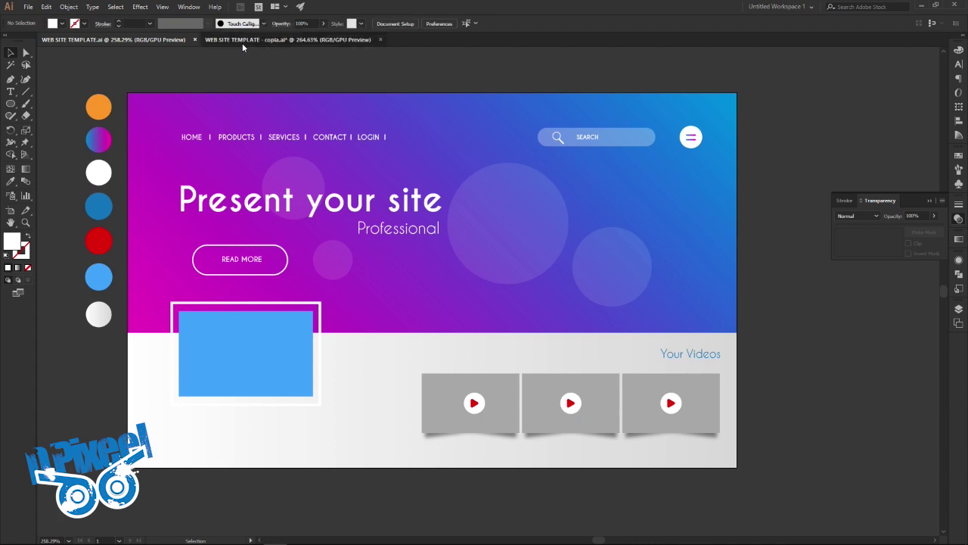
{"action": "left_click_drag", "start_coordinate": [324, 318], "coordinate": [334, 318]}
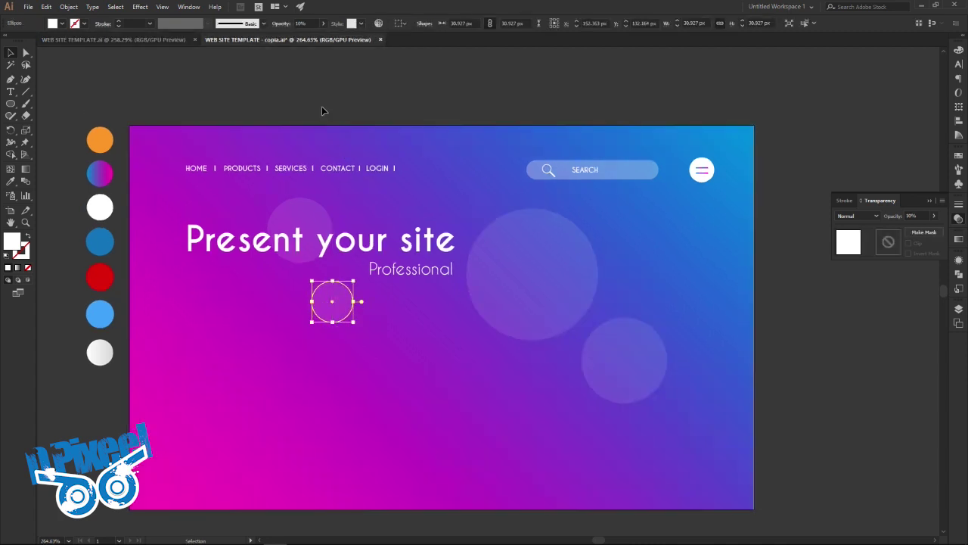
{"action": "left_click", "coordinate": [170, 39]}
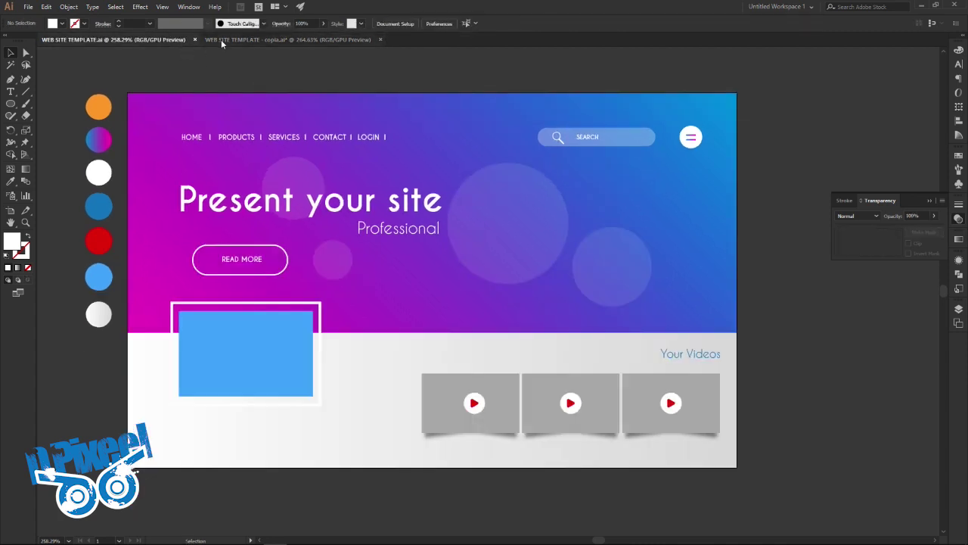
{"action": "left_click", "coordinate": [227, 39]}
{"action": "left_click", "coordinate": [157, 41]}
{"action": "left_click", "coordinate": [228, 40]}
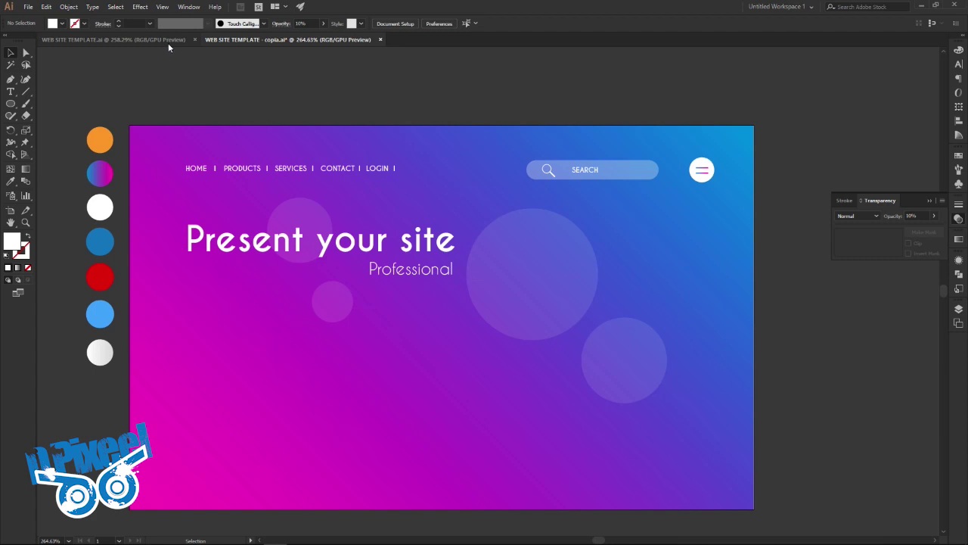
{"action": "left_click", "coordinate": [170, 41]}
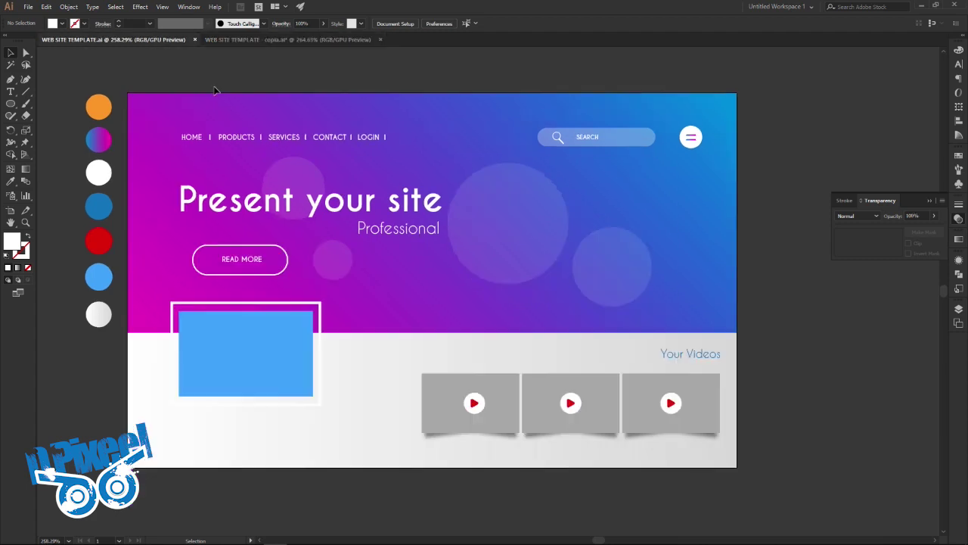
{"action": "left_click", "coordinate": [228, 41]}
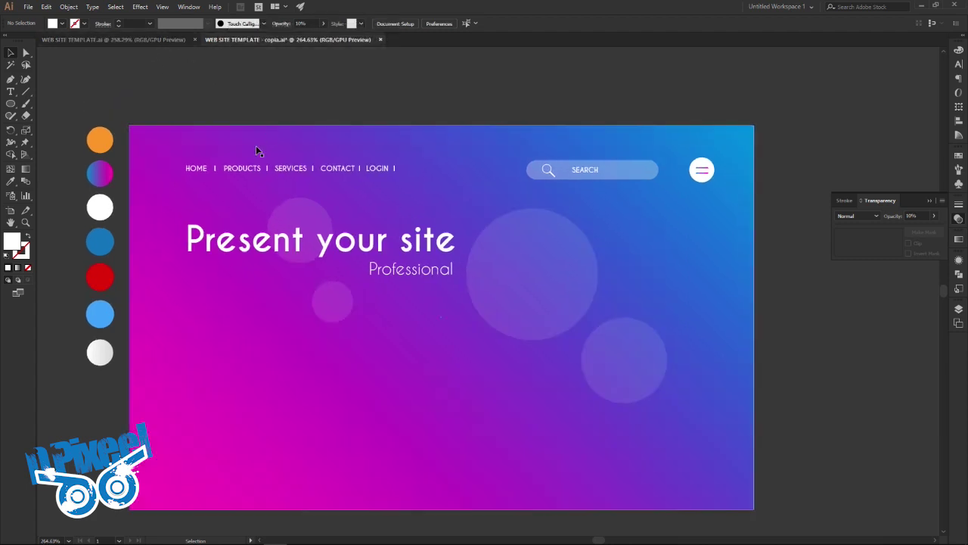
{"action": "left_click", "coordinate": [152, 40]}
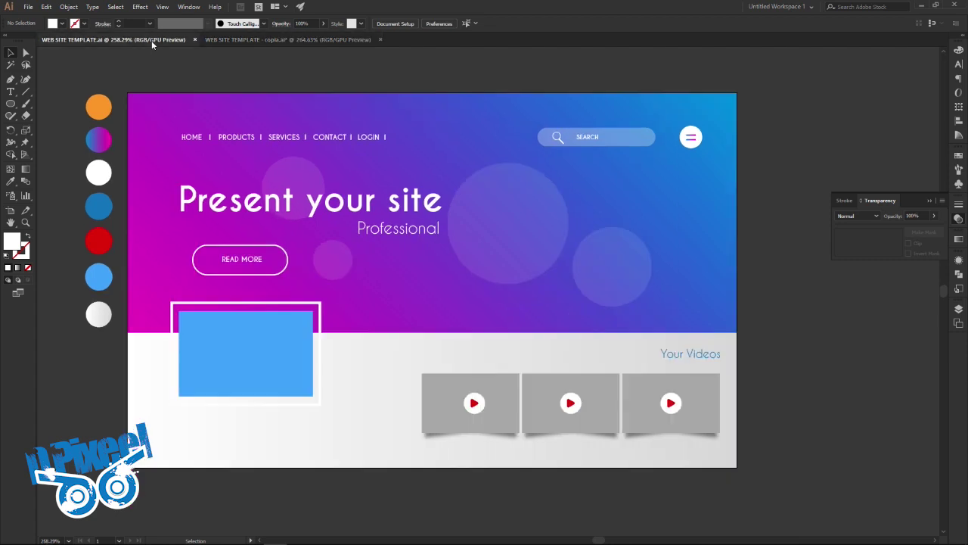
{"action": "left_click", "coordinate": [232, 40]}
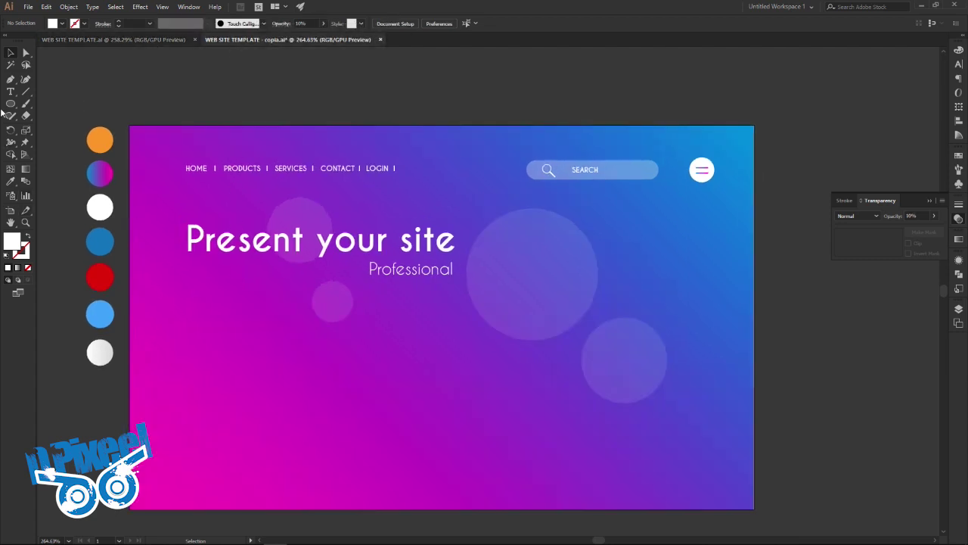
Step: Draw a full-width rectangle filled with the light grey gradient across the artboard bottom
{"action": "left_click", "coordinate": [11, 104]}
{"action": "left_click", "coordinate": [45, 104]}
{"action": "left_click", "coordinate": [105, 351]}
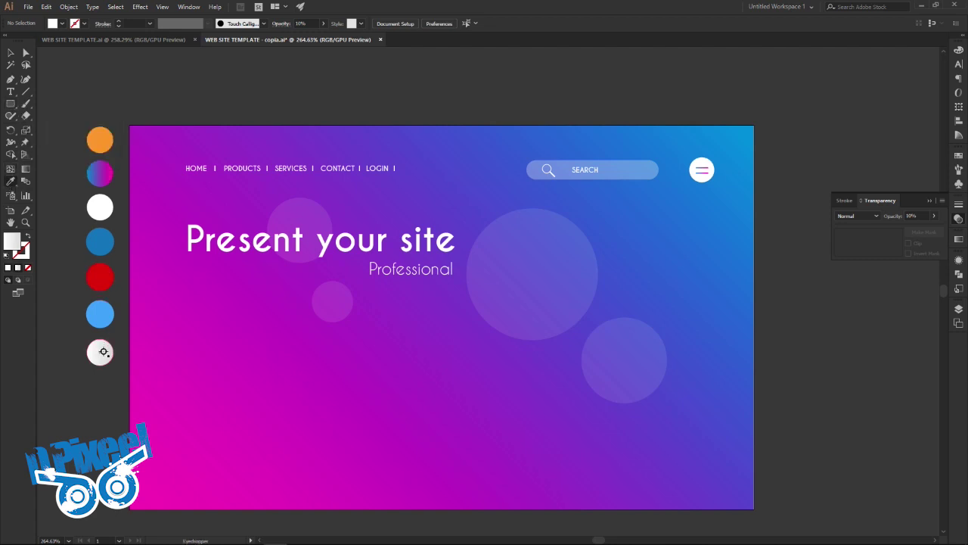
{"action": "left_click", "coordinate": [9, 106]}
{"action": "left_click_drag", "start_coordinate": [128, 388], "coordinate": [754, 468]}
{"action": "left_click", "coordinate": [10, 53]}
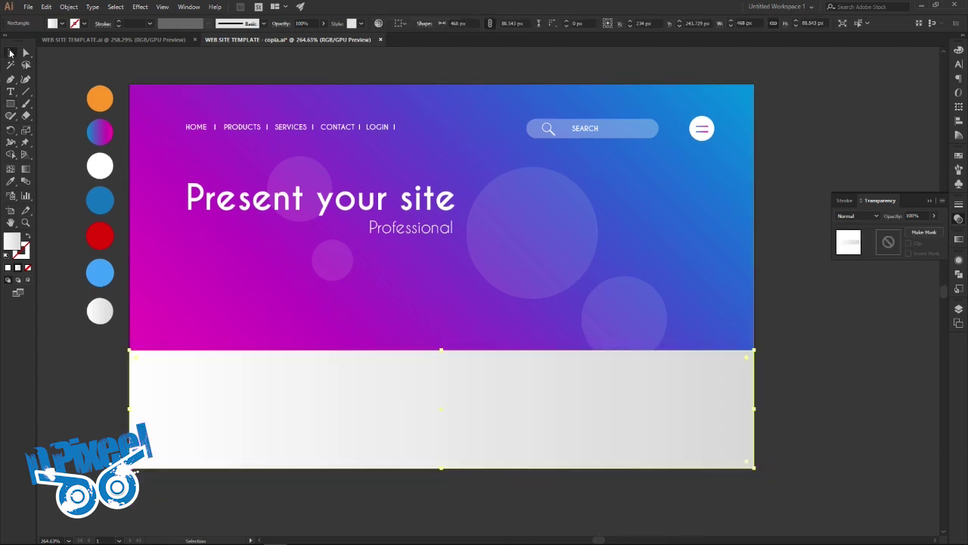
{"action": "left_click", "coordinate": [181, 40]}
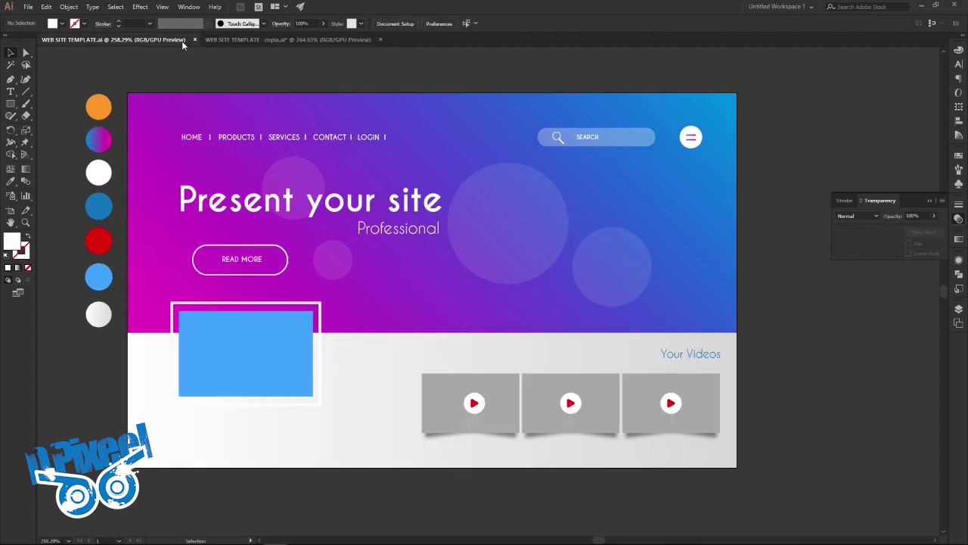
{"action": "left_click", "coordinate": [237, 40]}
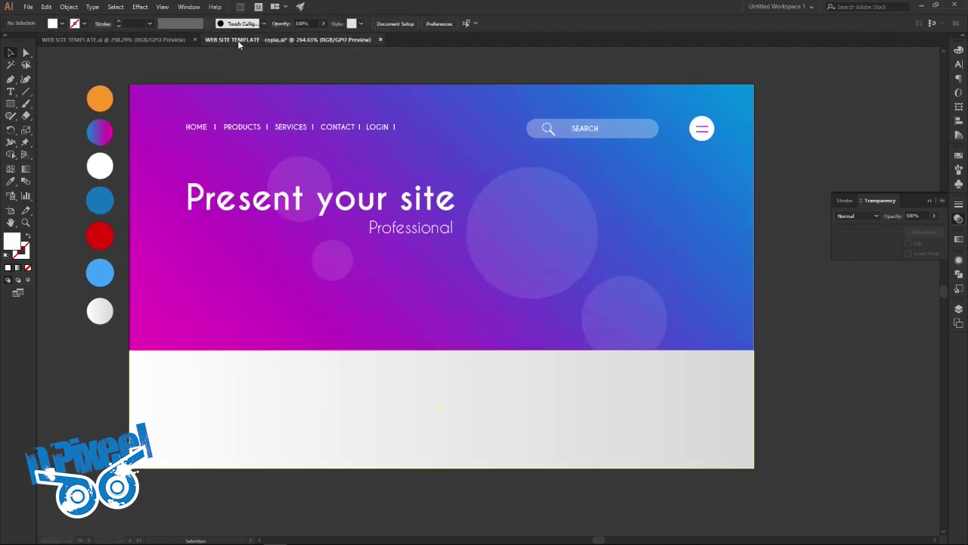
Step: Move the large and small circles at the hero's right up about 14 px
{"action": "left_click", "coordinate": [616, 320]}
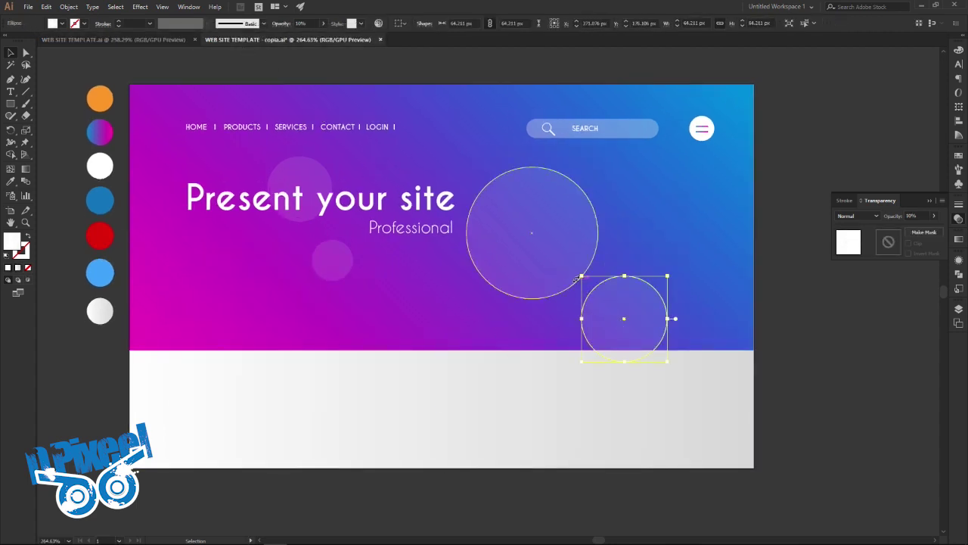
{"action": "left_click", "coordinate": [554, 254], "text": "shift"}
{"action": "left_click_drag", "start_coordinate": [553, 255], "coordinate": [554, 248]}
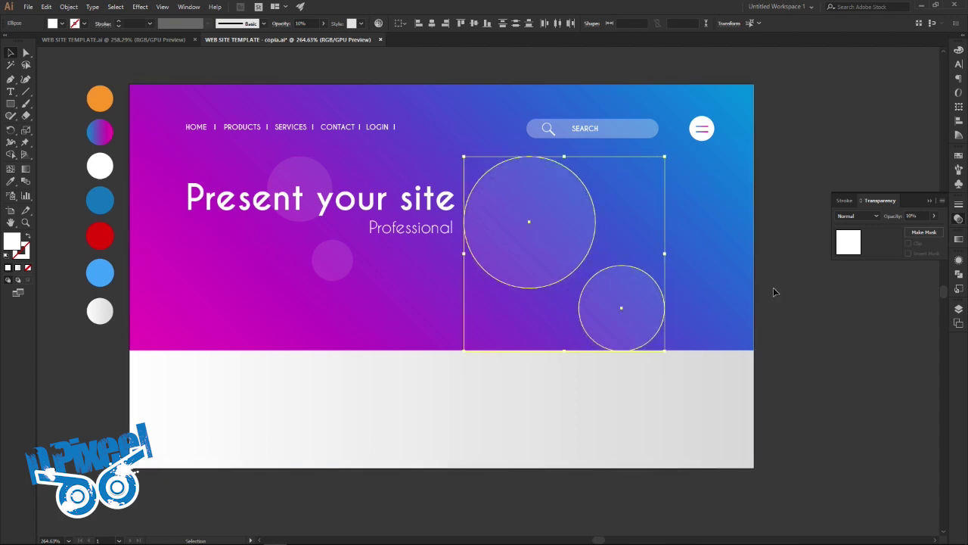
{"action": "left_click", "coordinate": [598, 258]}
{"action": "left_click_drag", "start_coordinate": [661, 311], "coordinate": [666, 301]}
{"action": "left_click", "coordinate": [583, 243]}
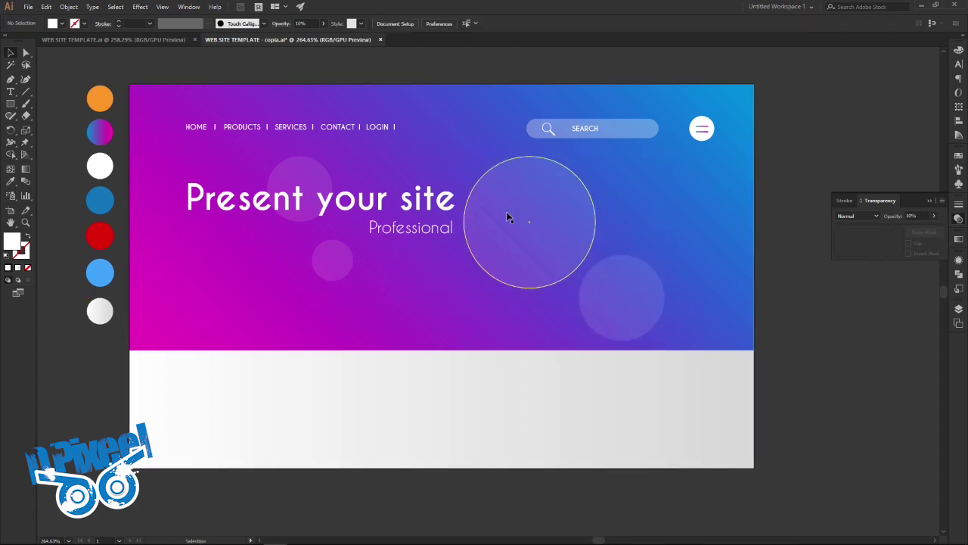
{"action": "left_click", "coordinate": [156, 41]}
{"action": "left_click", "coordinate": [227, 39]}
Step: Shrink the small right circle to about 56 px and nudge it up-right
{"action": "left_click", "coordinate": [666, 297]}
{"action": "left_click_drag", "start_coordinate": [665, 254], "coordinate": [656, 264]}
{"action": "left_click_drag", "start_coordinate": [623, 296], "coordinate": [627, 286]}
{"action": "left_click", "coordinate": [752, 283]}
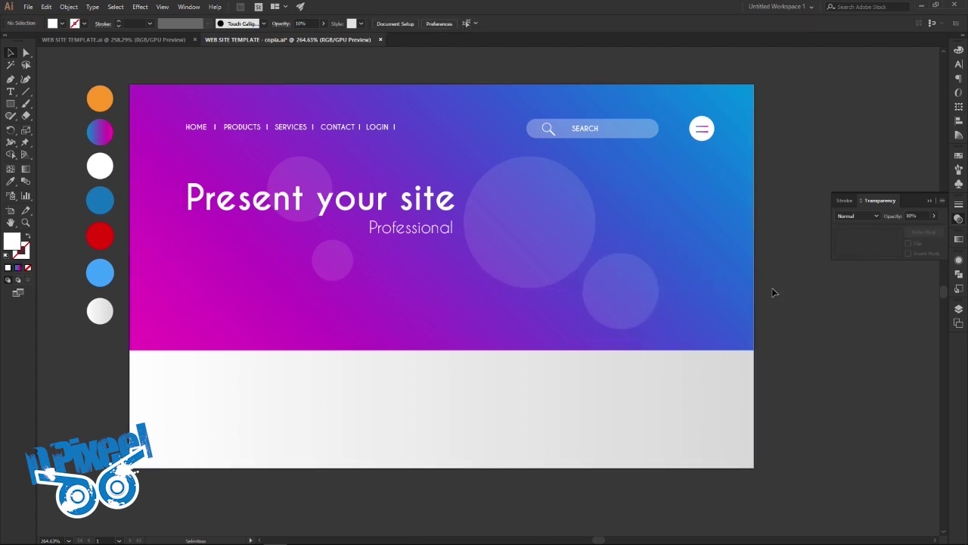
{"action": "left_click", "coordinate": [136, 42]}
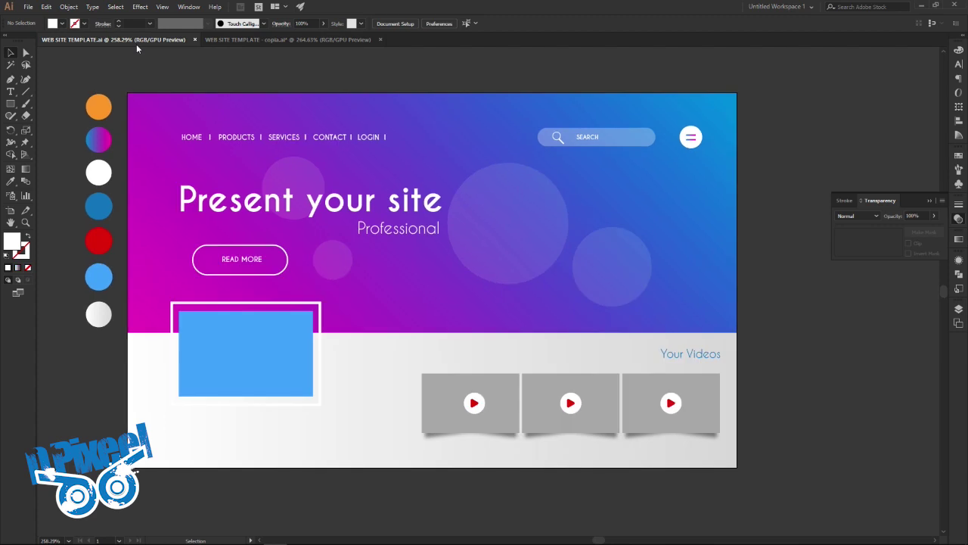
Step: Stretch the grey lower panel up to meet the purple header, about 468 × 93 px
{"action": "left_click", "coordinate": [220, 40]}
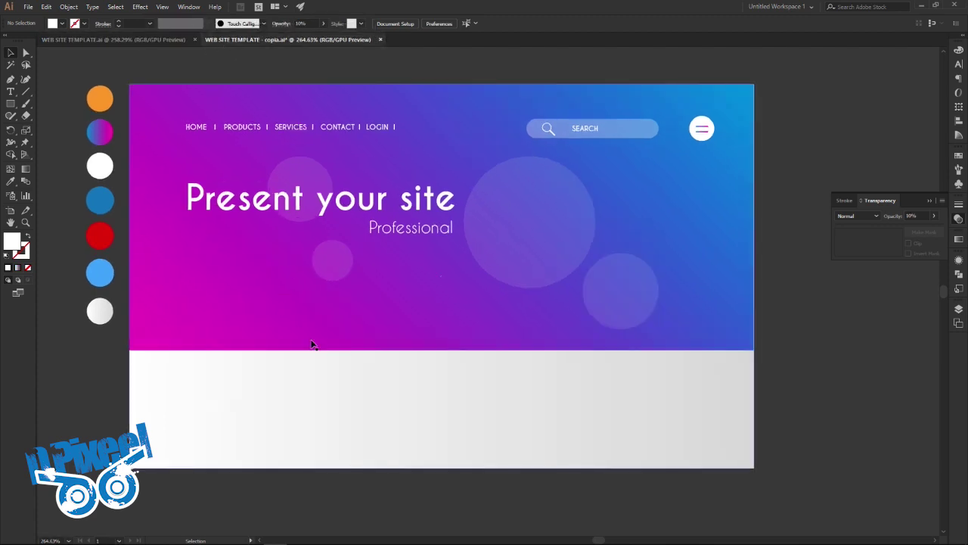
{"action": "left_click", "coordinate": [357, 394]}
{"action": "left_click_drag", "start_coordinate": [441, 350], "coordinate": [441, 345]}
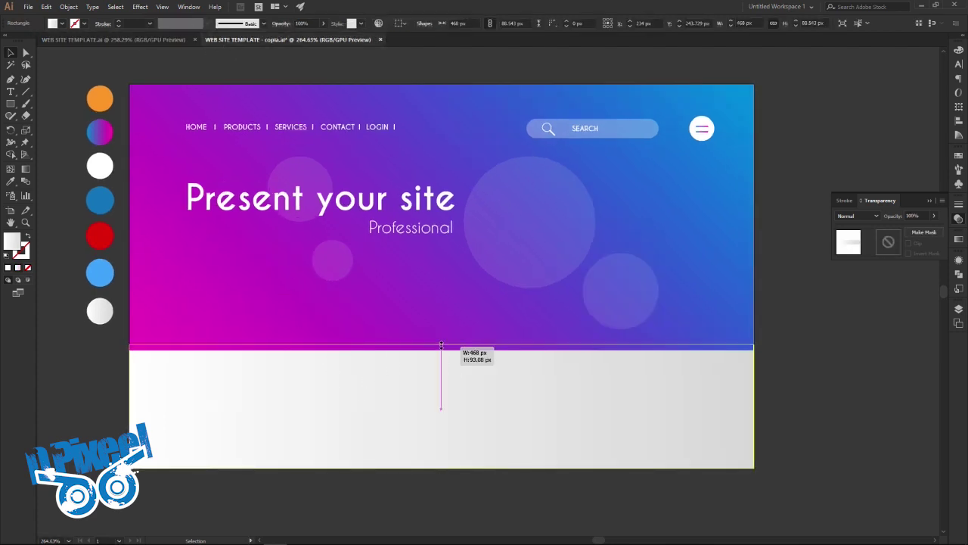
{"action": "left_click", "coordinate": [817, 370]}
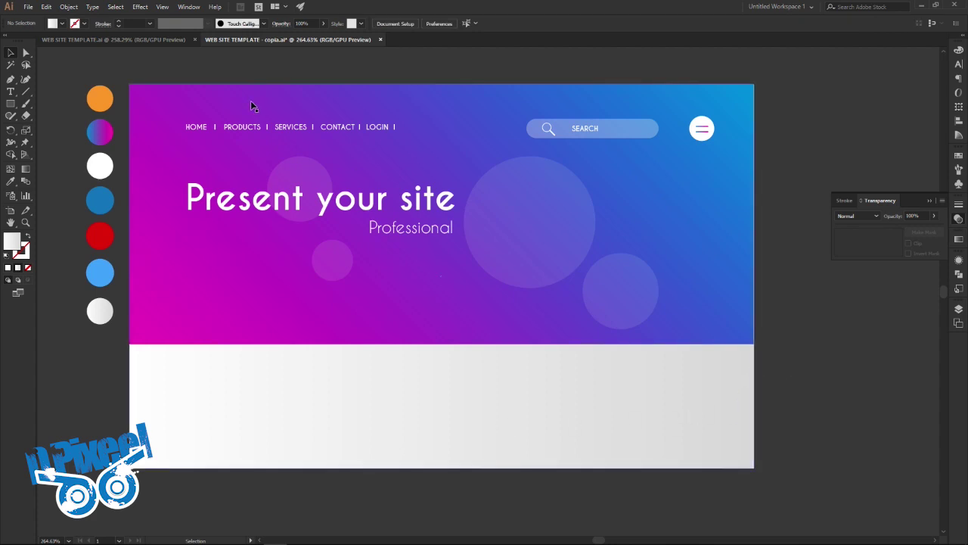
{"action": "left_click", "coordinate": [169, 41]}
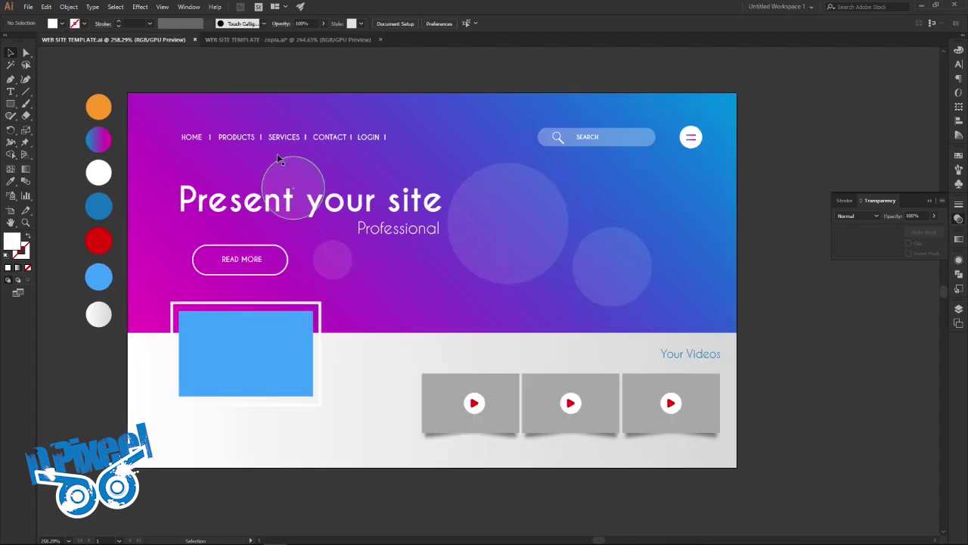
{"action": "left_click", "coordinate": [259, 38]}
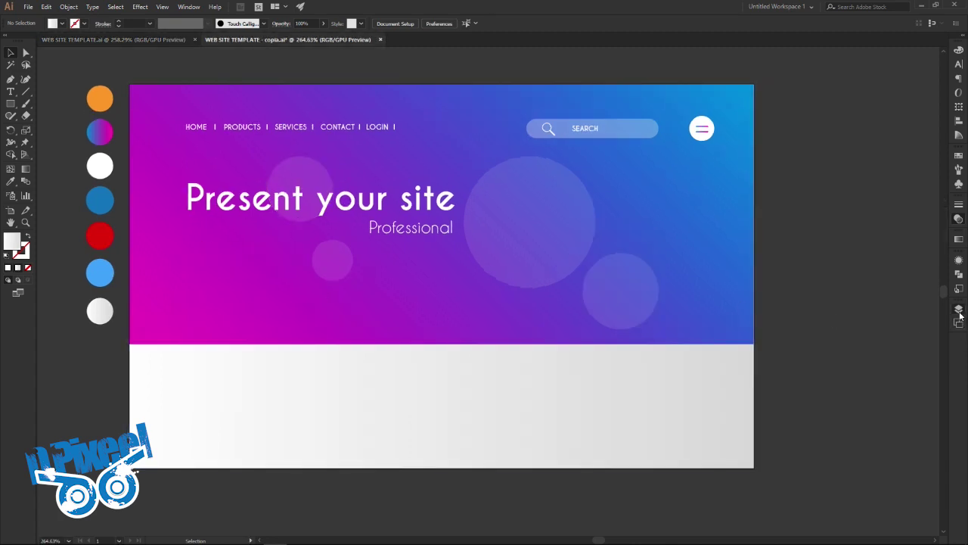
Step: On a new layer, draw a no-fill rounded-rectangle pill below the subtitle
{"action": "left_click", "coordinate": [958, 309]}
{"action": "left_click", "coordinate": [918, 472]}
{"action": "left_click", "coordinate": [29, 268]}
{"action": "right_click", "coordinate": [12, 106]}
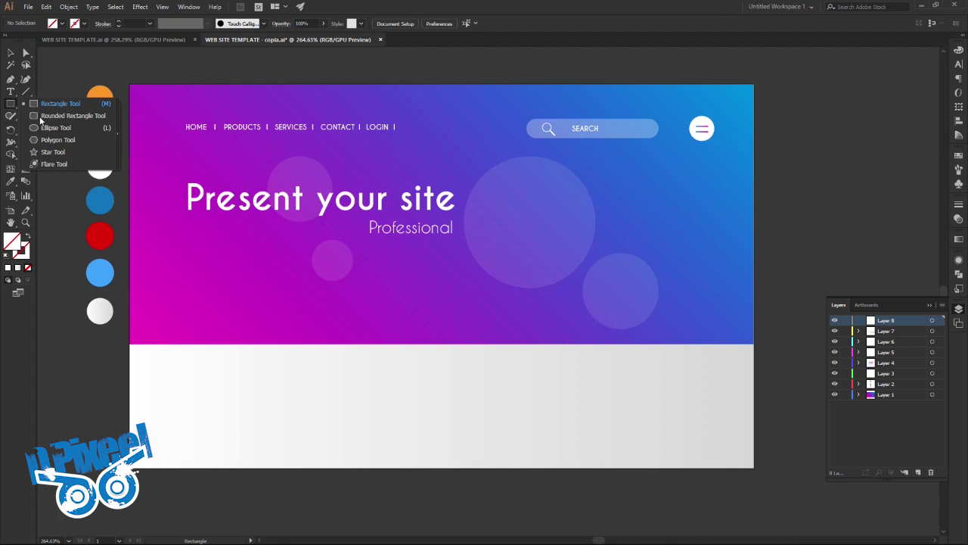
{"action": "left_click", "coordinate": [40, 116]}
{"action": "left_click_drag", "start_coordinate": [198, 253], "coordinate": [300, 285]}
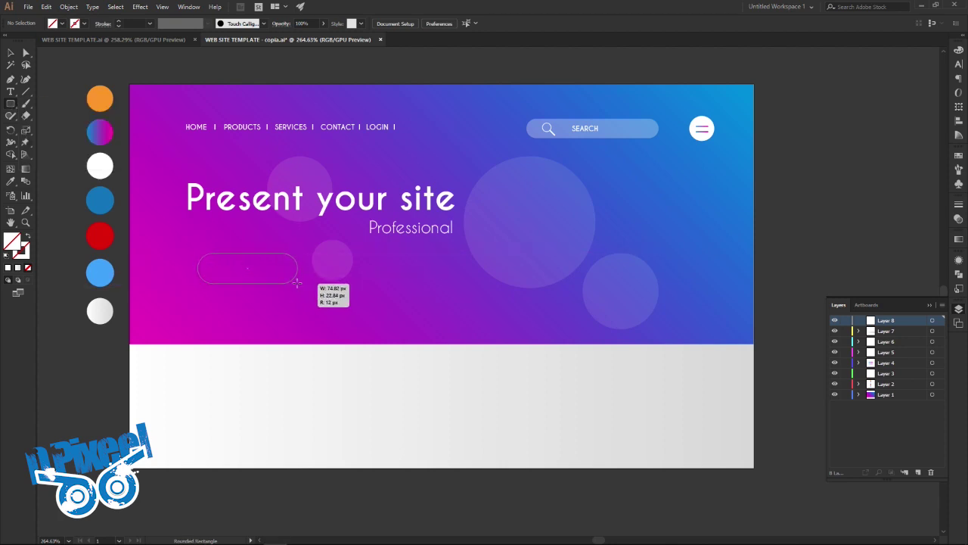
{"action": "left_click_drag", "start_coordinate": [299, 285], "coordinate": [298, 284]}
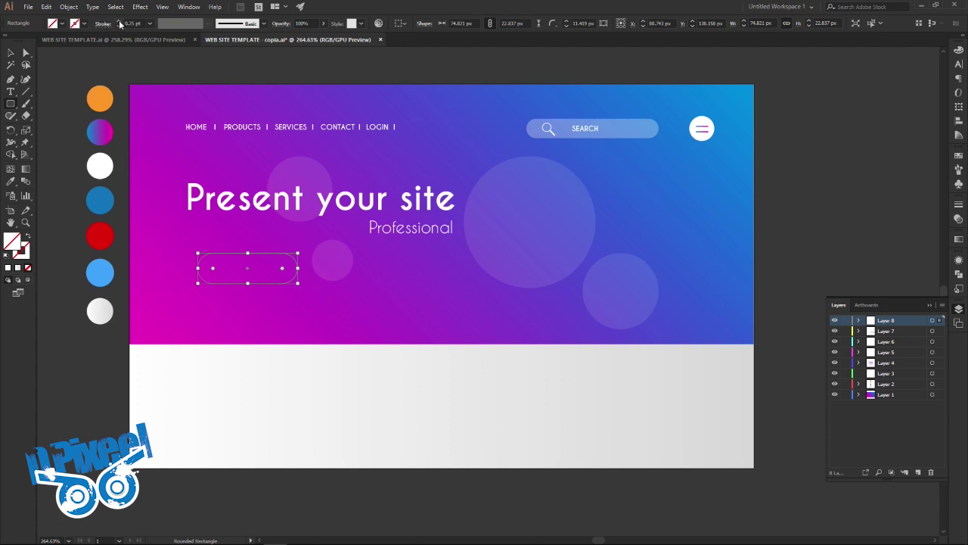
Step: Give the pill a heavier white outline
{"action": "left_click", "coordinate": [119, 23]}
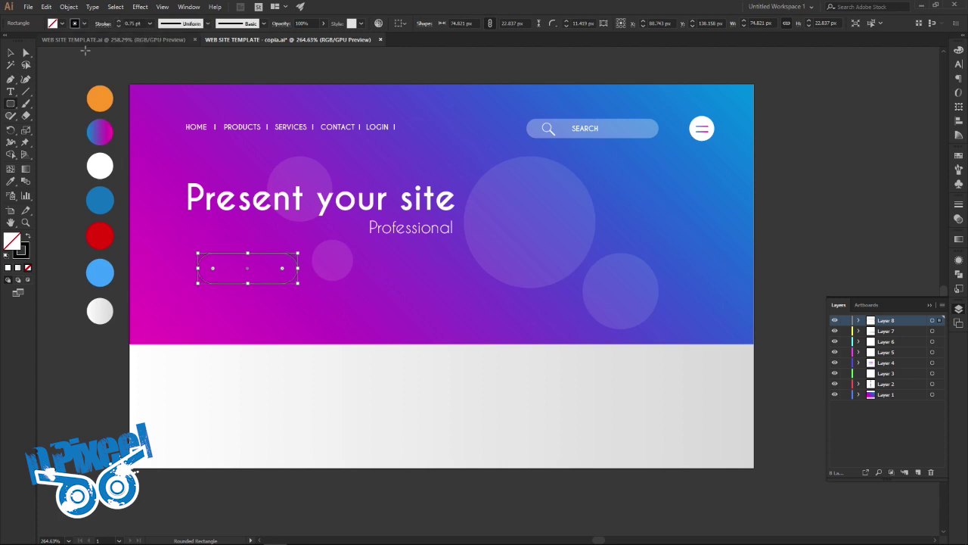
{"action": "left_click", "coordinate": [79, 26]}
{"action": "left_click", "coordinate": [21, 42]}
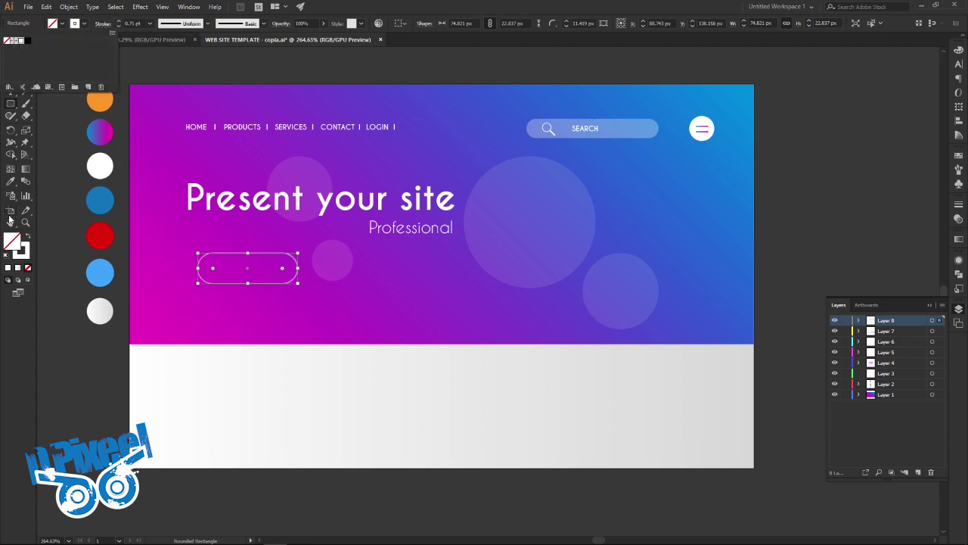
{"action": "left_click", "coordinate": [10, 52]}
{"action": "left_click", "coordinate": [112, 63]}
{"action": "left_click", "coordinate": [117, 40]}
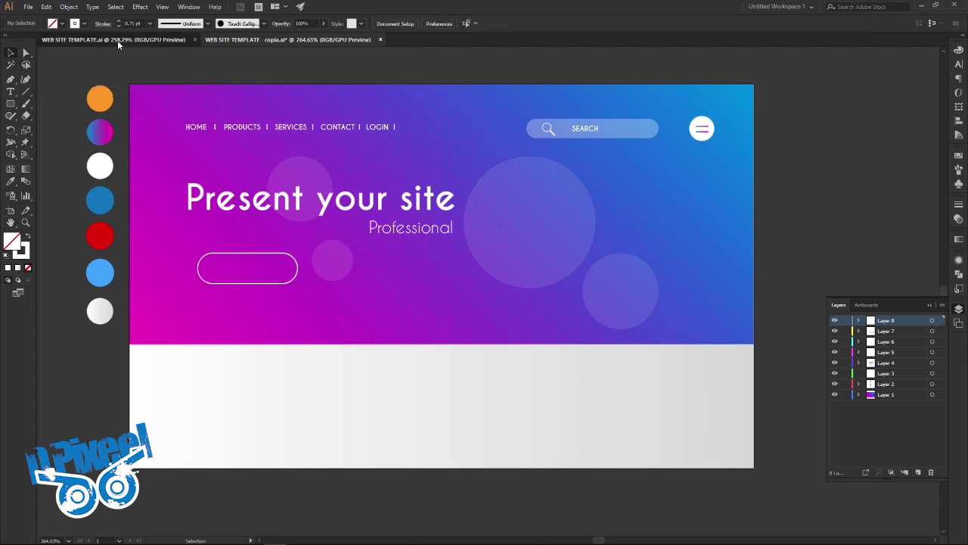
{"action": "left_click", "coordinate": [226, 41]}
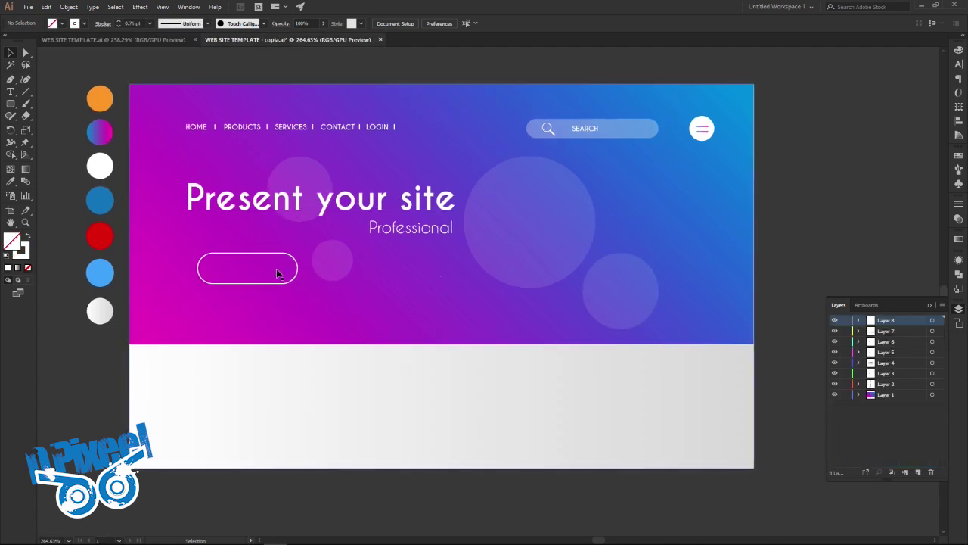
Step: Narrow the pill slightly and nudge it up and left to match the original
{"action": "left_click", "coordinate": [298, 268]}
{"action": "left_click_drag", "start_coordinate": [299, 268], "coordinate": [295, 269]}
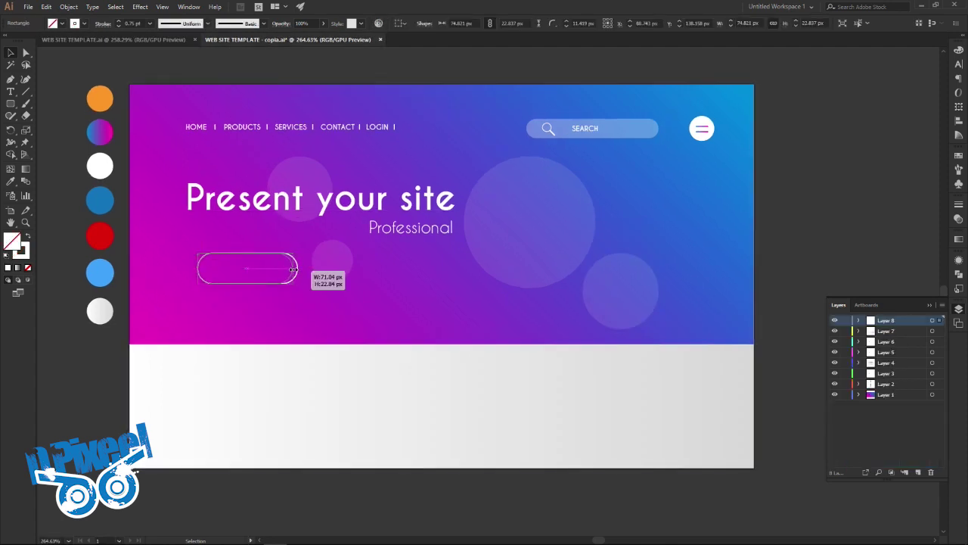
{"action": "key", "text": "Up"}
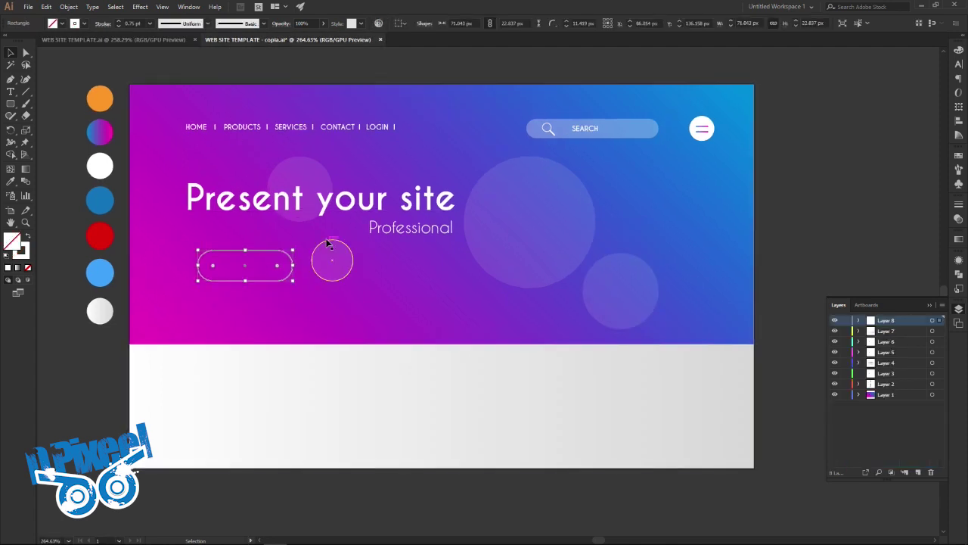
{"action": "left_click", "coordinate": [151, 74]}
{"action": "left_click", "coordinate": [142, 42]}
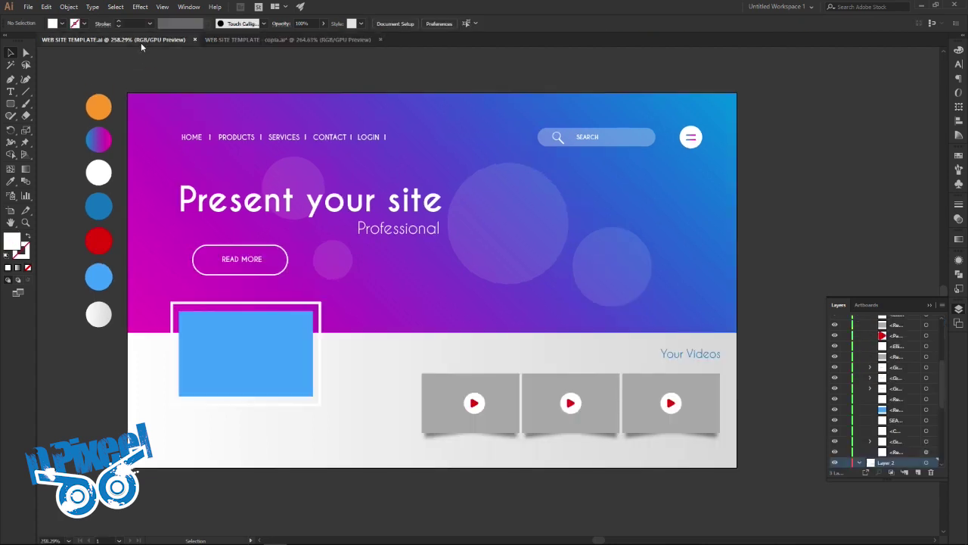
{"action": "left_click", "coordinate": [220, 40]}
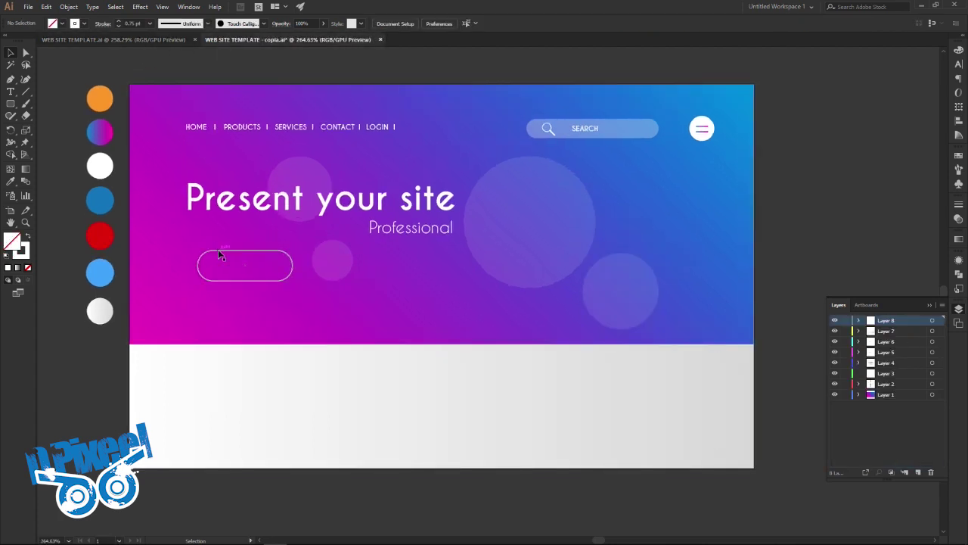
{"action": "left_click", "coordinate": [129, 42]}
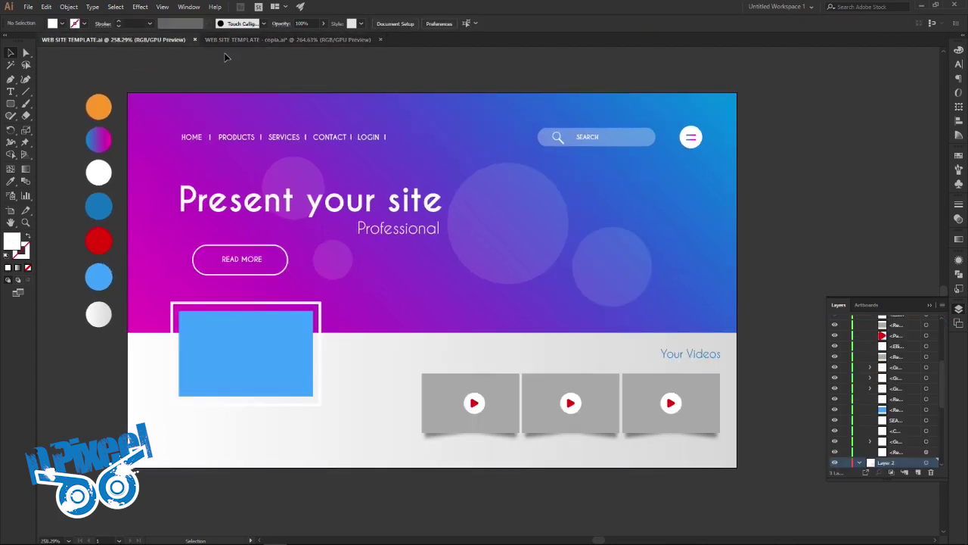
{"action": "left_click", "coordinate": [232, 40]}
{"action": "left_click", "coordinate": [267, 251]}
{"action": "key", "text": "Left"}
{"action": "key", "text": "Left"}
{"action": "key", "text": "Left"}
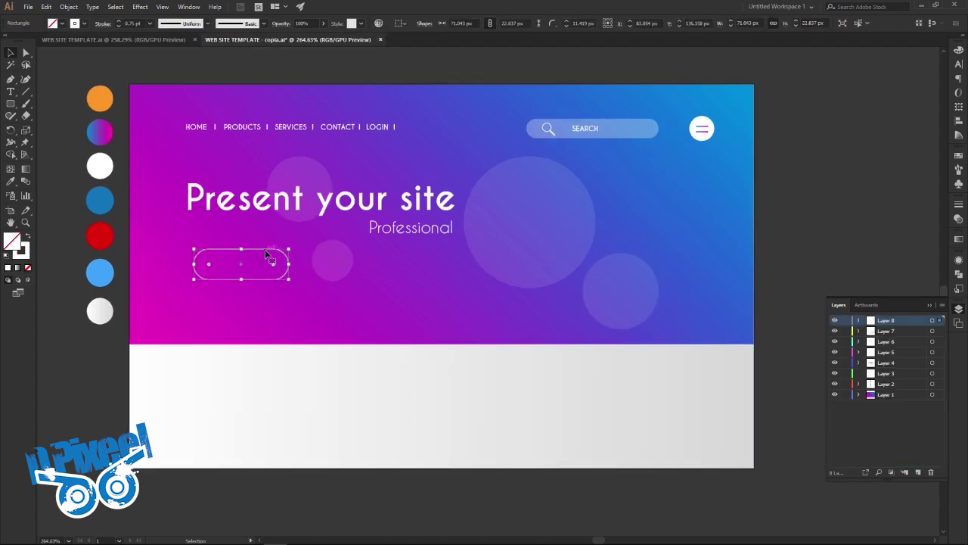
{"action": "left_click", "coordinate": [72, 220]}
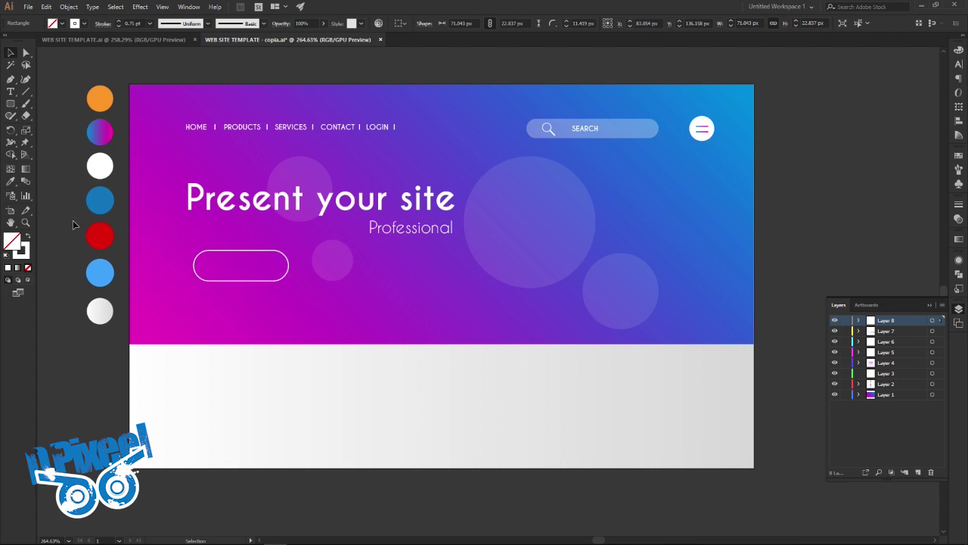
{"action": "left_click", "coordinate": [587, 132]}
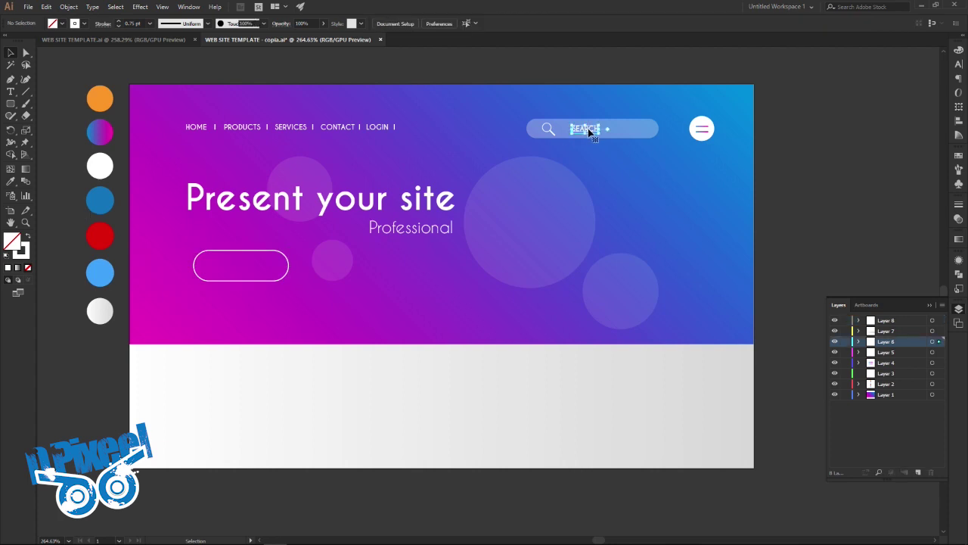
{"action": "left_click", "coordinate": [66, 7]}
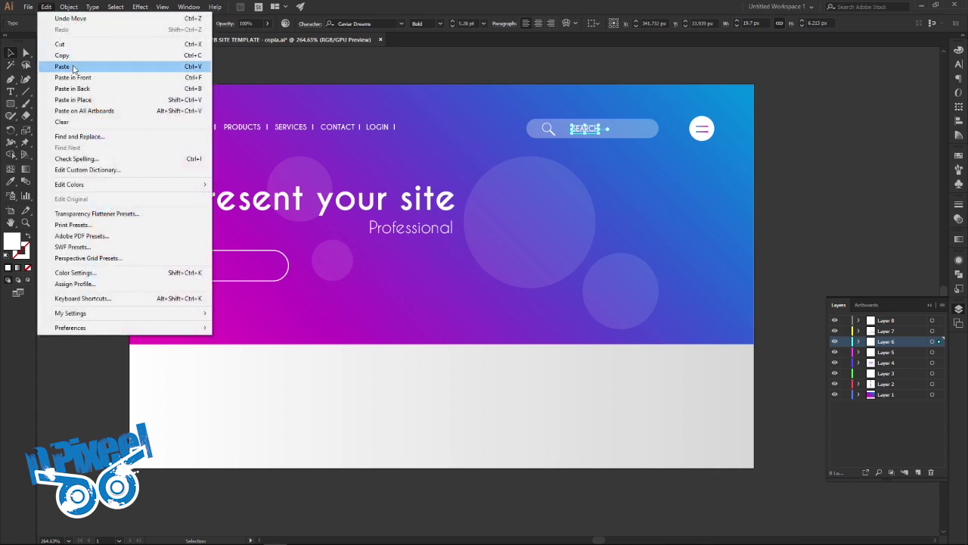
Step: Paste the SEARCH label into the pill, retype it as 'READ MORE' and nudge it left
{"action": "left_click", "coordinate": [62, 67]}
{"action": "left_click_drag", "start_coordinate": [493, 292], "coordinate": [244, 266]}
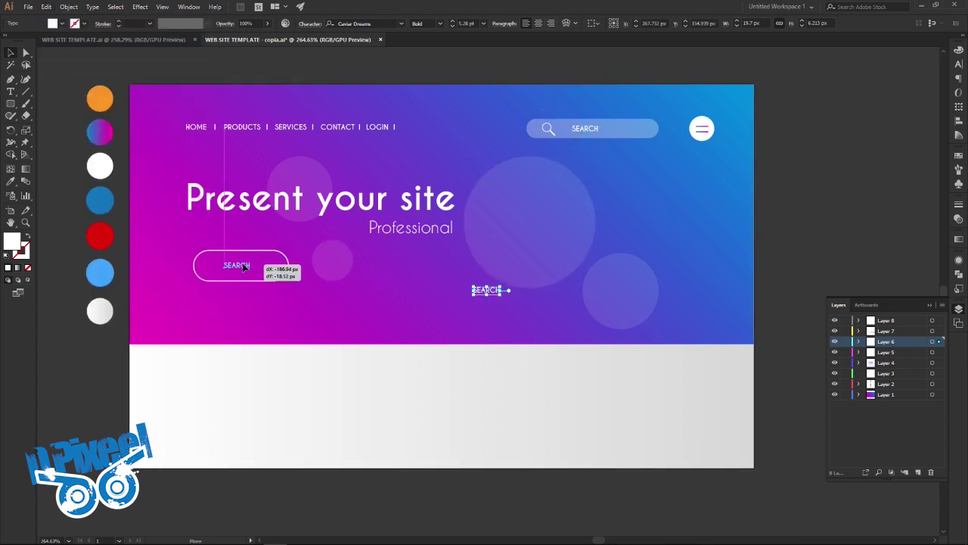
{"action": "left_click_drag", "start_coordinate": [243, 266], "coordinate": [242, 265]}
{"action": "key", "text": "t"}
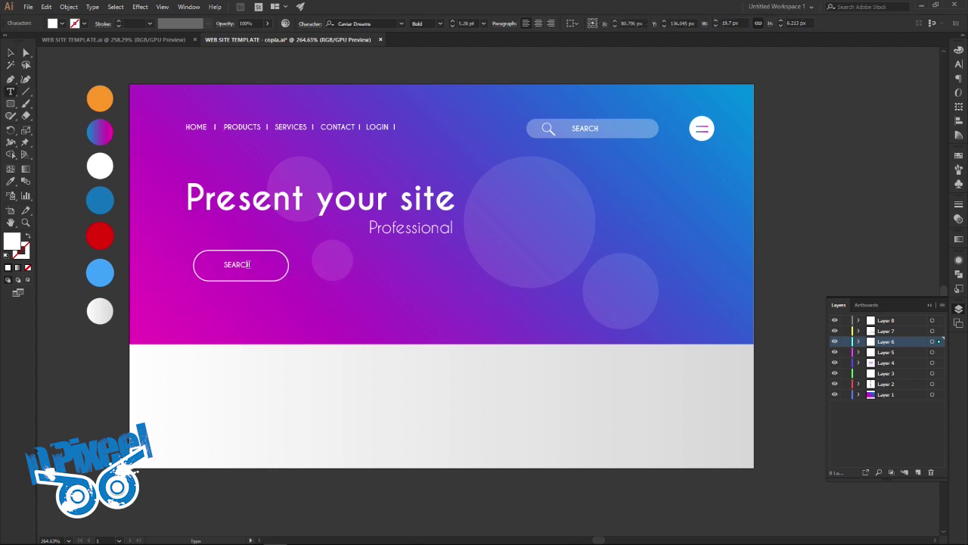
{"action": "type", "text": "REA"}
{"action": "type", "text": "D MORE"}
{"action": "left_click", "coordinate": [12, 55]}
{"action": "key", "text": "Left"}
{"action": "key", "text": "Left"}
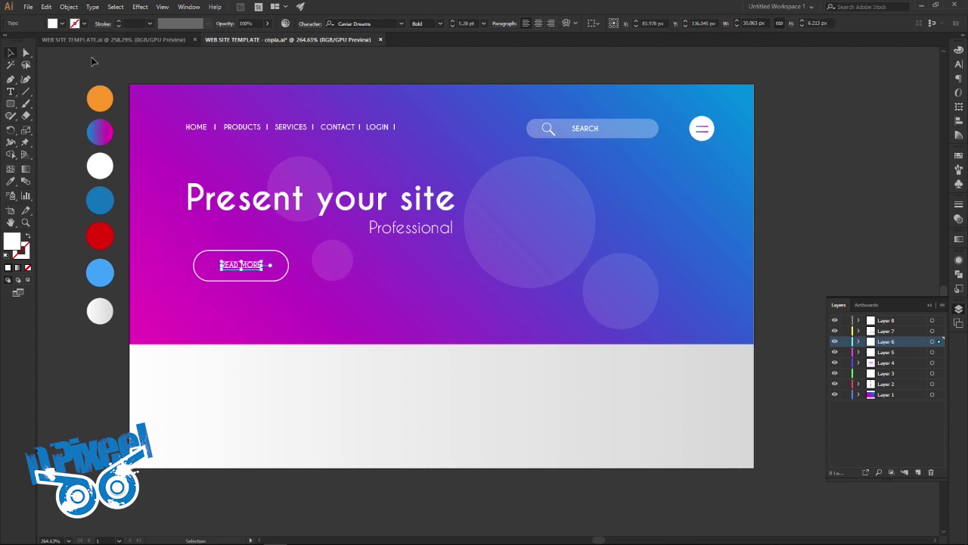
{"action": "left_click", "coordinate": [155, 54]}
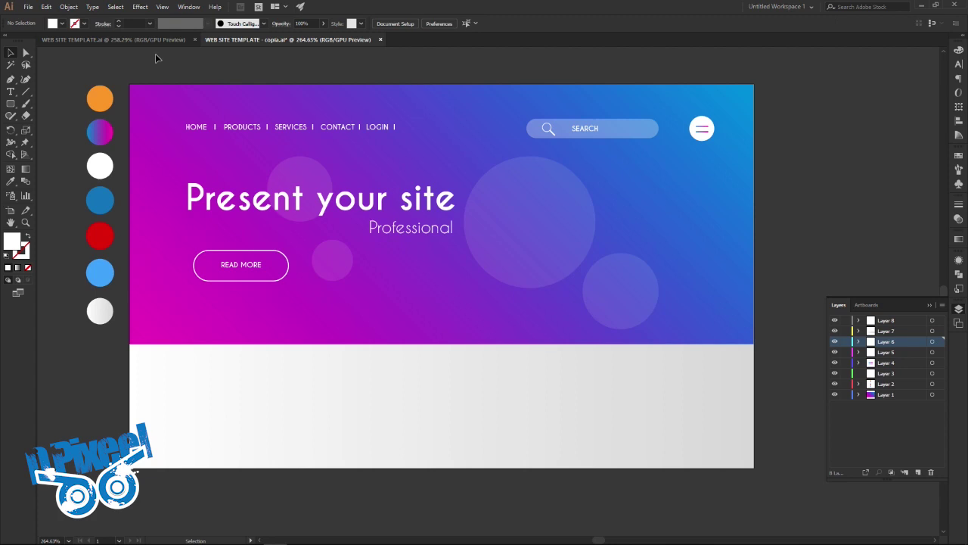
{"action": "left_click", "coordinate": [230, 265]}
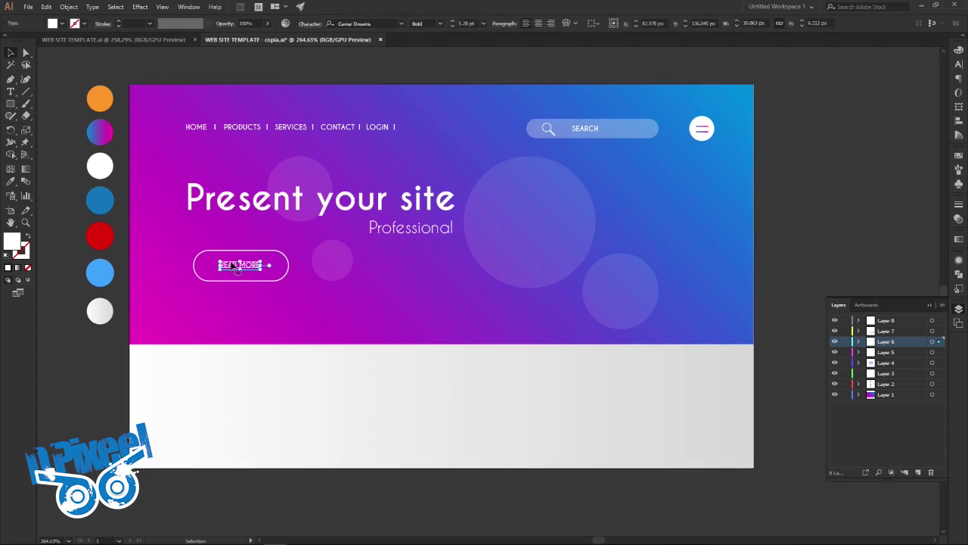
{"action": "left_click", "coordinate": [59, 209]}
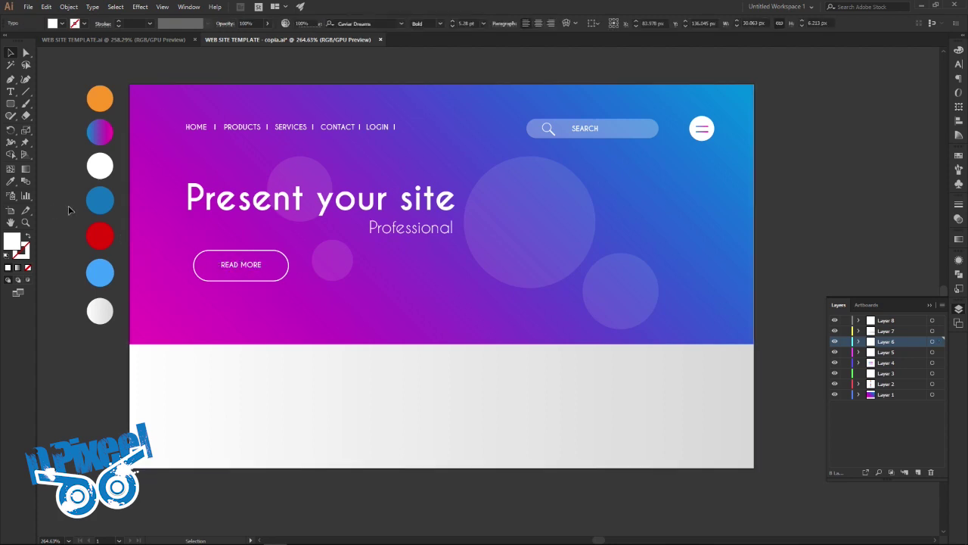
{"action": "left_click", "coordinate": [154, 39]}
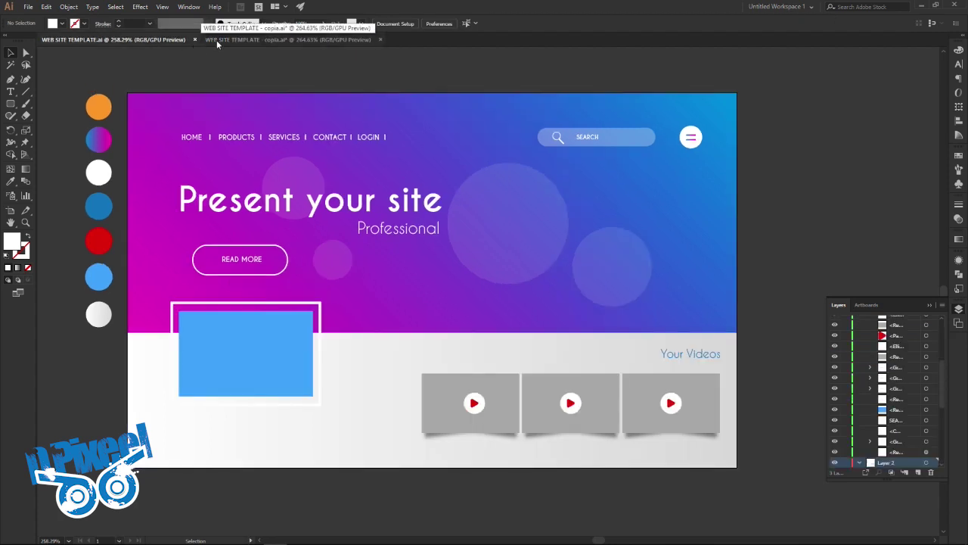
Step: Draw a light-blue rectangle straddling the header and the grey panel
{"action": "left_click", "coordinate": [216, 40]}
{"action": "left_click", "coordinate": [150, 38]}
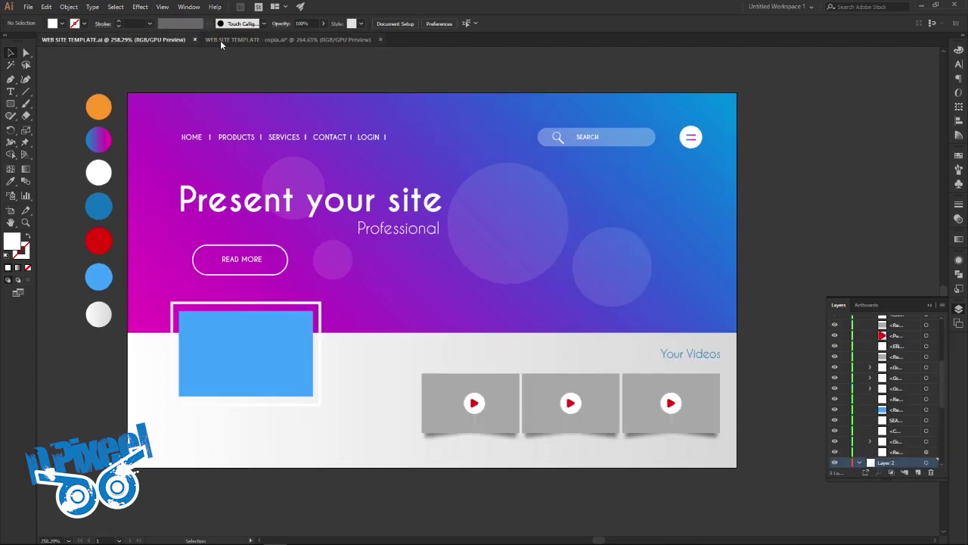
{"action": "left_click", "coordinate": [220, 40]}
{"action": "left_click", "coordinate": [151, 39]}
{"action": "left_click", "coordinate": [287, 40]}
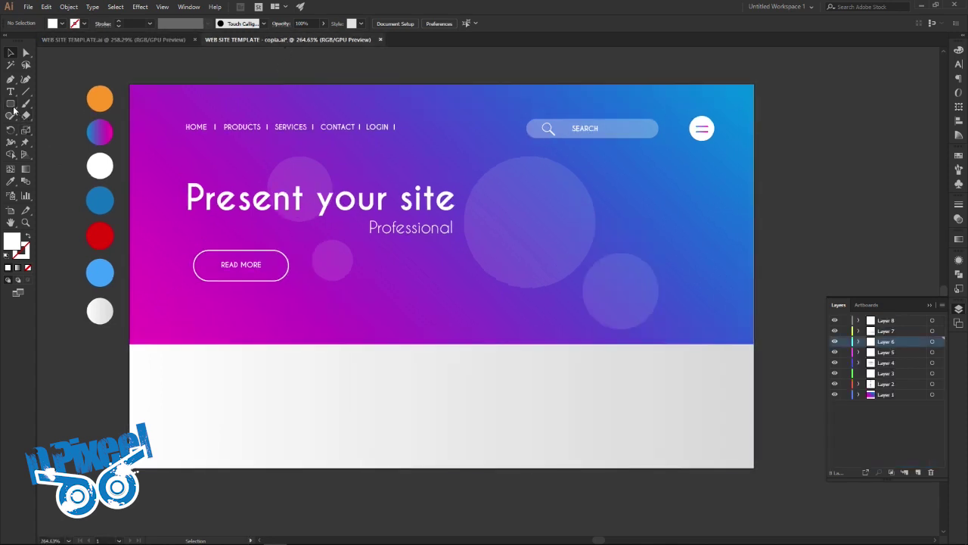
{"action": "left_click", "coordinate": [11, 182]}
{"action": "left_click", "coordinate": [100, 271]}
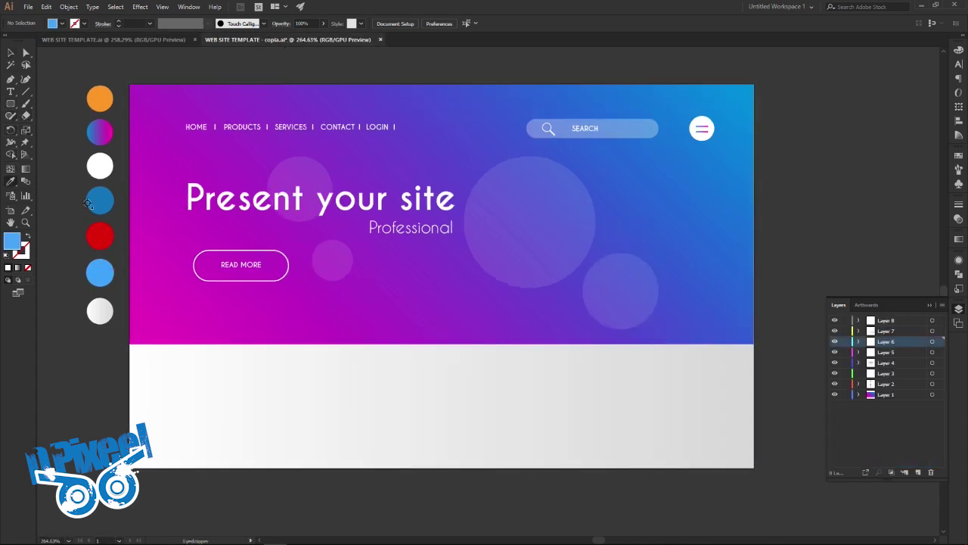
{"action": "key", "text": "v"}
{"action": "left_click_drag", "start_coordinate": [10, 103], "coordinate": [48, 106]}
{"action": "left_click_drag", "start_coordinate": [174, 316], "coordinate": [325, 397]}
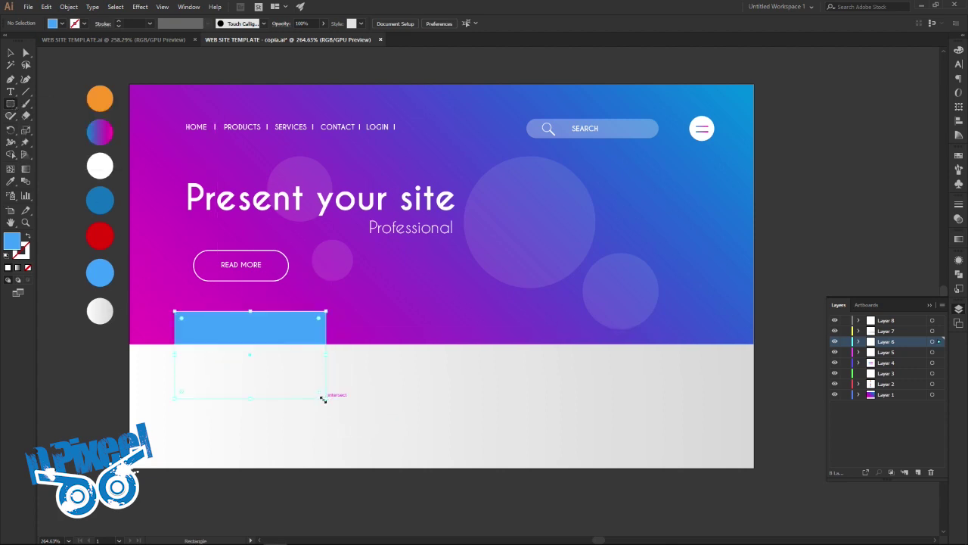
{"action": "key", "text": "v"}
Step: Bring the blue rectangle to front and move it onto a new topmost Layer 9
{"action": "right_click", "coordinate": [285, 345]}
{"action": "mouse_move", "coordinate": [313, 490]}
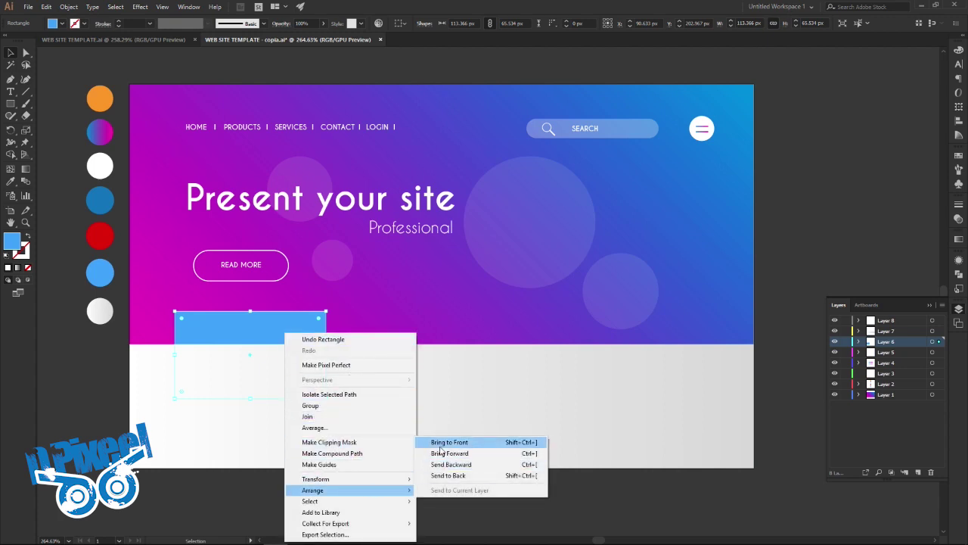
{"action": "left_click", "coordinate": [446, 453]}
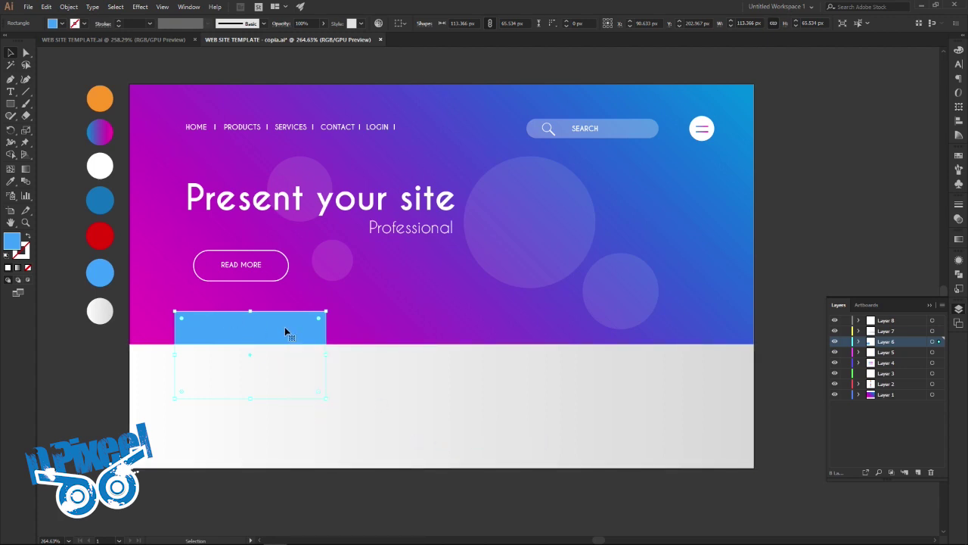
{"action": "left_click", "coordinate": [918, 471]}
{"action": "left_click", "coordinate": [69, 7]}
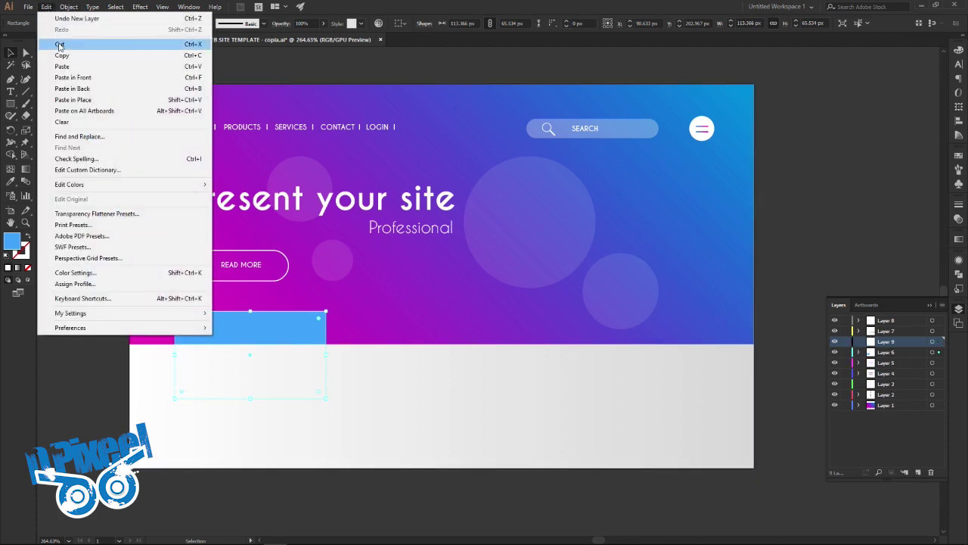
{"action": "left_click", "coordinate": [59, 36]}
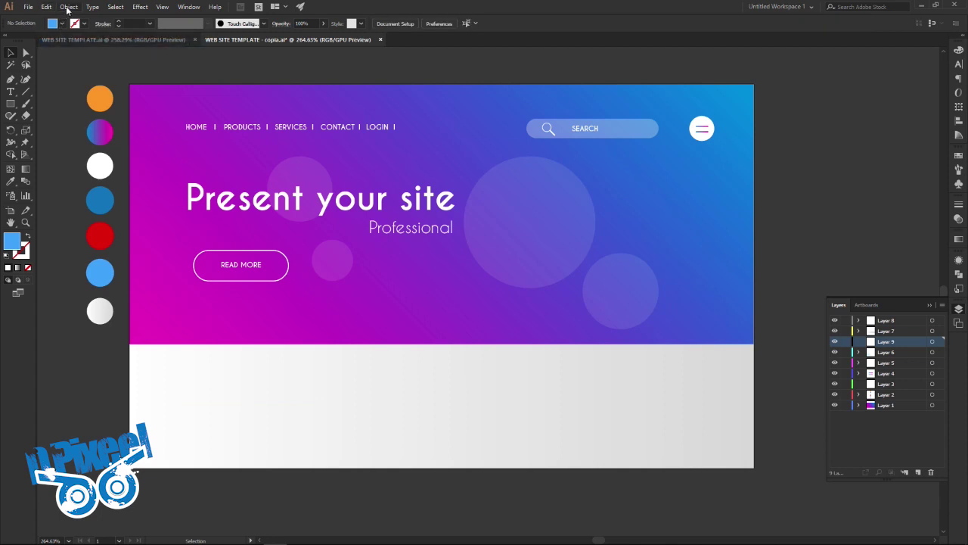
{"action": "left_click_drag", "start_coordinate": [878, 343], "coordinate": [879, 317]}
{"action": "left_click", "coordinate": [70, 7]}
{"action": "left_click", "coordinate": [72, 77]}
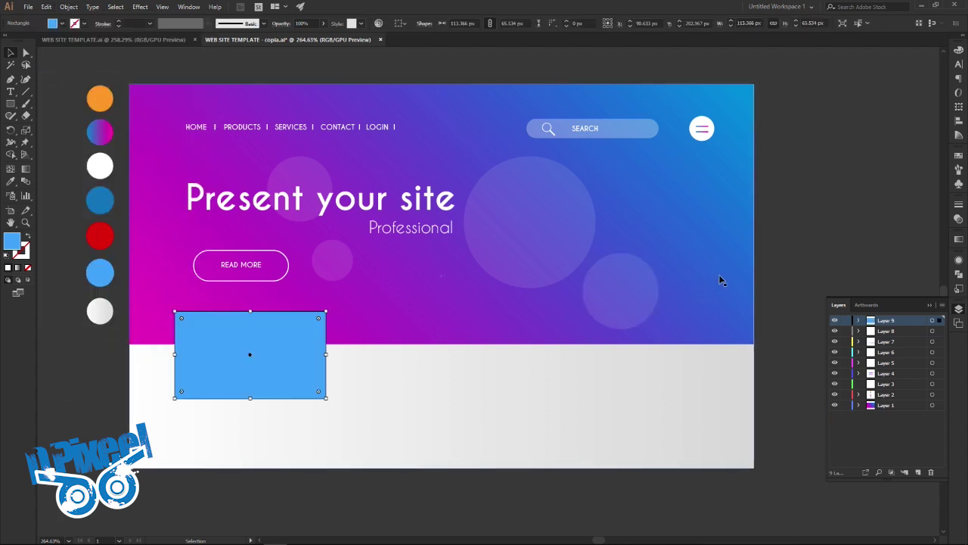
{"action": "left_click", "coordinate": [762, 259]}
{"action": "left_click", "coordinate": [160, 39]}
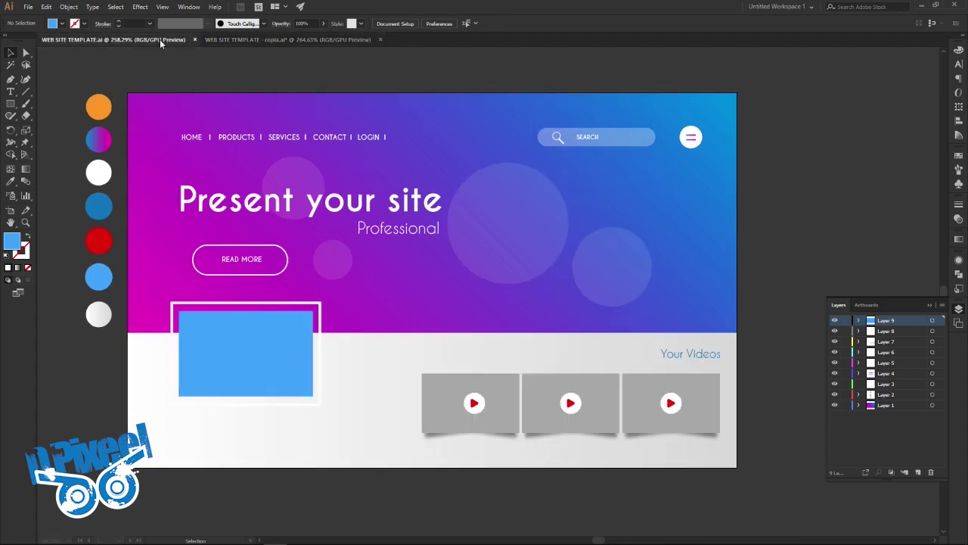
Step: Narrow the blue rectangle slightly and nudge it down, checking the original template for reference
{"action": "left_click", "coordinate": [250, 40]}
{"action": "left_click", "coordinate": [250, 353]}
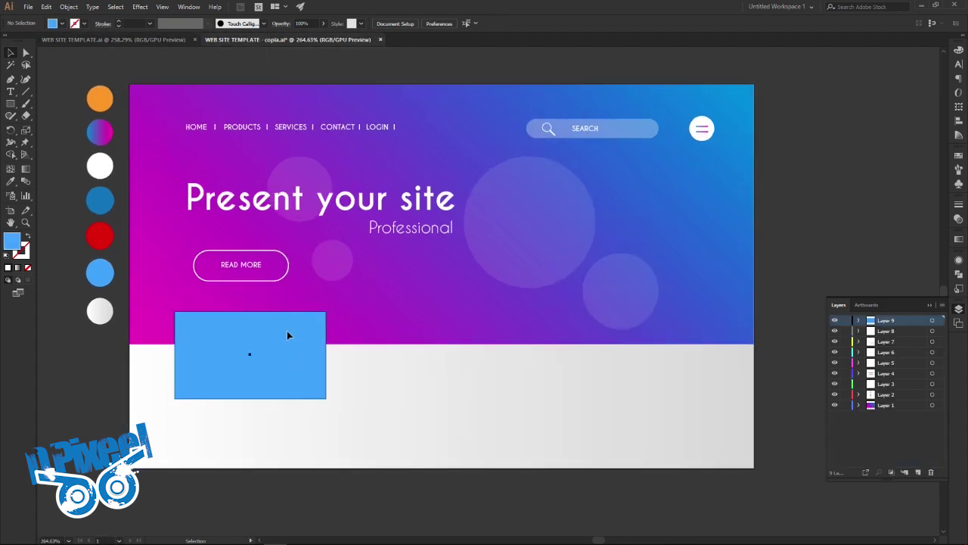
{"action": "left_click_drag", "start_coordinate": [326, 354], "coordinate": [323, 354]}
{"action": "key", "text": "Down"}
{"action": "key", "text": "Down"}
{"action": "key", "text": "Down"}
{"action": "key", "text": "Down"}
{"action": "key", "text": "Down"}
{"action": "key", "text": "Down"}
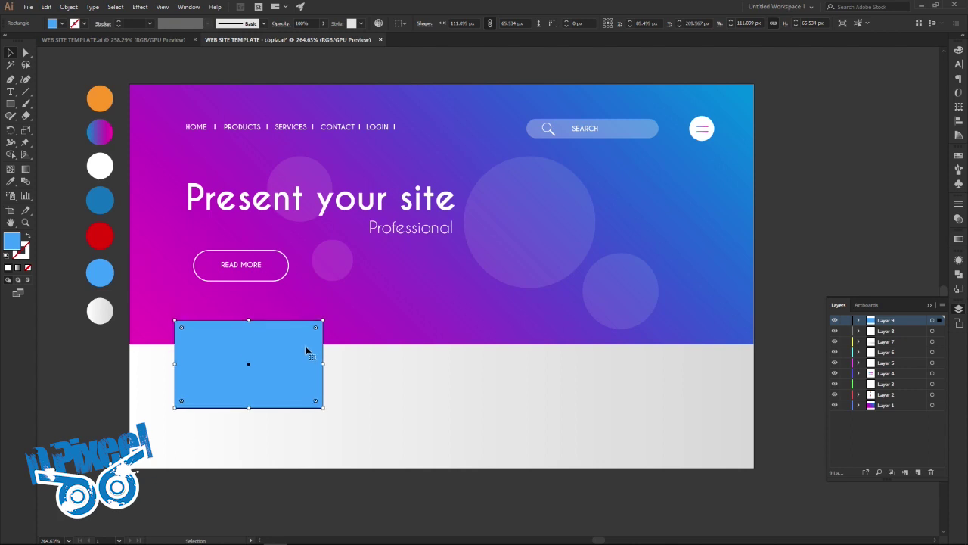
{"action": "left_click", "coordinate": [55, 40]}
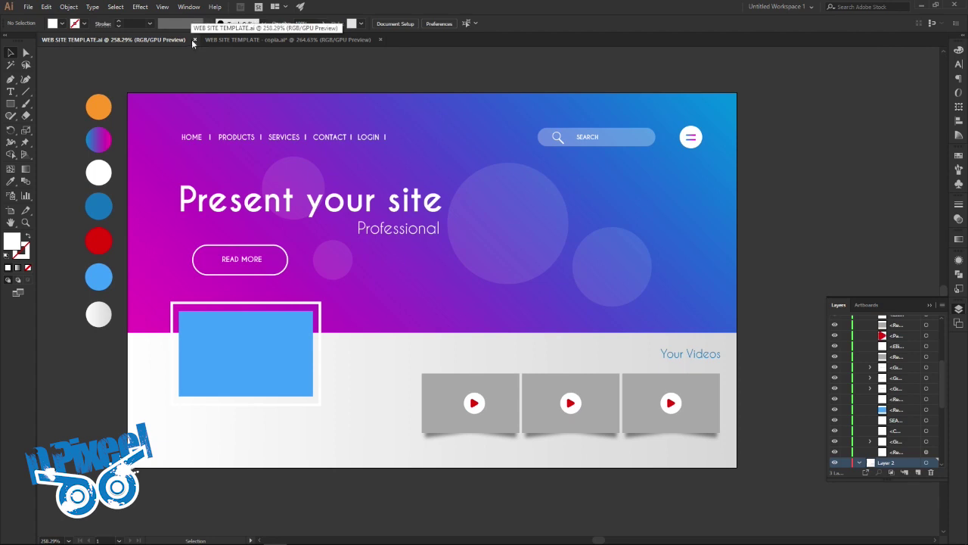
{"action": "left_click", "coordinate": [214, 38]}
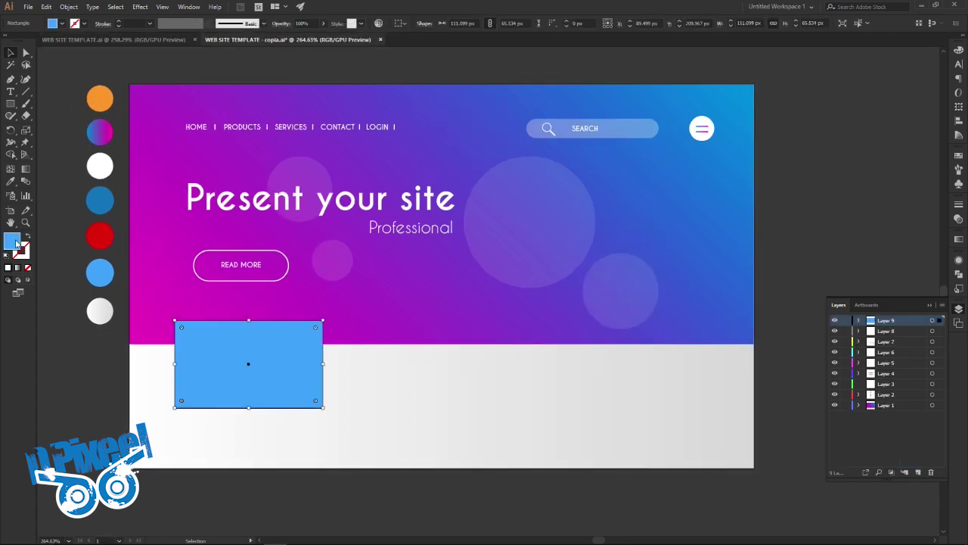
Step: Paste a copy of the blue rectangle in front and enlarge it to about 127.9 × 75.4 px
{"action": "left_click", "coordinate": [46, 7]}
{"action": "left_click", "coordinate": [64, 57]}
{"action": "left_click", "coordinate": [49, 9]}
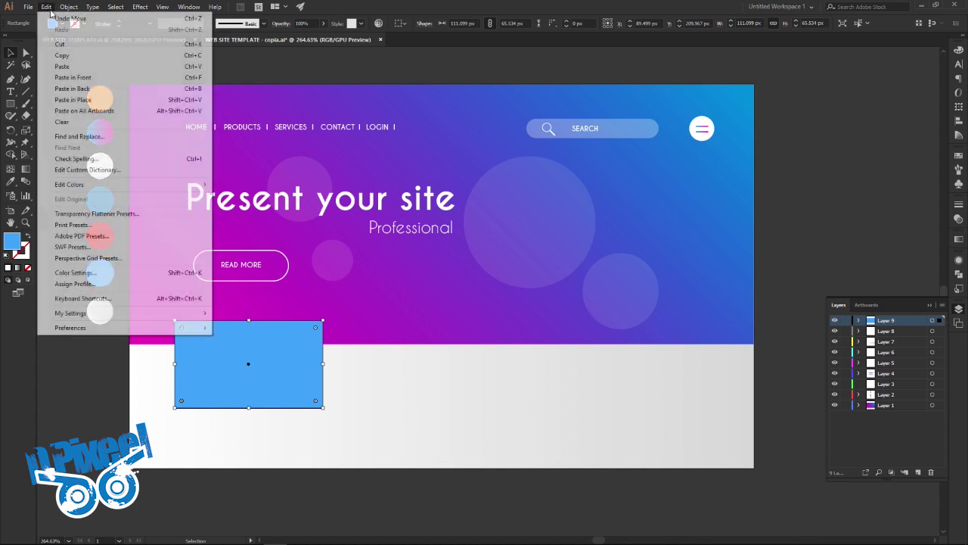
{"action": "left_click", "coordinate": [73, 77]}
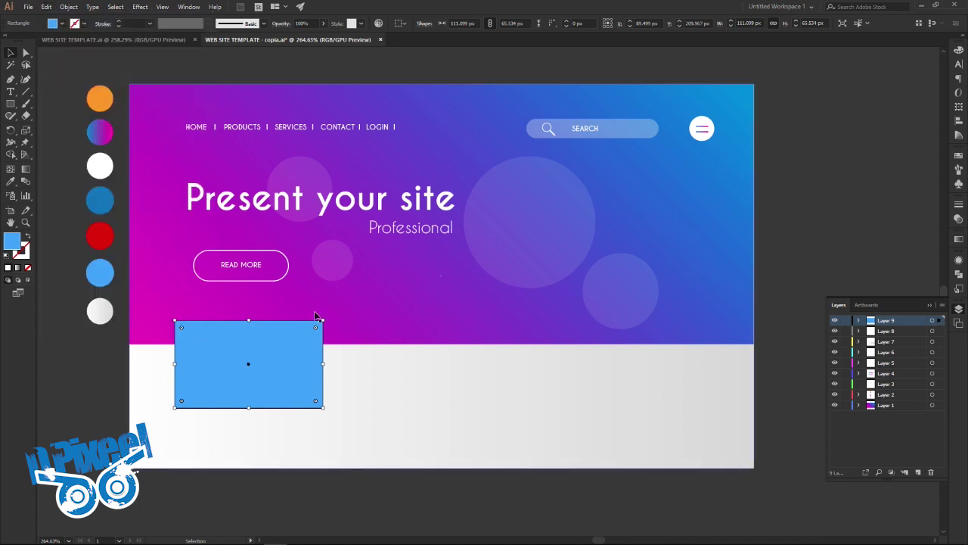
{"action": "left_click_drag", "start_coordinate": [324, 320], "coordinate": [338, 311]}
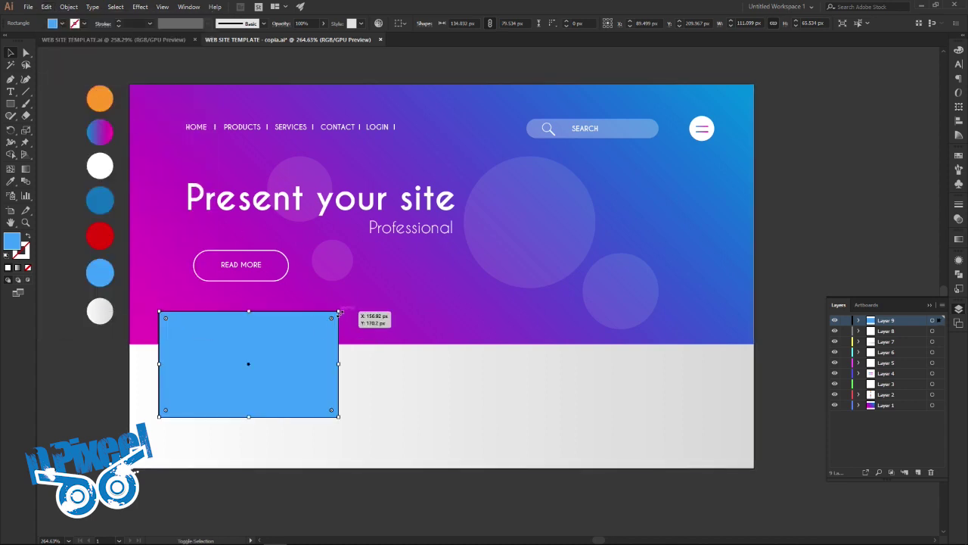
{"action": "left_click_drag", "start_coordinate": [340, 311], "coordinate": [335, 313]}
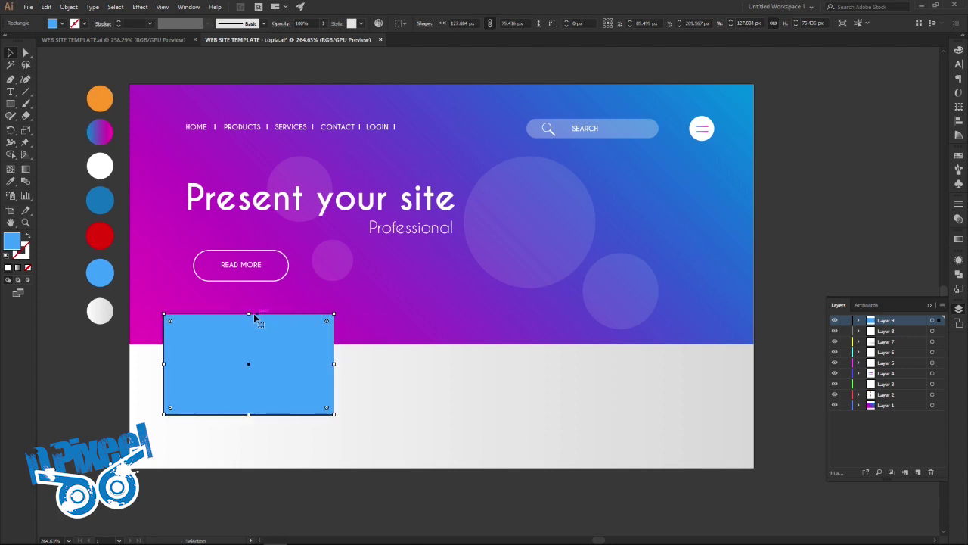
Step: Remove the copy's fill and give it a white outline stroke, comparing against the template
{"action": "left_click", "coordinate": [28, 268]}
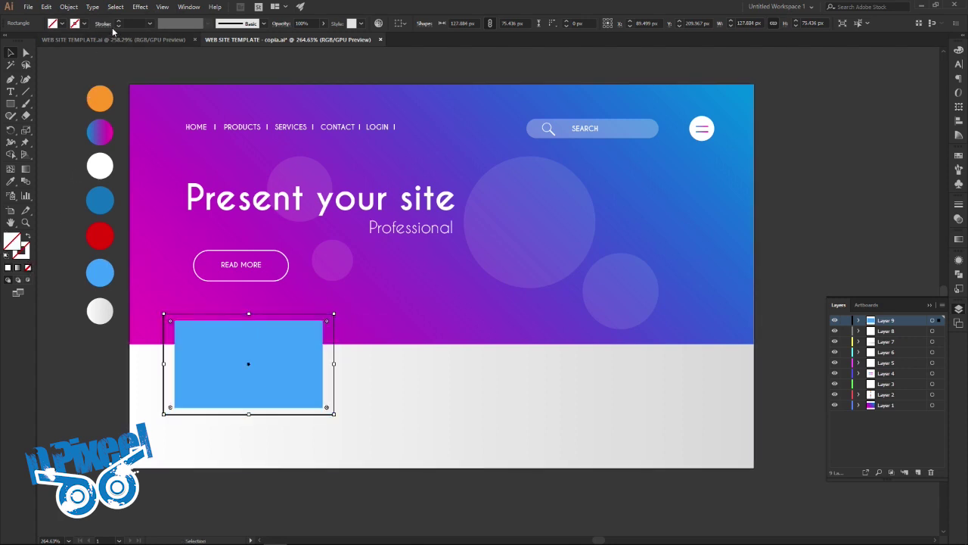
{"action": "left_click", "coordinate": [117, 21]}
{"action": "left_click", "coordinate": [118, 21]}
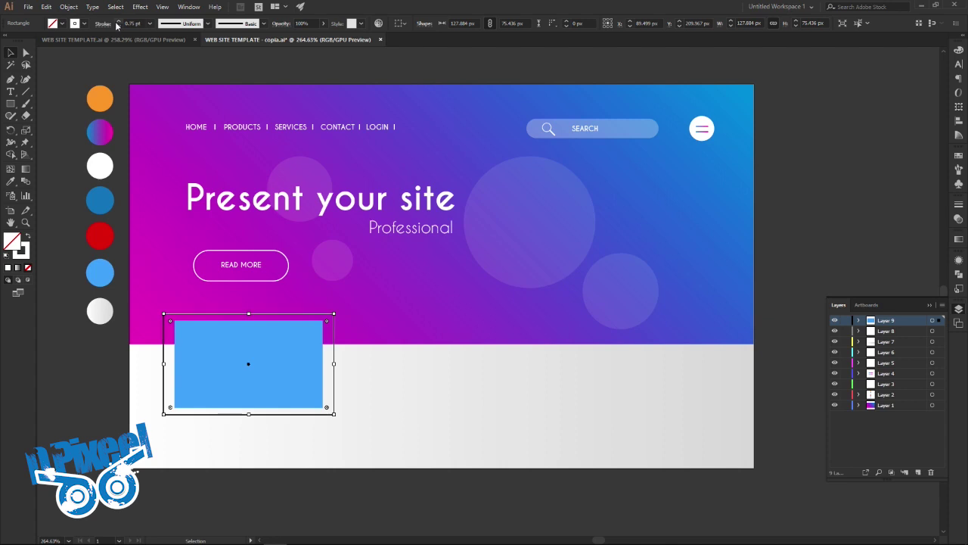
{"action": "left_click", "coordinate": [117, 22]}
{"action": "left_click", "coordinate": [62, 113]}
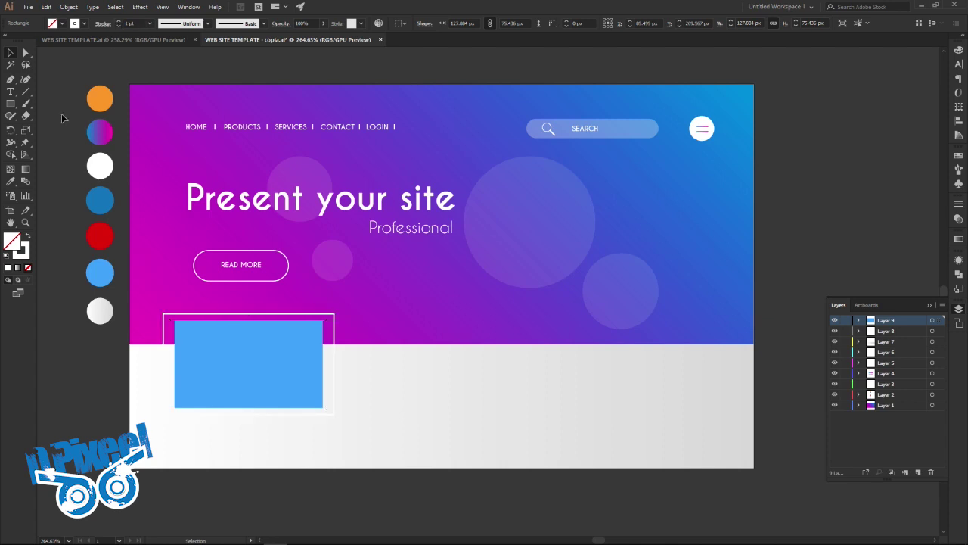
{"action": "left_click", "coordinate": [120, 40]}
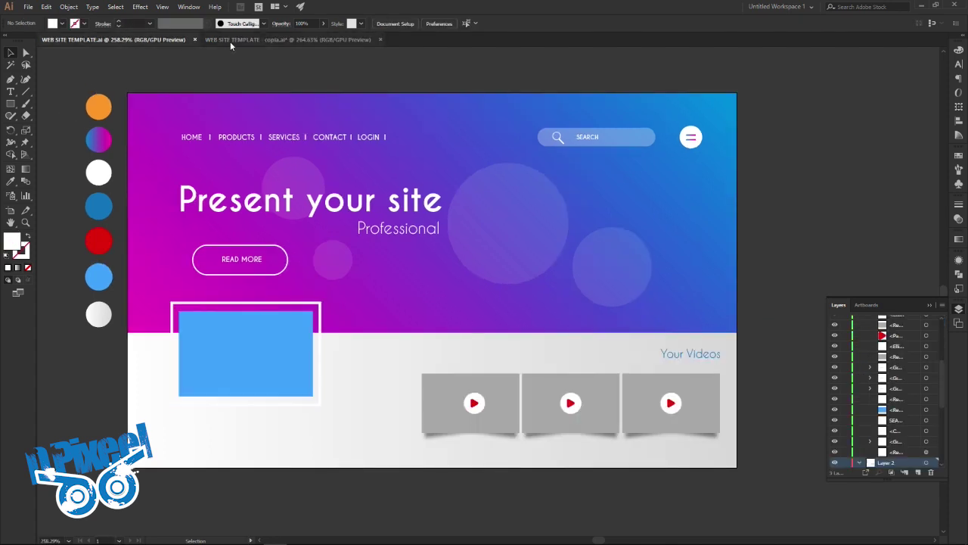
{"action": "left_click", "coordinate": [230, 40]}
Step: Set the frame's stroke to 2 pt and fine-tune its top, bottom, left and right edges
{"action": "left_click", "coordinate": [281, 318]}
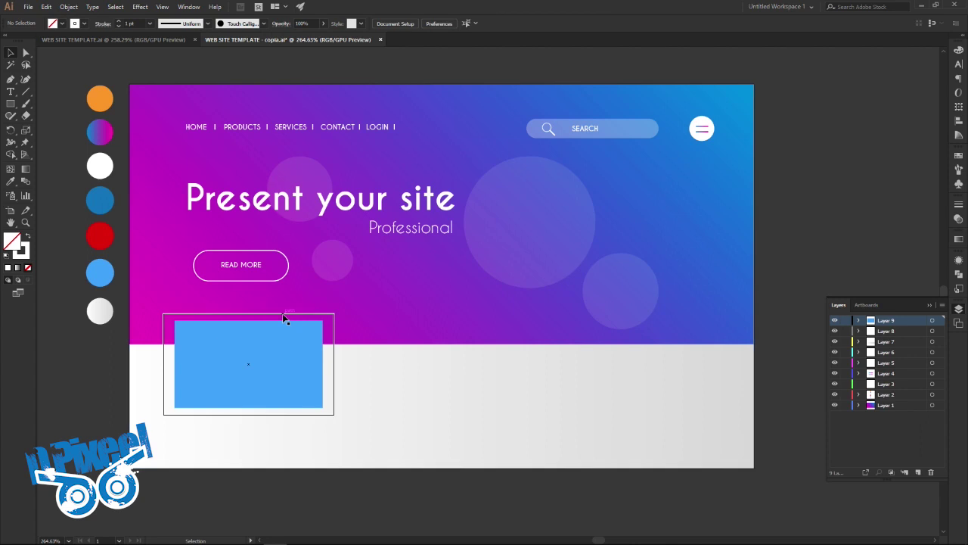
{"action": "left_click", "coordinate": [119, 22]}
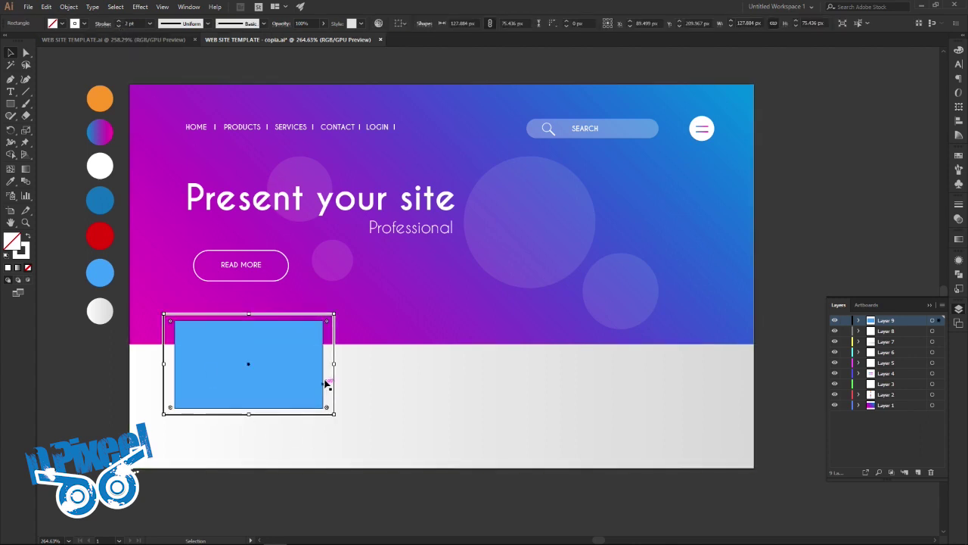
{"action": "key", "text": "Down"}
{"action": "left_click_drag", "start_coordinate": [249, 313], "coordinate": [249, 310]}
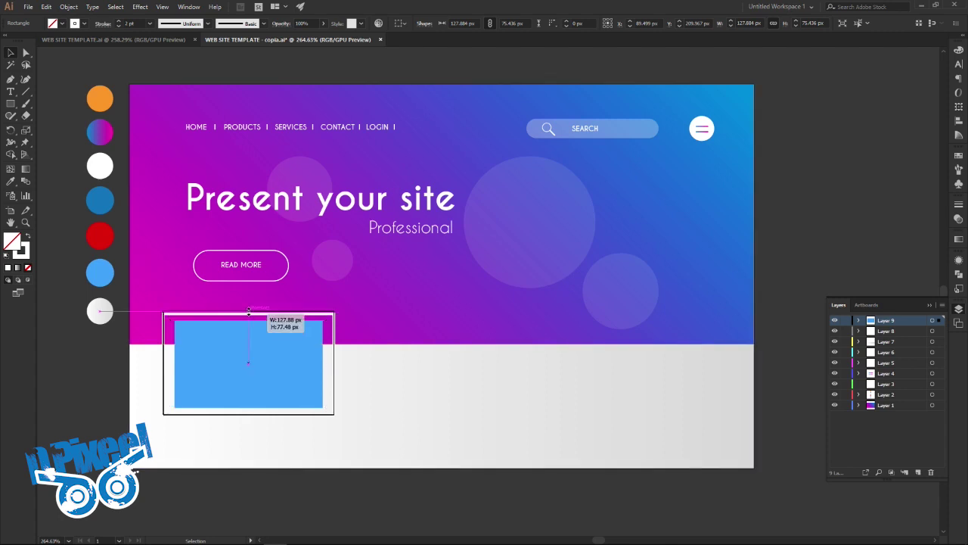
{"action": "left_click_drag", "start_coordinate": [250, 414], "coordinate": [250, 416]}
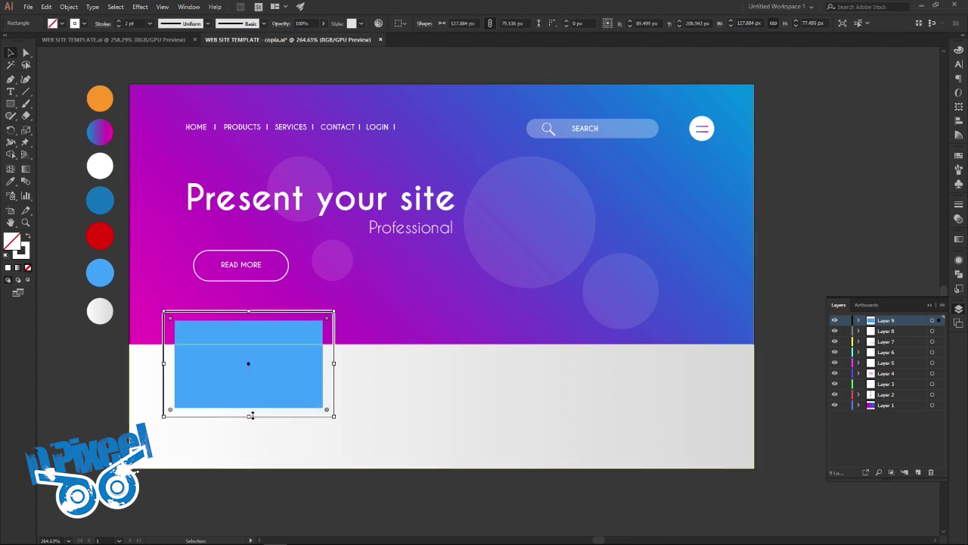
{"action": "left_click_drag", "start_coordinate": [334, 364], "coordinate": [332, 364]}
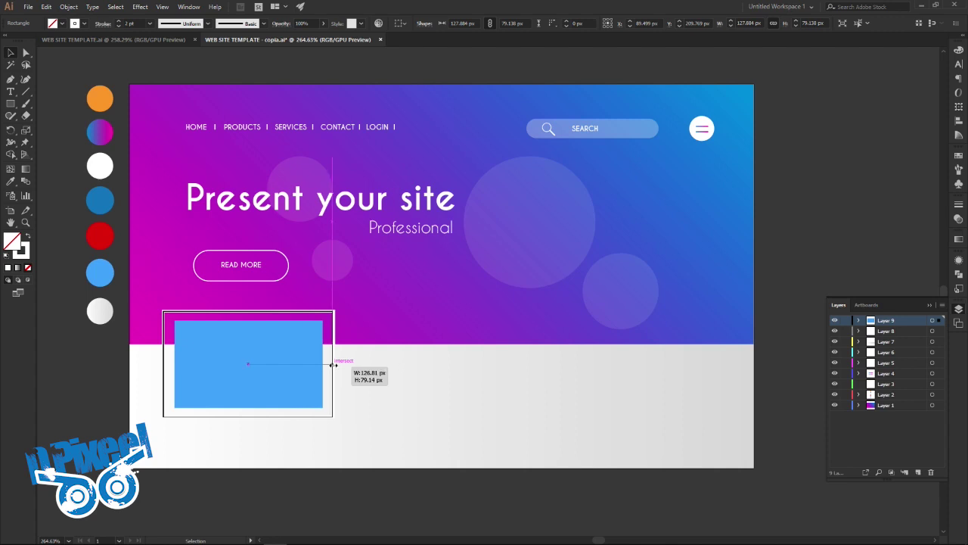
{"action": "left_click_drag", "start_coordinate": [166, 364], "coordinate": [169, 364]}
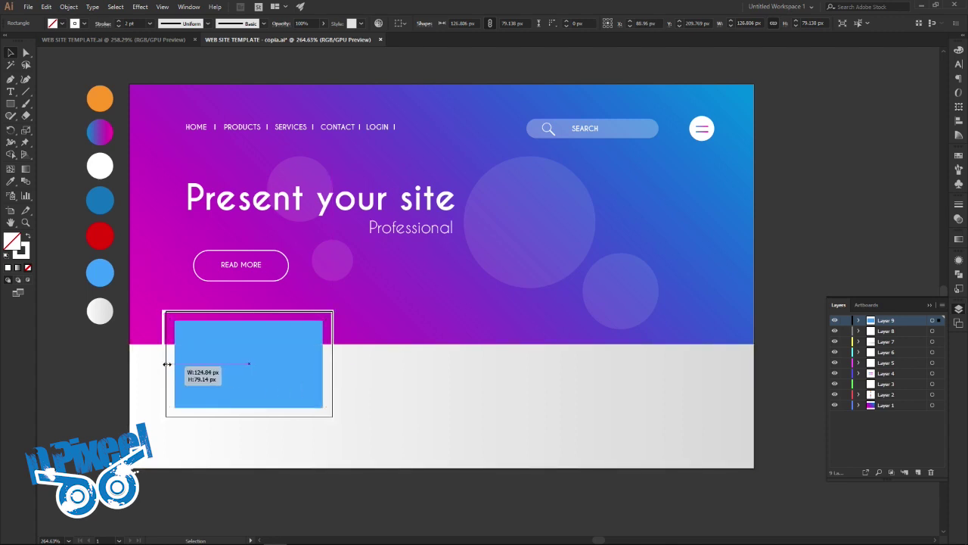
{"action": "left_click", "coordinate": [100, 363]}
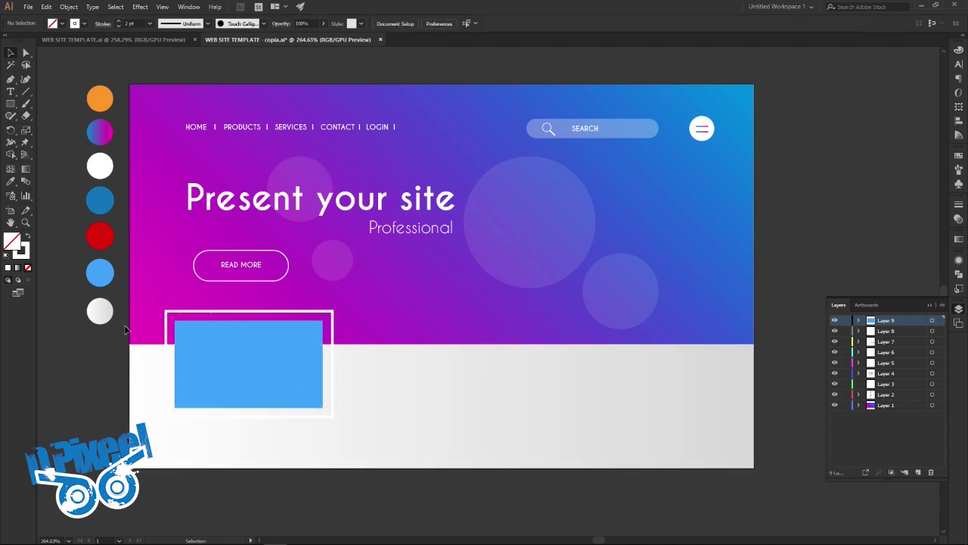
Step: Resize the blue box to fit inside the white frame, then view the WEB SITE TEMPLATE.ai original
{"action": "left_click", "coordinate": [151, 39]}
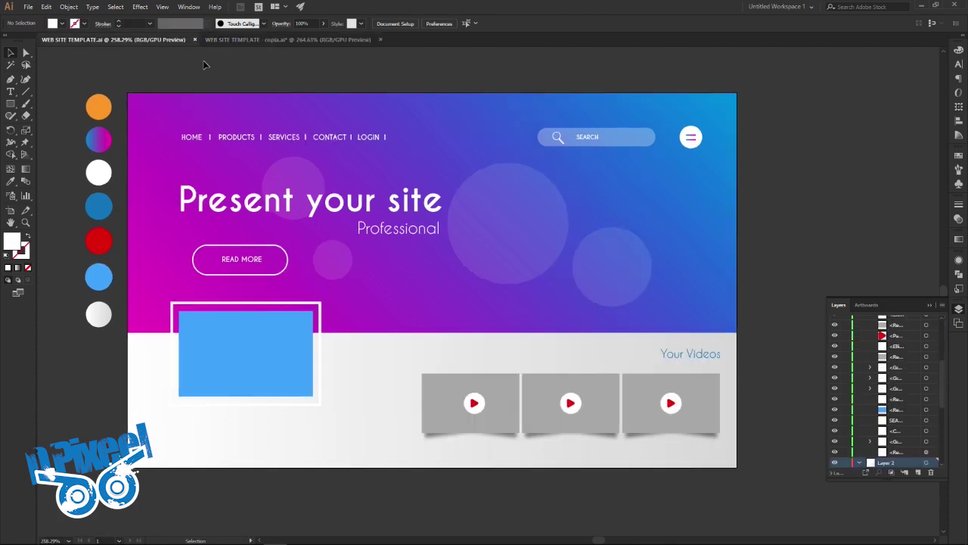
{"action": "left_click", "coordinate": [260, 39]}
{"action": "left_click", "coordinate": [299, 341]}
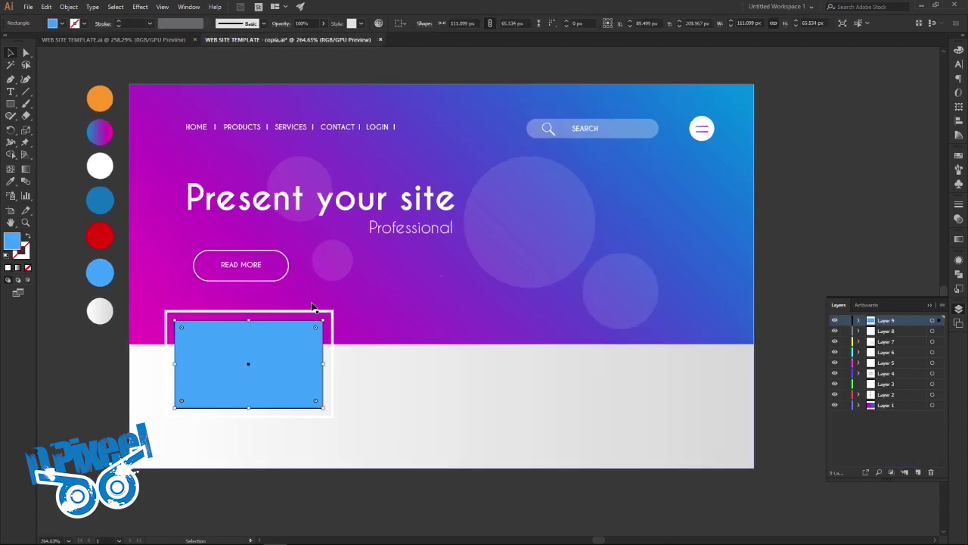
{"action": "left_click_drag", "start_coordinate": [312, 313], "coordinate": [327, 314]}
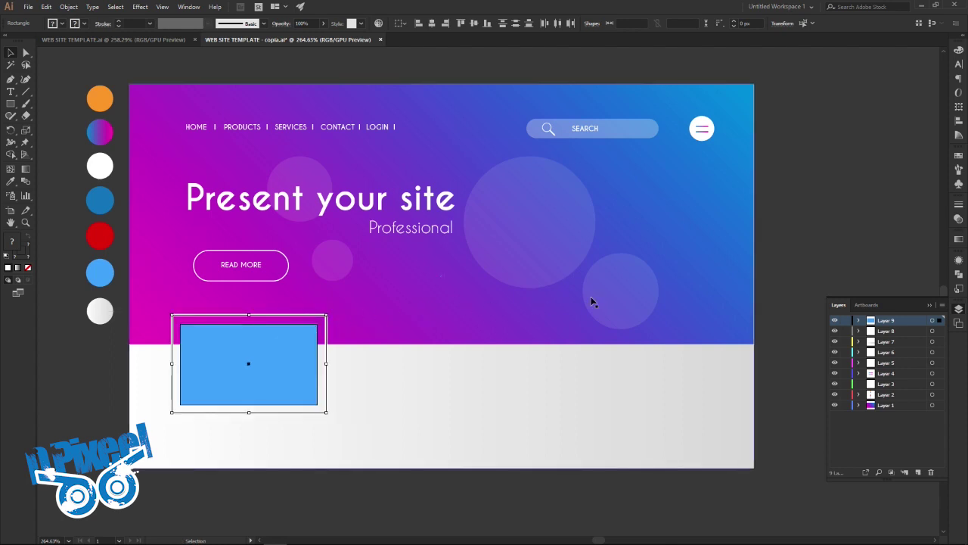
{"action": "left_click", "coordinate": [801, 266]}
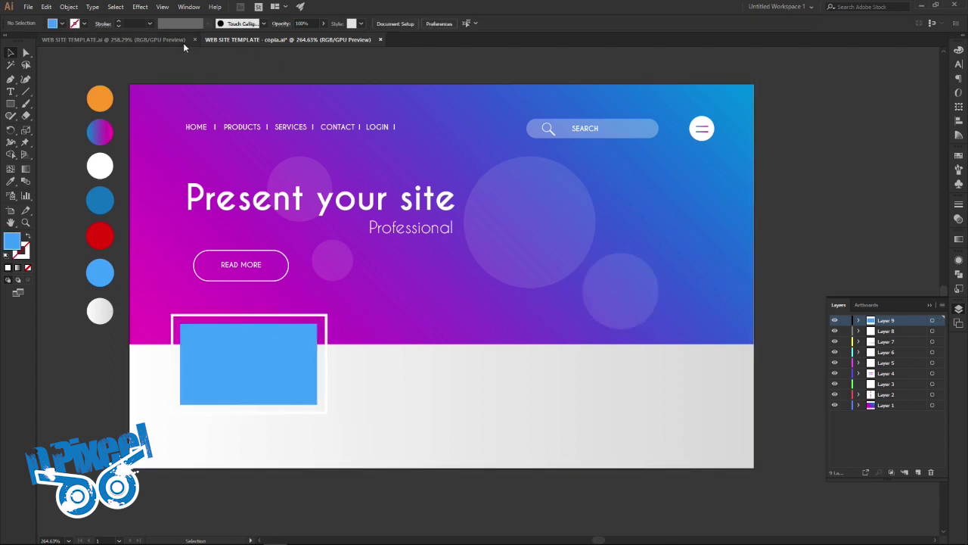
{"action": "left_click", "coordinate": [177, 41]}
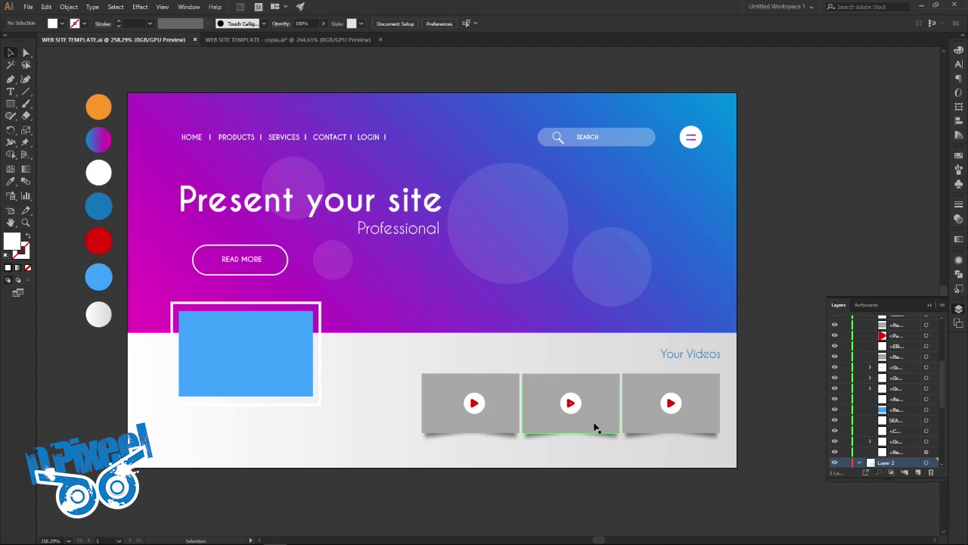
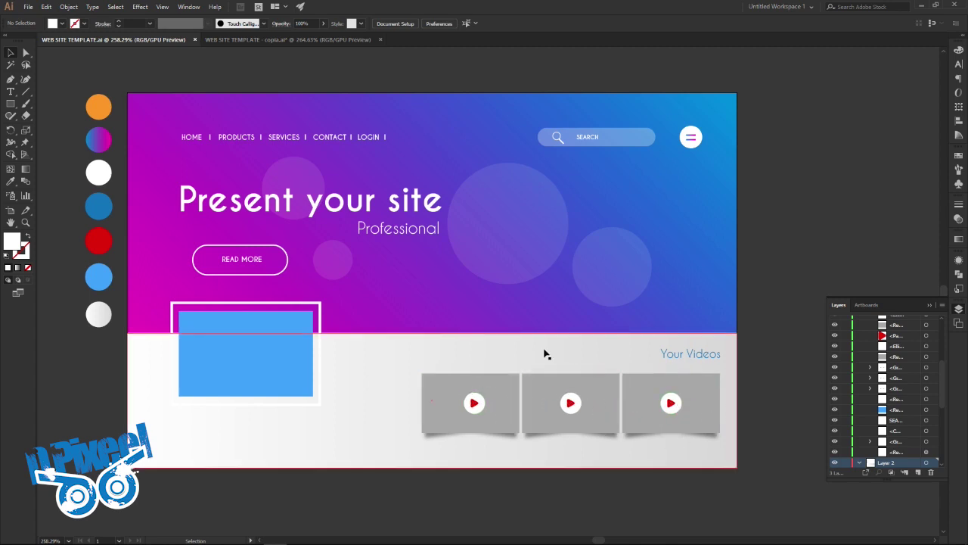
Step: In the template copy, draw a grey rectangle in the white area below the hero
{"action": "left_click", "coordinate": [275, 38]}
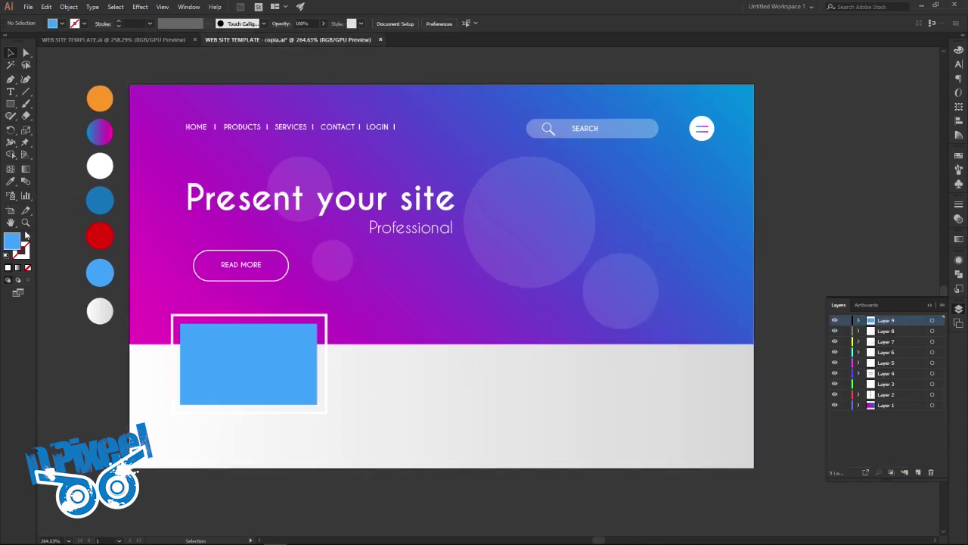
{"action": "double_click", "coordinate": [11, 241]}
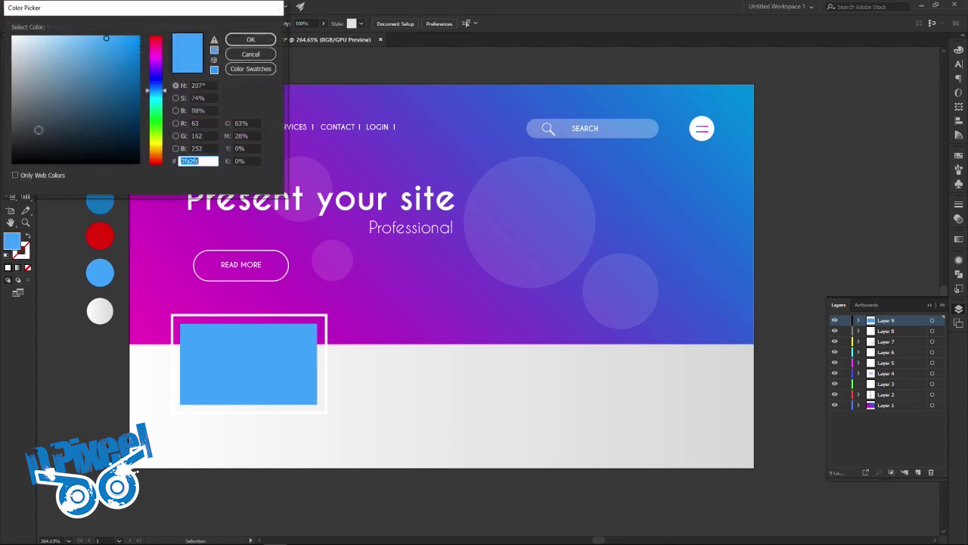
{"action": "left_click_drag", "start_coordinate": [28, 58], "coordinate": [8, 81]}
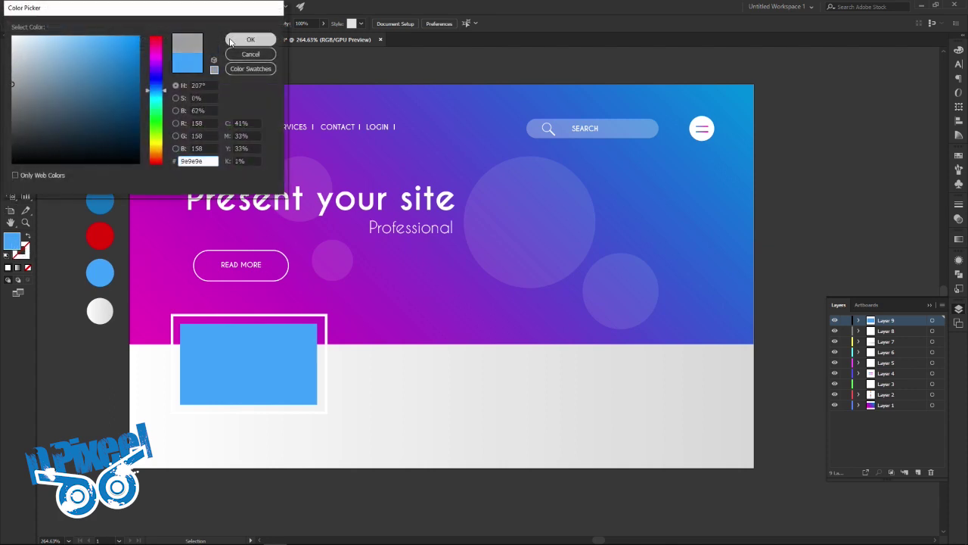
{"action": "left_click", "coordinate": [227, 41]}
{"action": "left_click", "coordinate": [12, 103]}
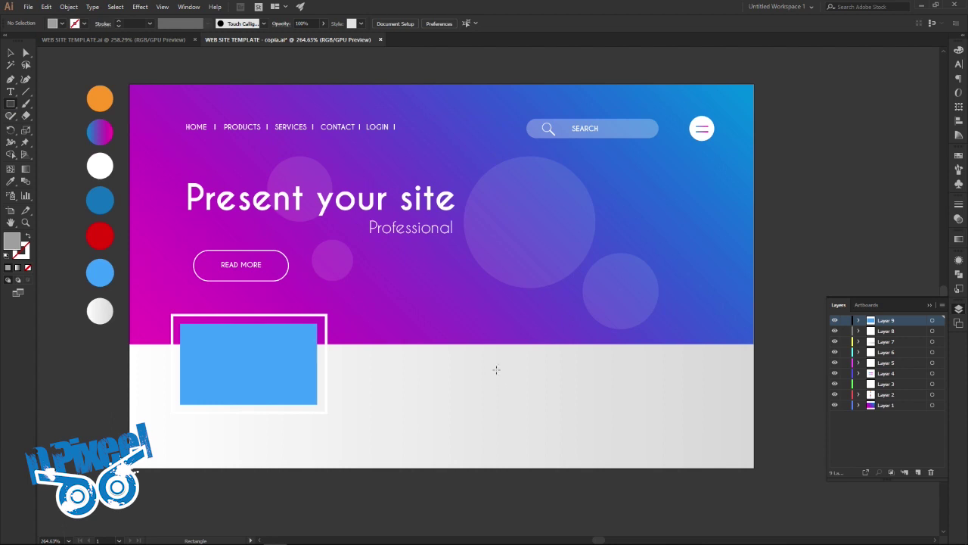
{"action": "left_click_drag", "start_coordinate": [448, 371], "coordinate": [553, 429]}
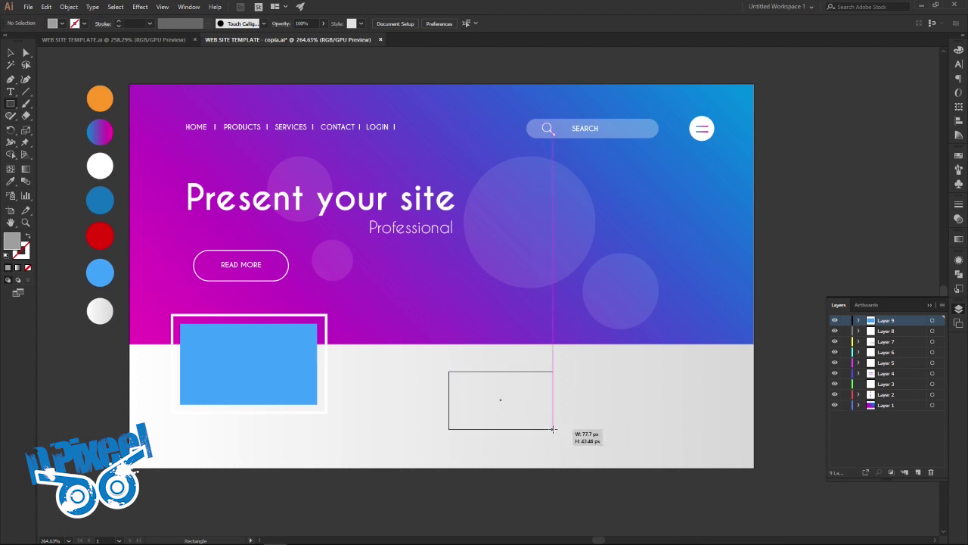
{"action": "left_click_drag", "start_coordinate": [553, 429], "coordinate": [553, 429]}
Step: Check the original template's thumbnails, then enlarge the grey rectangle slightly
{"action": "left_click", "coordinate": [11, 52]}
{"action": "left_click", "coordinate": [88, 70]}
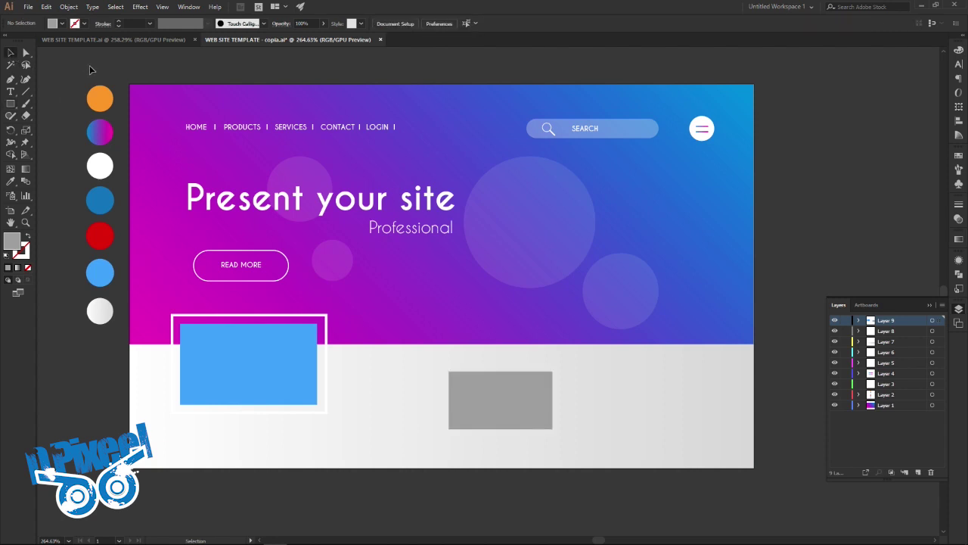
{"action": "left_click", "coordinate": [131, 38]}
{"action": "left_click", "coordinate": [238, 39]}
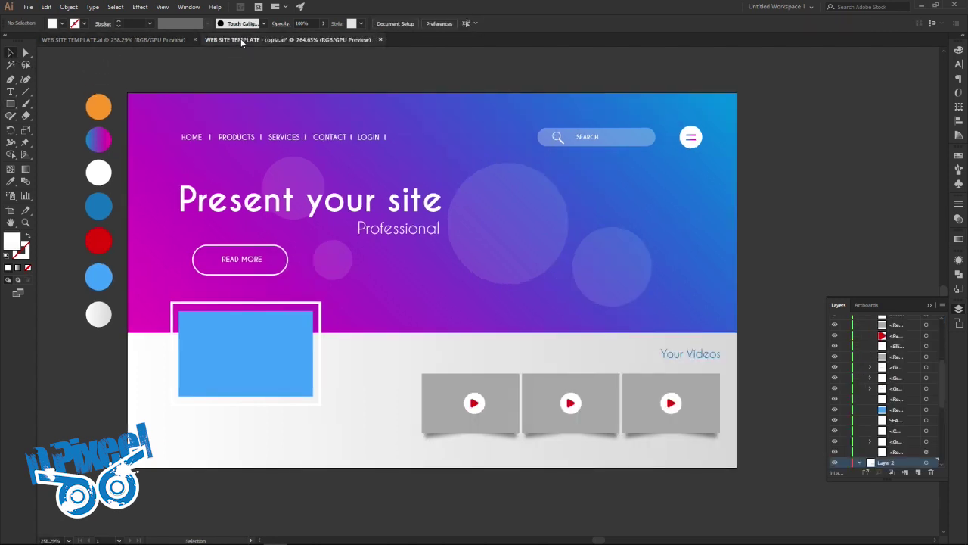
{"action": "left_click", "coordinate": [508, 410]}
{"action": "left_click_drag", "start_coordinate": [553, 429], "coordinate": [556, 433]}
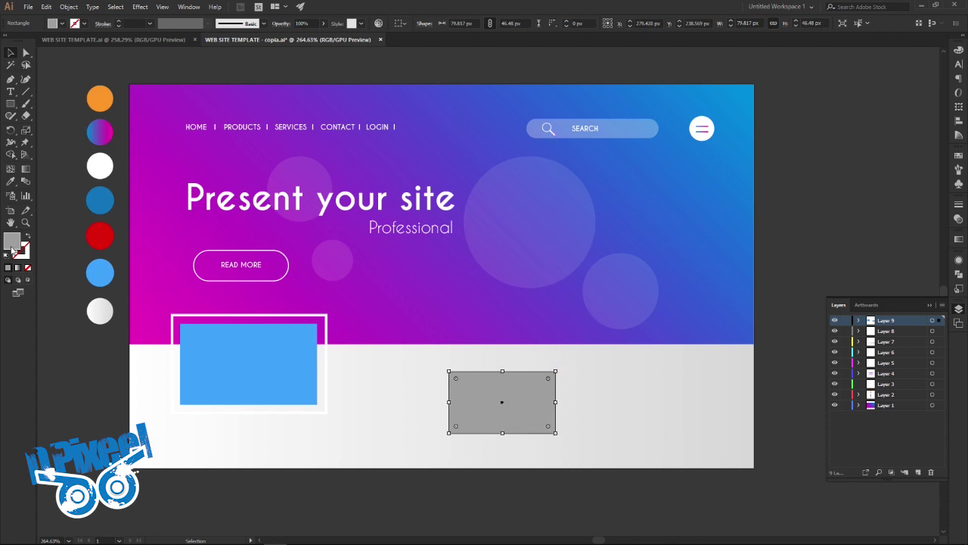
Step: Lighten the rectangle's fill to grey #b1b1b2
{"action": "double_click", "coordinate": [12, 246]}
{"action": "left_click", "coordinate": [14, 73]}
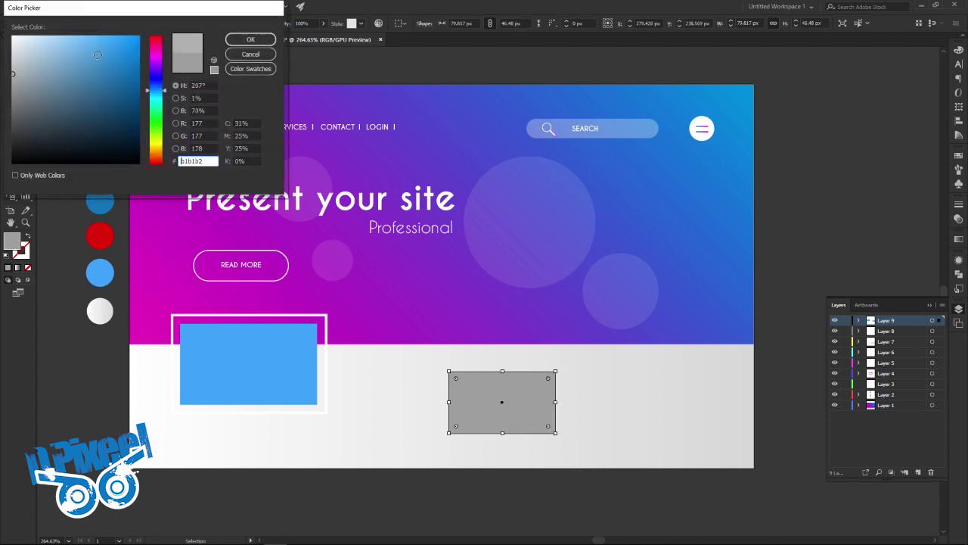
{"action": "left_click", "coordinate": [251, 40]}
{"action": "left_click", "coordinate": [811, 252]}
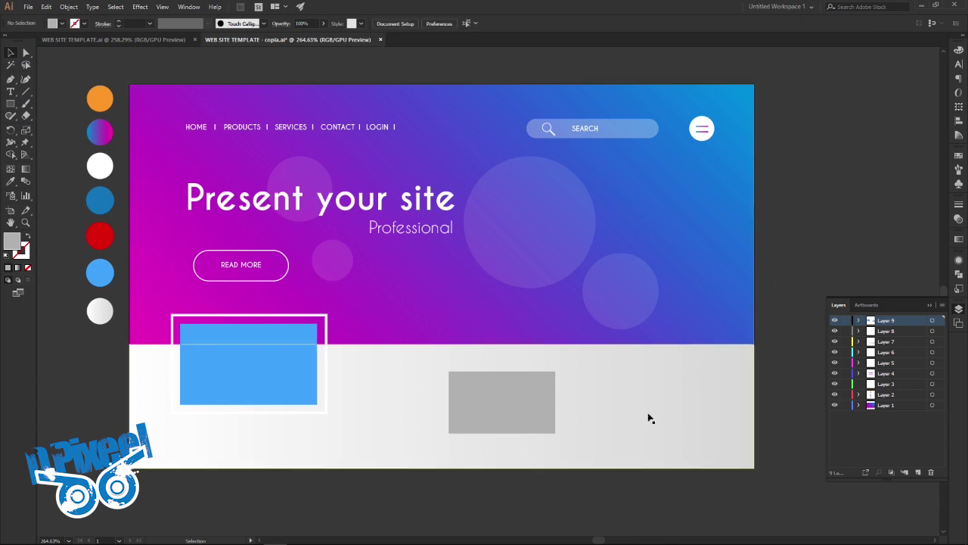
Step: Zoom in on the grey rectangle and compare it with the original template layout
{"action": "key", "text": "z"}
{"action": "left_click_drag", "start_coordinate": [492, 402], "coordinate": [638, 417]}
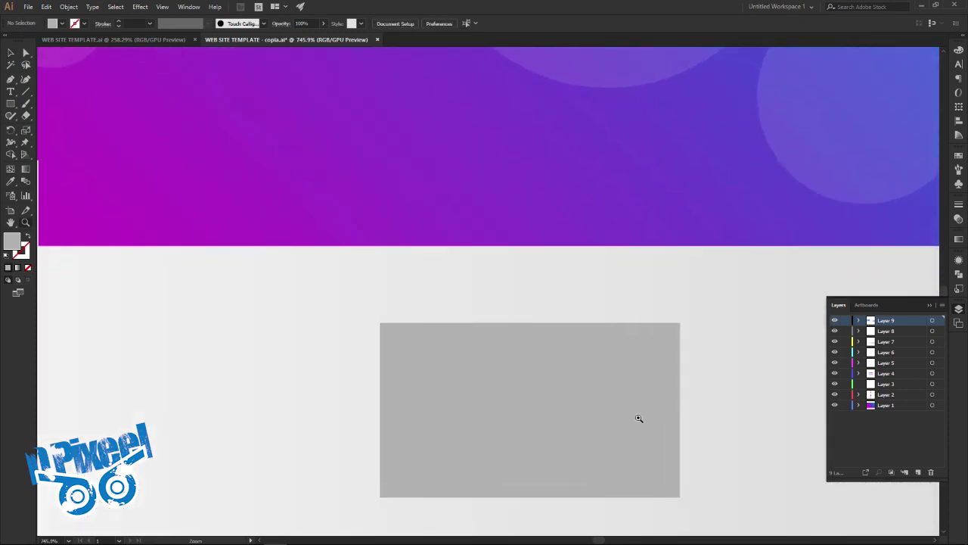
{"action": "left_click", "coordinate": [11, 54]}
{"action": "left_click_drag", "start_coordinate": [384, 343], "coordinate": [356, 279]}
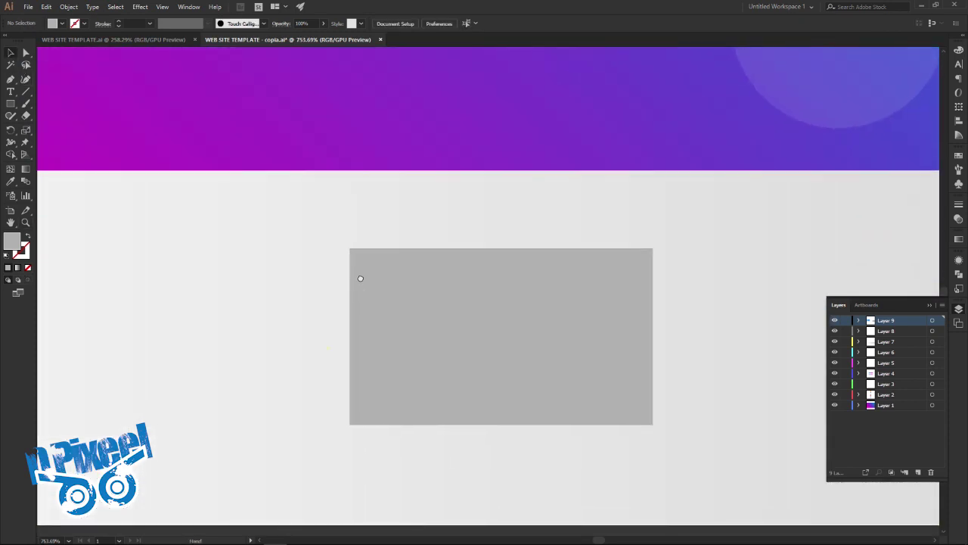
{"action": "left_click", "coordinate": [133, 41]}
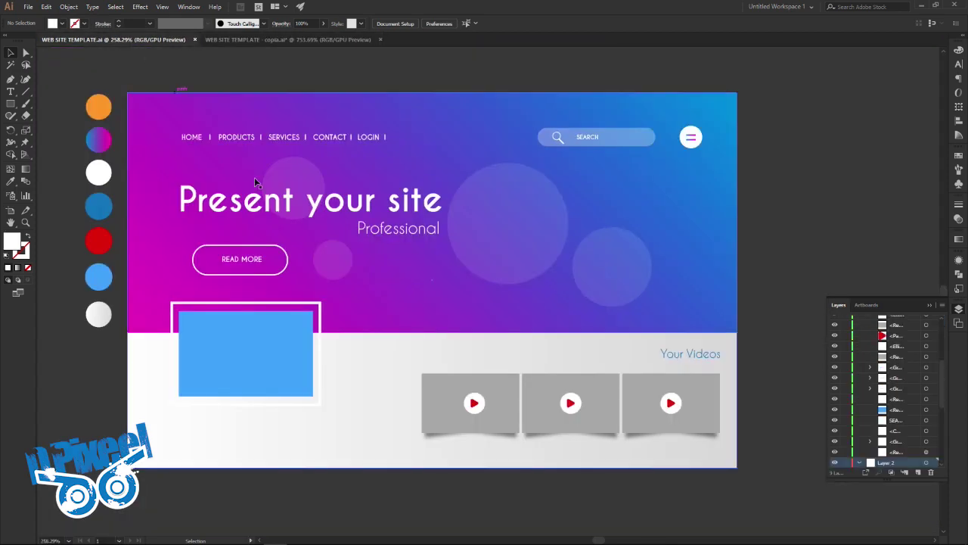
{"action": "left_click", "coordinate": [243, 40]}
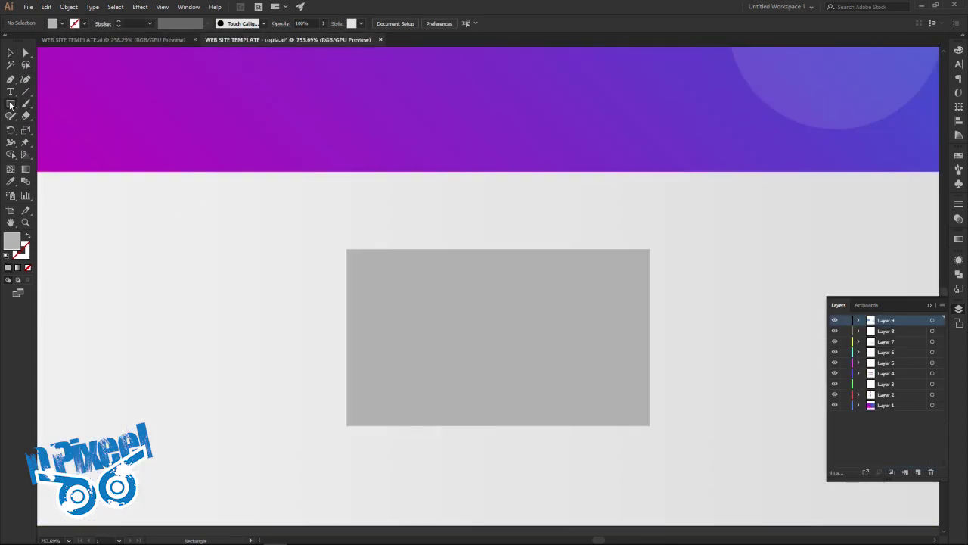
Step: Draw a small white circle centred in the grey rectangle
{"action": "left_click_drag", "start_coordinate": [13, 101], "coordinate": [39, 129]}
{"action": "left_click", "coordinate": [62, 23]}
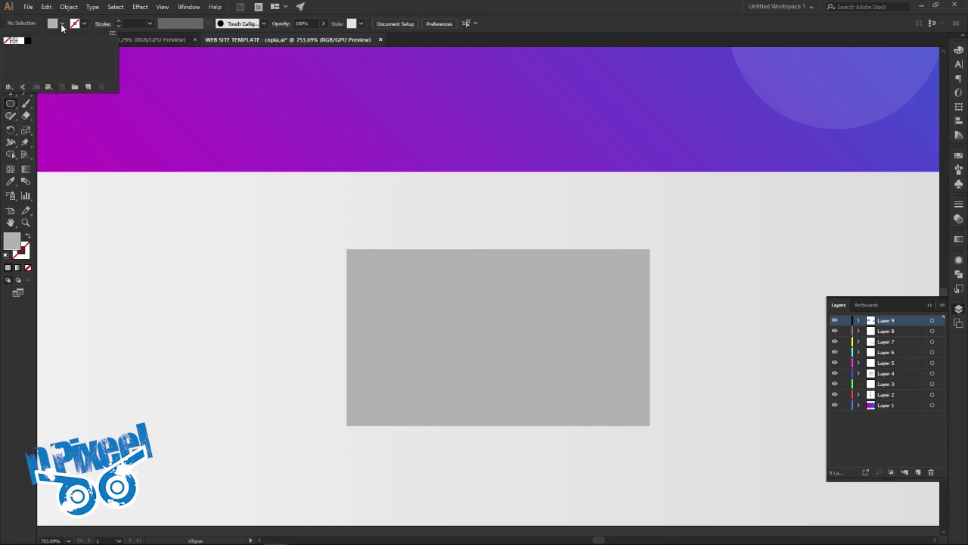
{"action": "left_click", "coordinate": [20, 40]}
{"action": "left_click", "coordinate": [13, 103]}
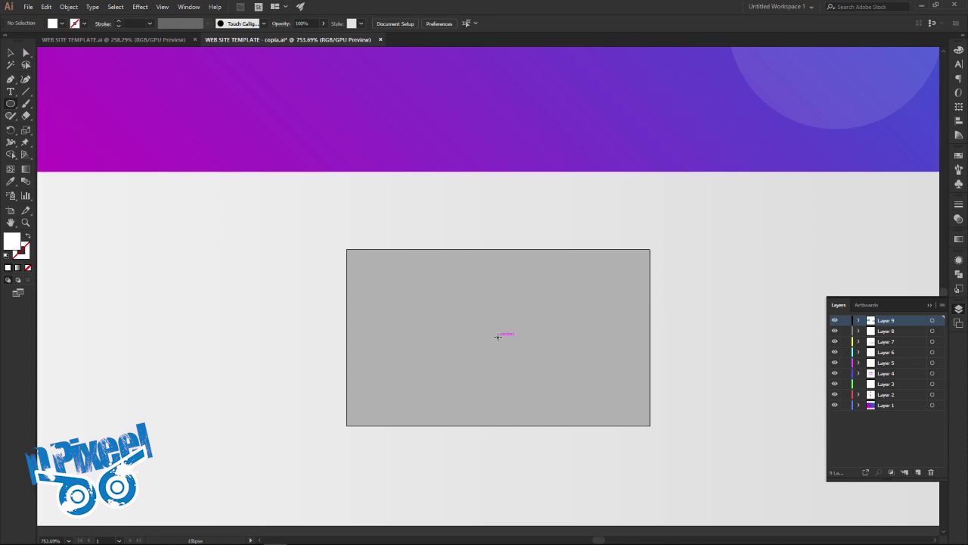
{"action": "left_click_drag", "start_coordinate": [496, 337], "coordinate": [527, 367]}
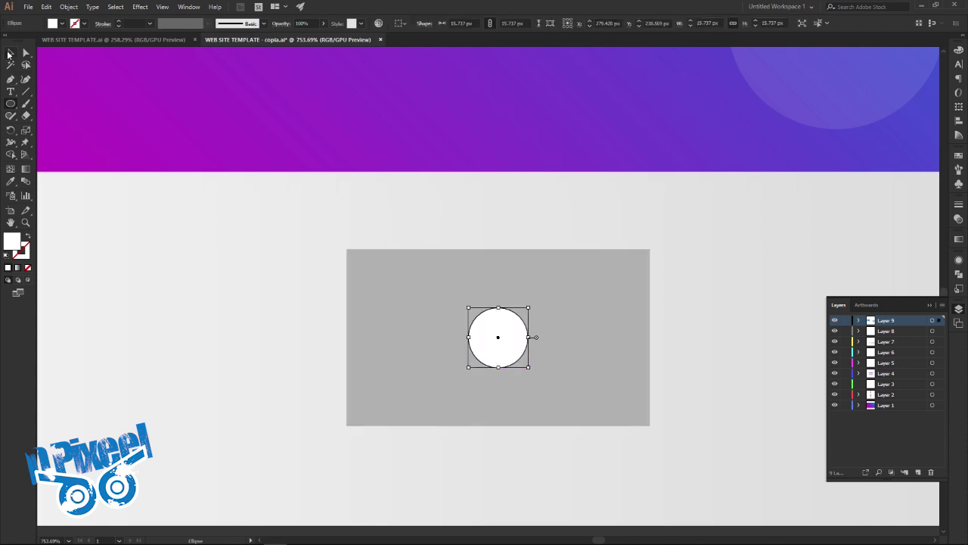
Step: Zoom out to the whole page and eyedrop red from the sample circle as fill
{"action": "left_click", "coordinate": [10, 53]}
{"action": "key", "text": "z"}
{"action": "left_click_drag", "start_coordinate": [386, 299], "coordinate": [360, 394]}
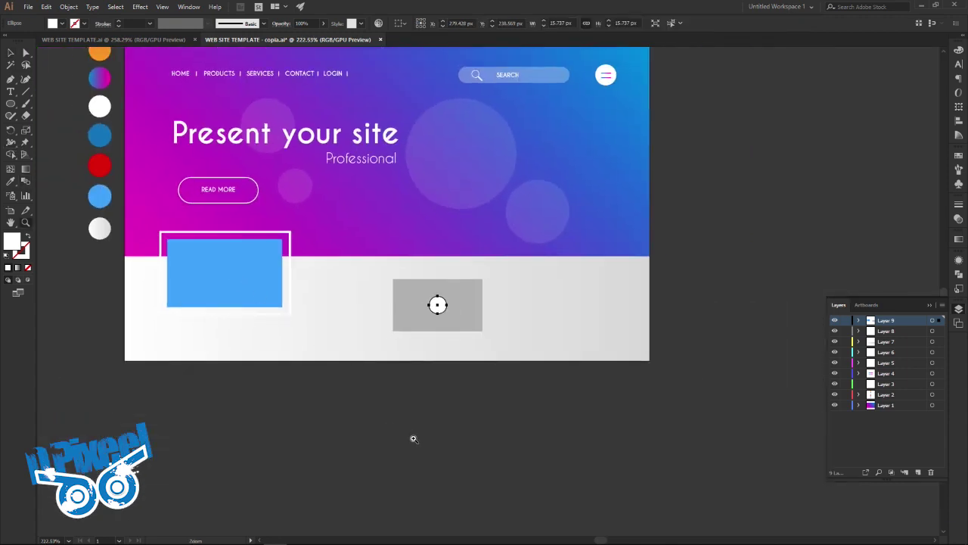
{"action": "key", "text": "v"}
{"action": "left_click", "coordinate": [420, 446]}
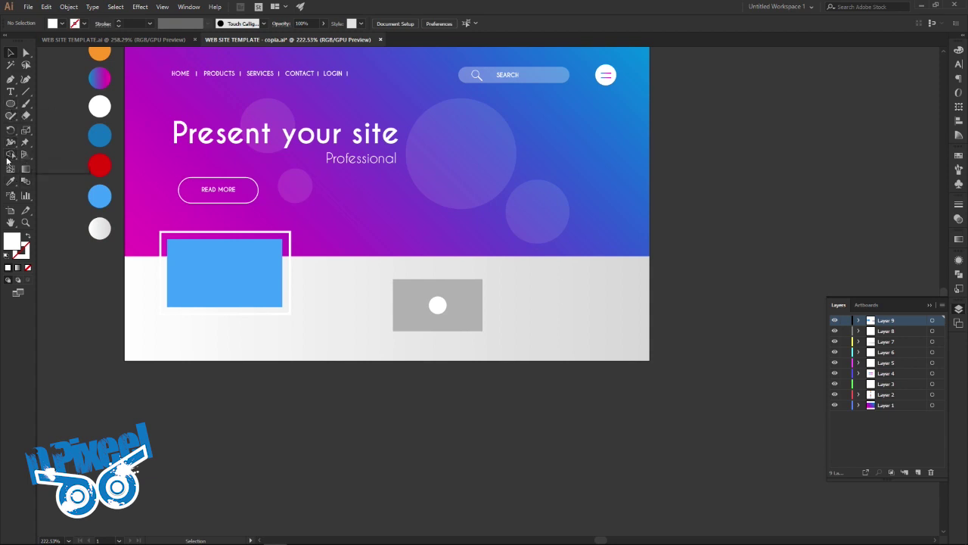
{"action": "left_click", "coordinate": [10, 181]}
{"action": "left_click", "coordinate": [91, 158]}
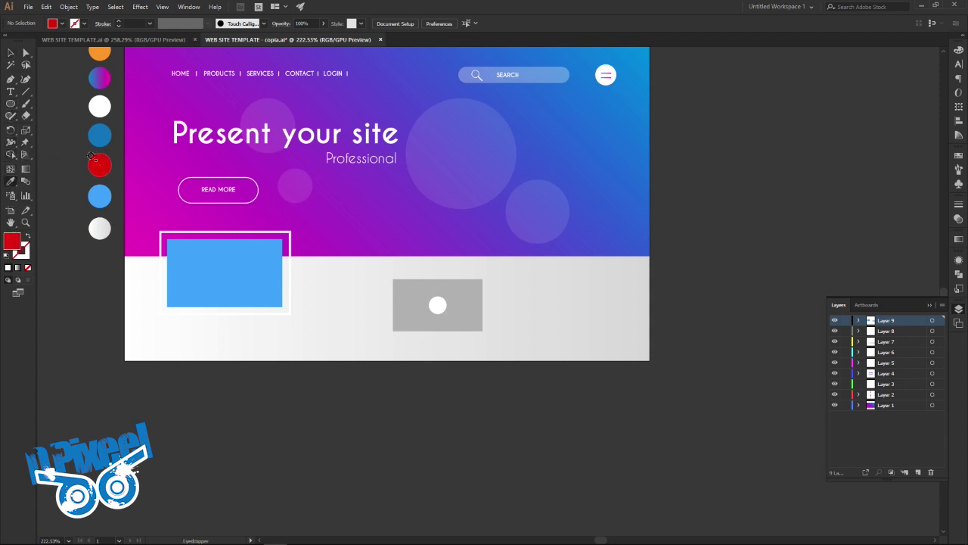
Step: Create a red triangle using the Star tool with 3 points
{"action": "left_click", "coordinate": [11, 106]}
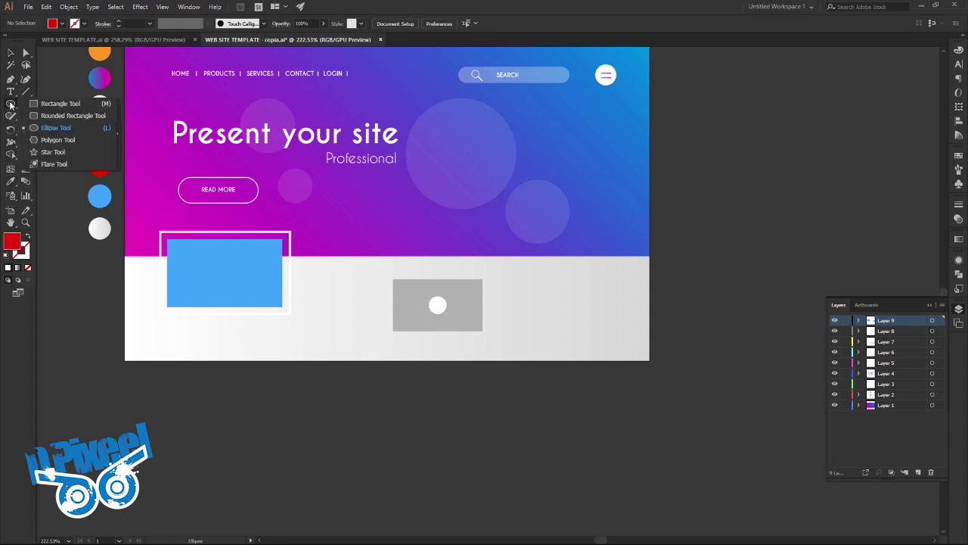
{"action": "left_click", "coordinate": [48, 155]}
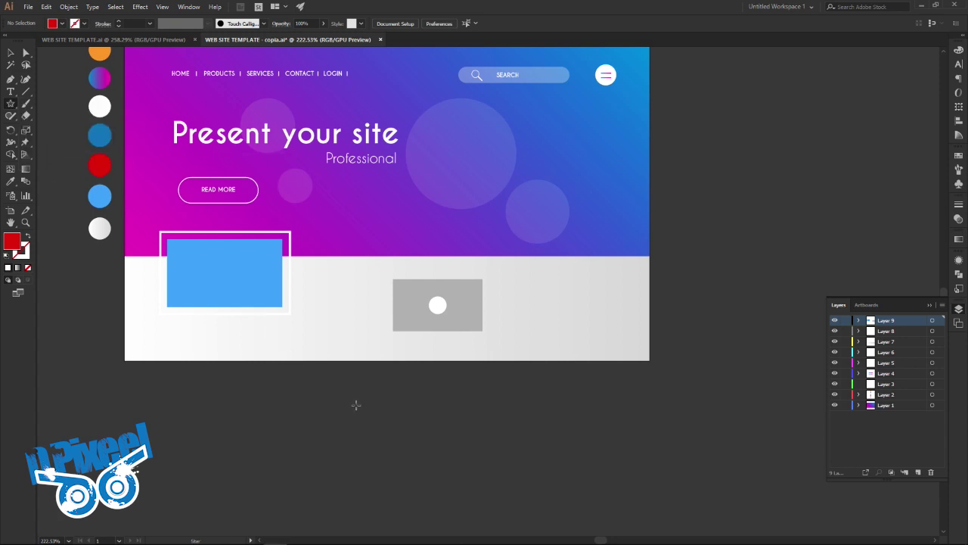
{"action": "left_click", "coordinate": [437, 306]}
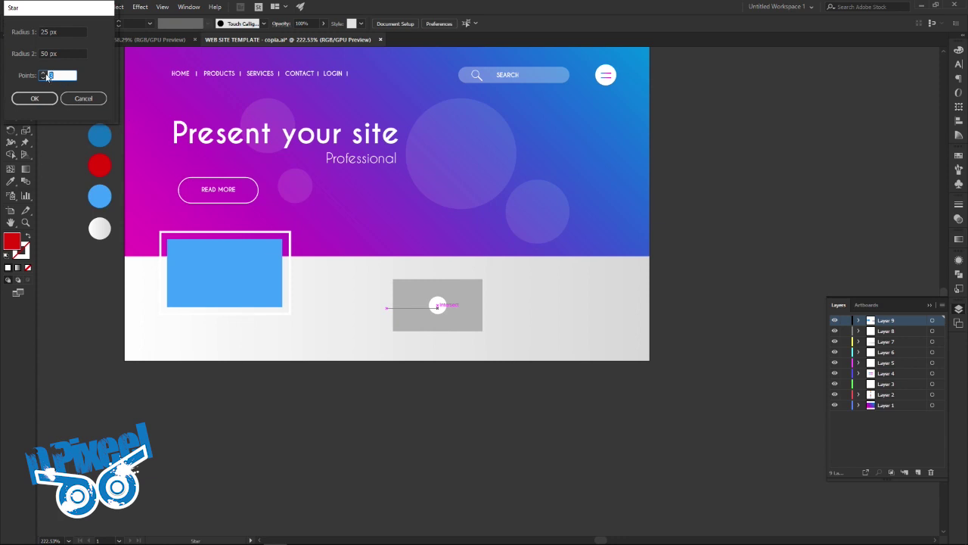
{"action": "type", "text": "3"}
{"action": "left_click", "coordinate": [45, 99]}
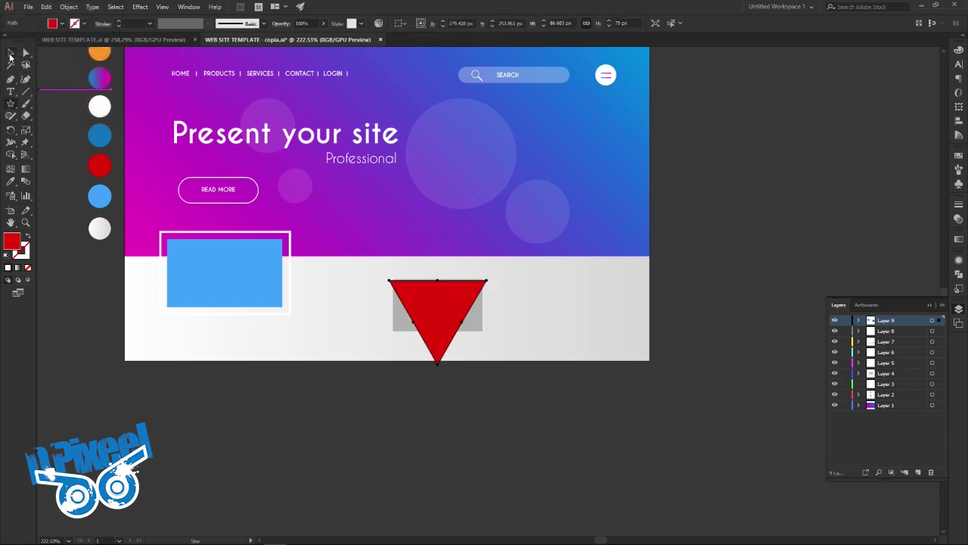
Step: Rotate the triangle to point right, then shrink and centre it in the white circle
{"action": "left_click", "coordinate": [10, 54]}
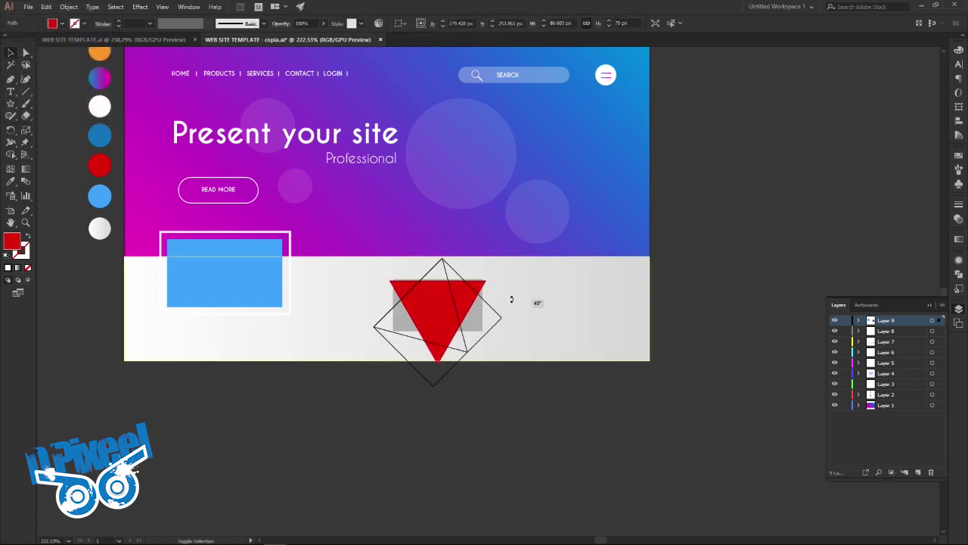
{"action": "mouse_move", "coordinate": [490, 369]}
{"action": "left_mouse_down"}
{"action": "mouse_move", "coordinate": [504, 281]}
{"action": "mouse_move", "coordinate": [473, 281]}
{"action": "mouse_move", "coordinate": [435, 321]}
{"action": "mouse_move", "coordinate": [623, 350]}
{"action": "left_mouse_up"}
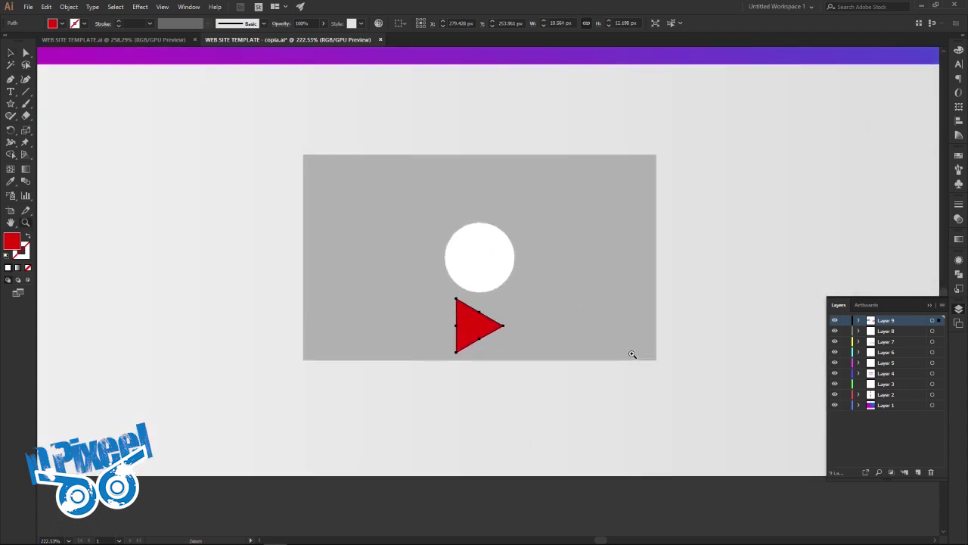
{"action": "left_click_drag", "start_coordinate": [555, 325], "coordinate": [519, 368]}
{"action": "key", "text": "v"}
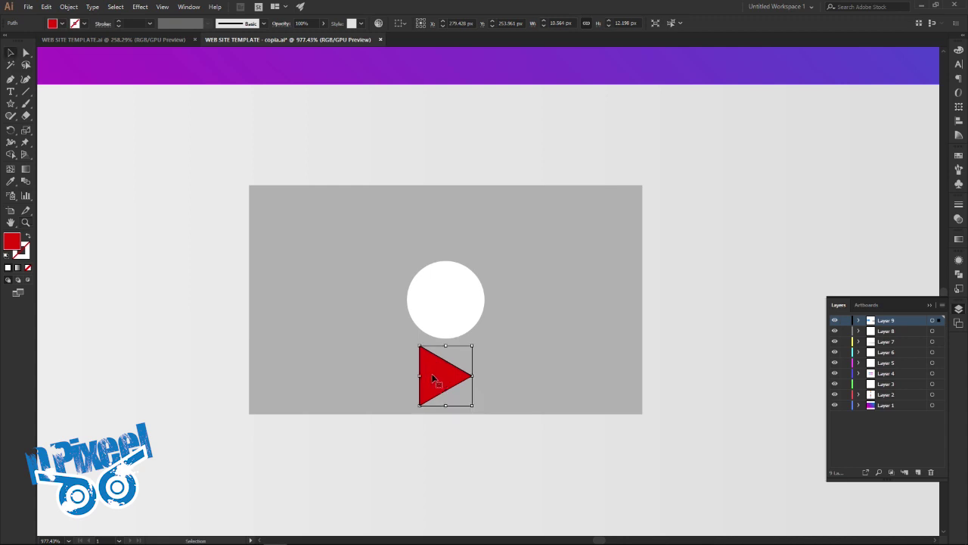
{"action": "left_click_drag", "start_coordinate": [437, 377], "coordinate": [443, 301]}
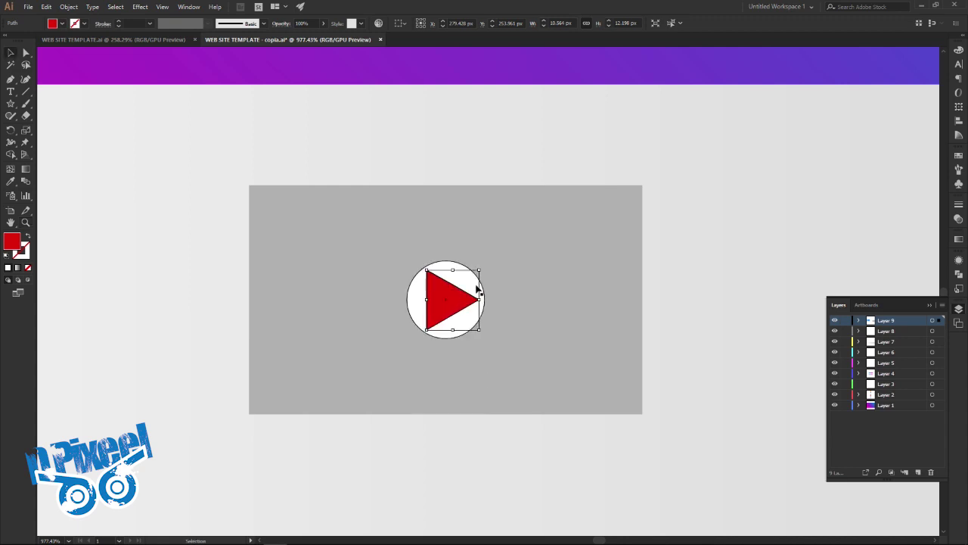
{"action": "left_click_drag", "start_coordinate": [479, 269], "coordinate": [471, 279]}
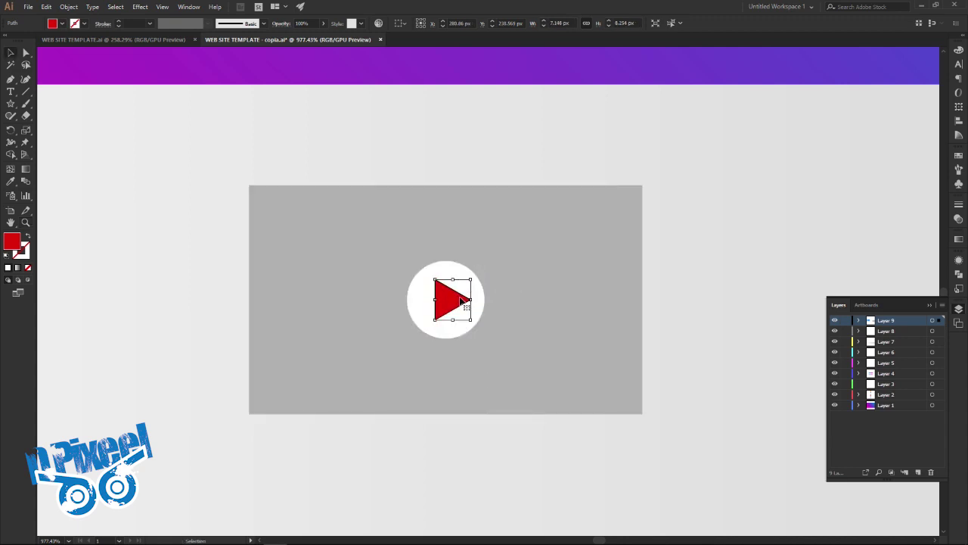
Step: Round the triangle's corners to about 1.1 px and zoom back out
{"action": "left_click", "coordinate": [26, 52]}
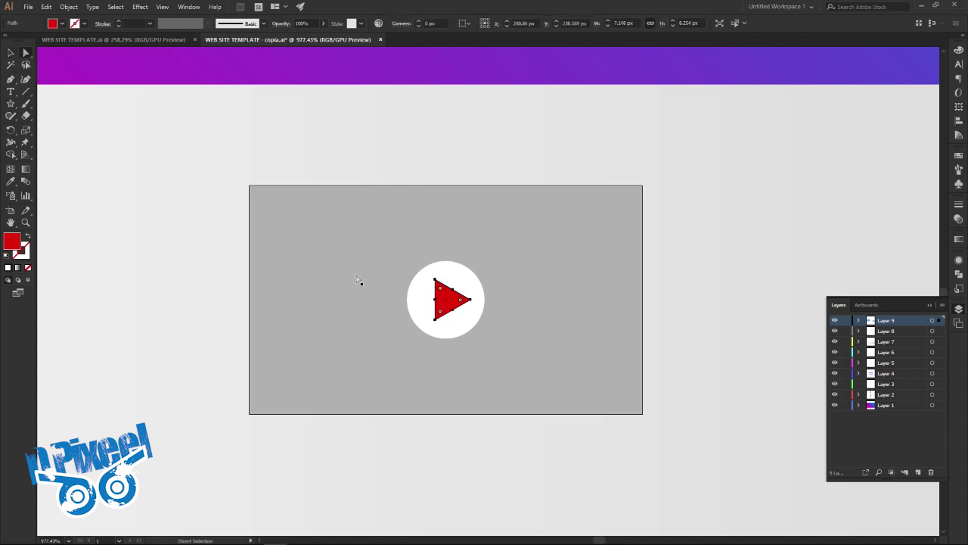
{"action": "left_click_drag", "start_coordinate": [442, 292], "coordinate": [445, 297]}
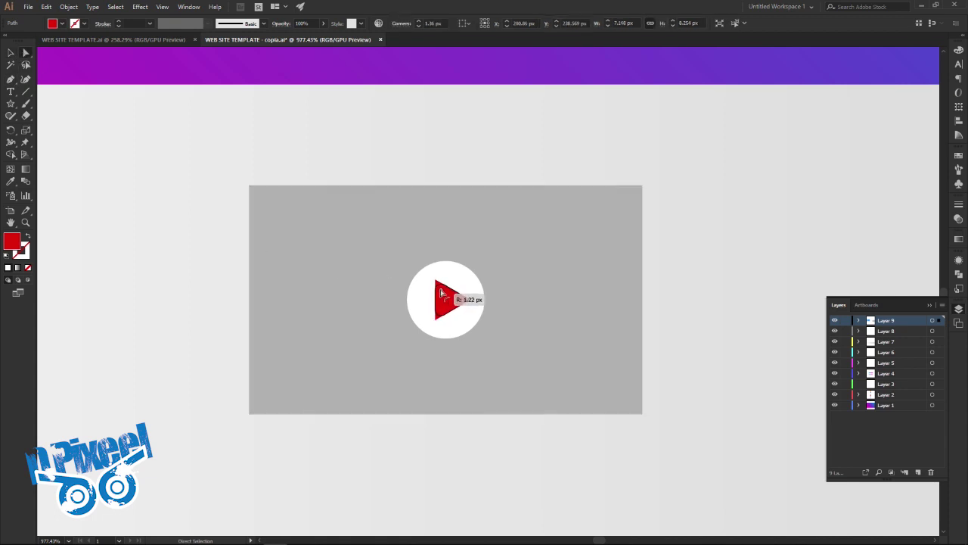
{"action": "left_click", "coordinate": [69, 112]}
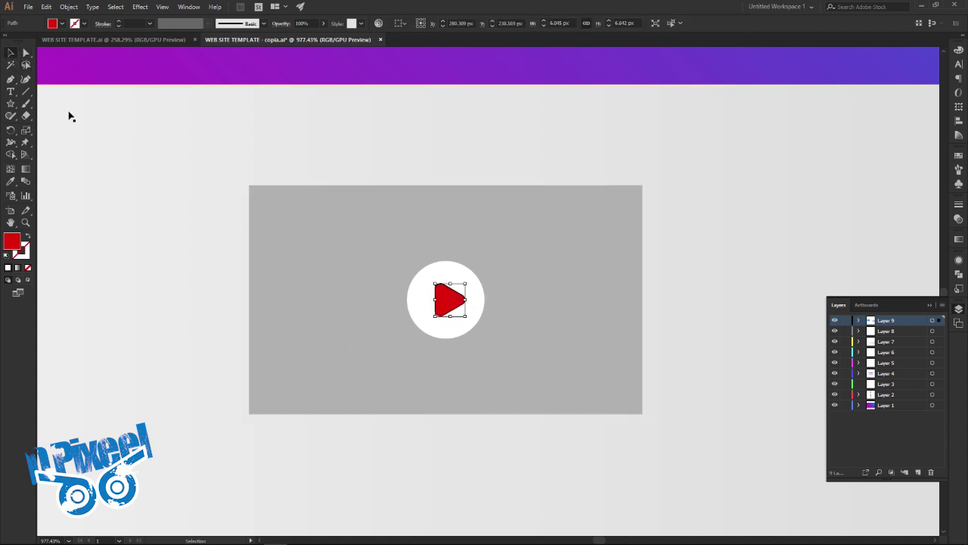
{"action": "left_click", "coordinate": [156, 180]}
{"action": "scroll", "coordinate": [373, 282], "scroll_direction": "down", "scroll_amount": 5}
{"action": "left_click_drag", "start_coordinate": [373, 282], "coordinate": [406, 289]}
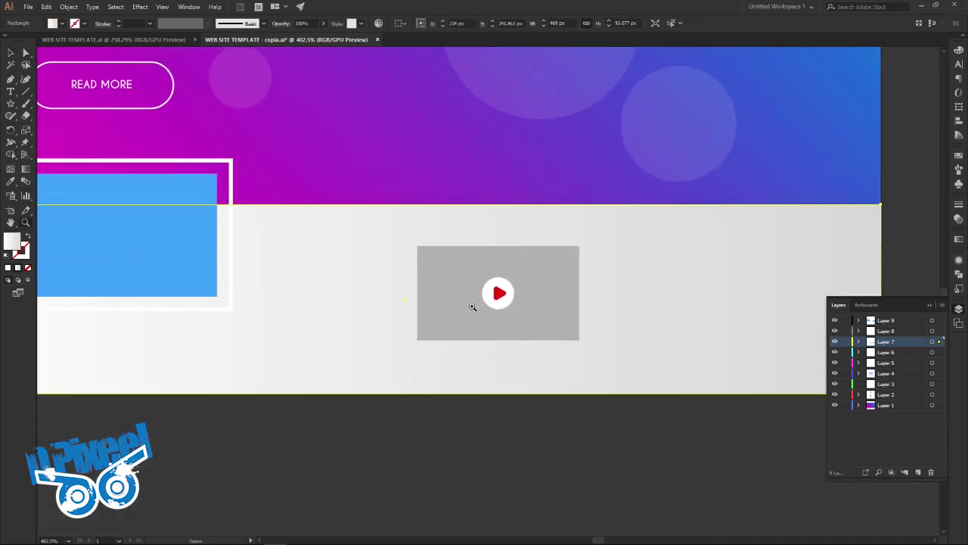
Step: Compare with the original template, then add Layer 10 below Layer 7
{"action": "key", "text": "v"}
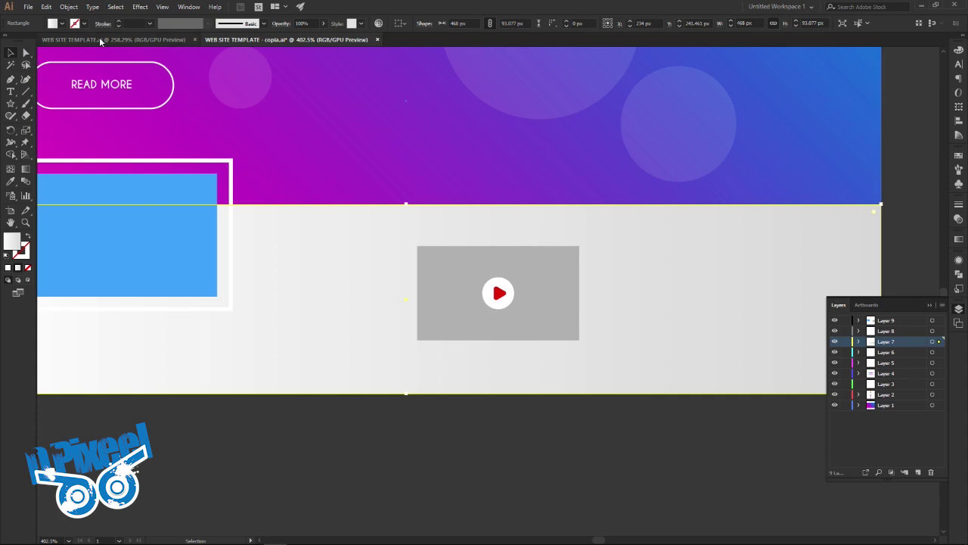
{"action": "left_click", "coordinate": [99, 38]}
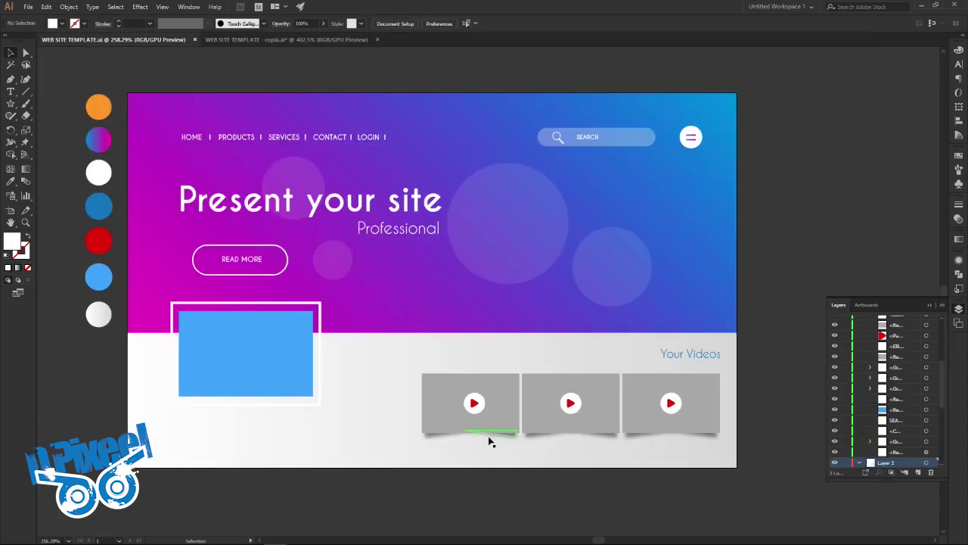
{"action": "left_click", "coordinate": [287, 40]}
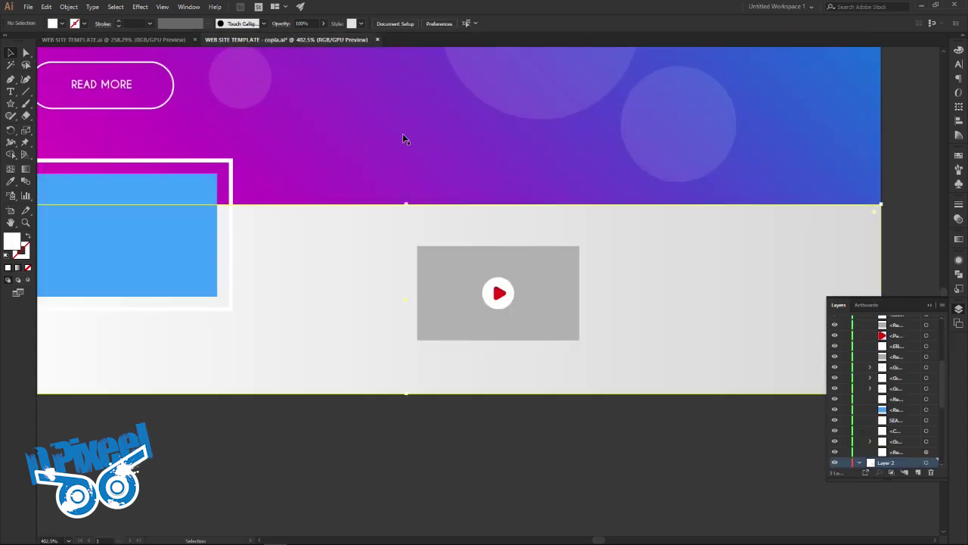
{"action": "left_click", "coordinate": [918, 472]}
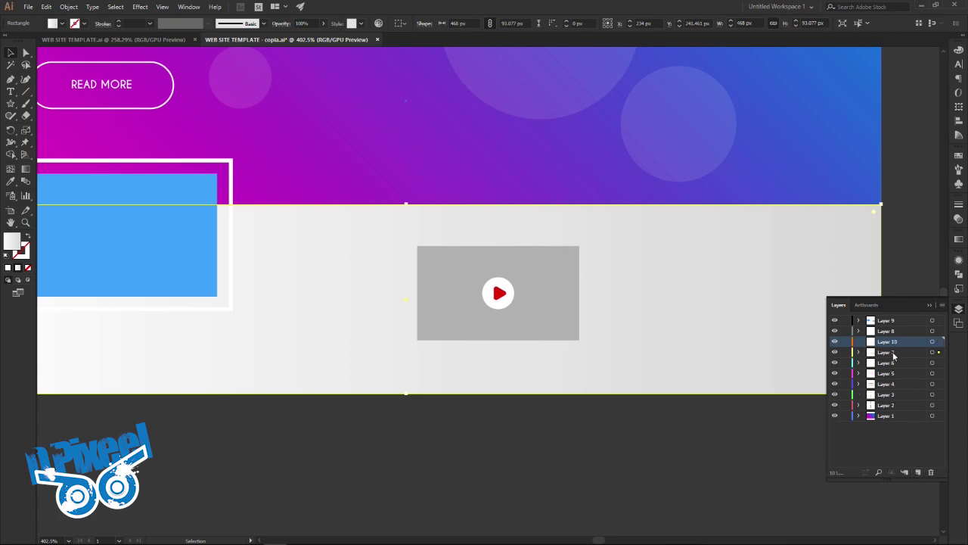
{"action": "left_click_drag", "start_coordinate": [891, 344], "coordinate": [891, 357]}
Step: Add another new layer, Layer 11, placed under Layer 9
{"action": "left_click", "coordinate": [516, 339]}
{"action": "left_click", "coordinate": [621, 441]}
{"action": "left_click", "coordinate": [918, 472]}
{"action": "left_click_drag", "start_coordinate": [884, 330], "coordinate": [885, 316]}
Step: Zoom in on the thumbnail and set the fill colour to black (000000)
{"action": "left_click_drag", "start_coordinate": [519, 331], "coordinate": [555, 331]}
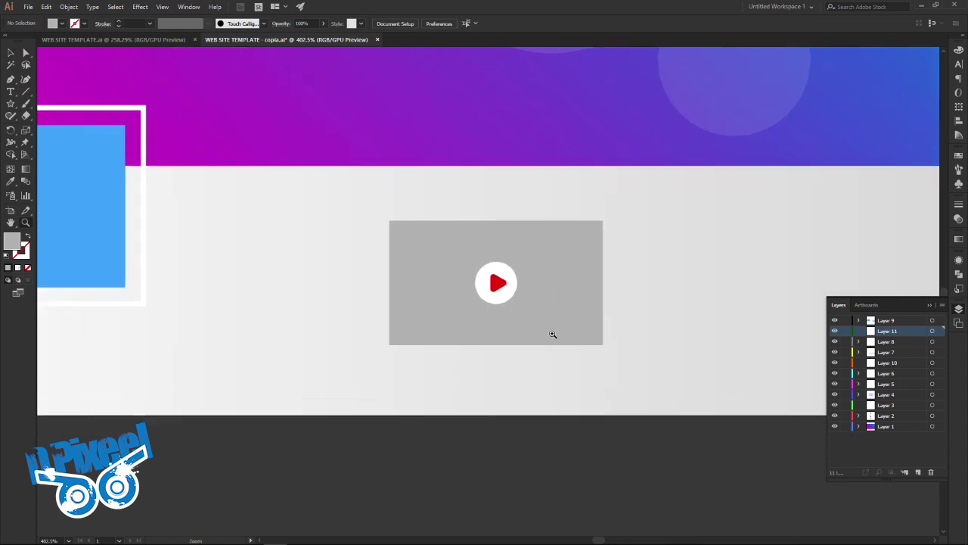
{"action": "key", "text": "v"}
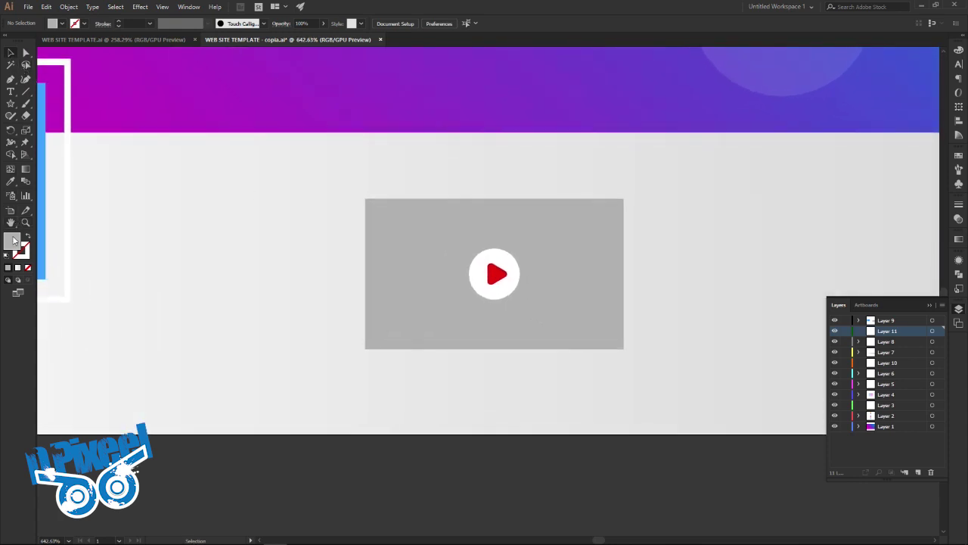
{"action": "double_click", "coordinate": [13, 243]}
{"action": "type", "text": "000000"}
{"action": "left_click", "coordinate": [251, 40]}
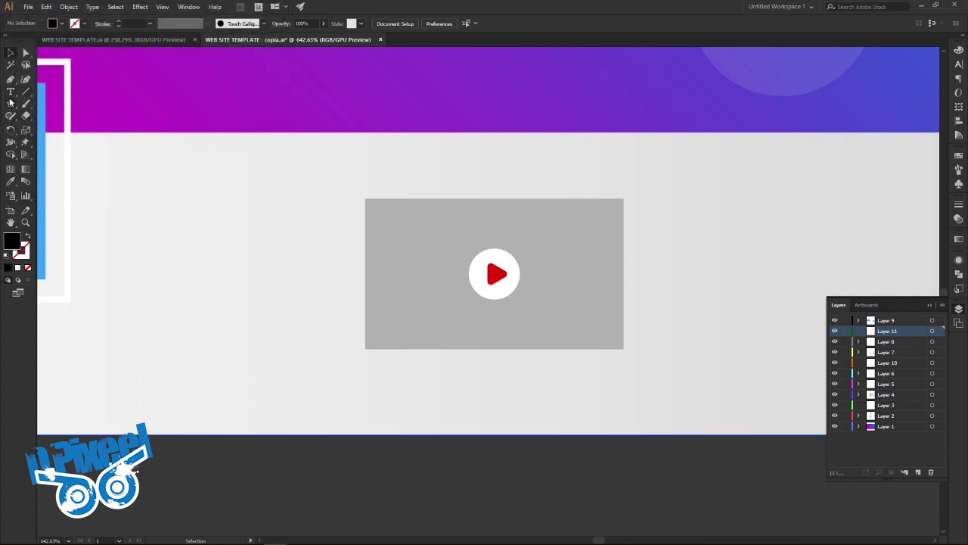
Step: Draw a thin black wedge under the grey thumbnail with the Pen tool, select it, and open the Effect menu
{"action": "left_click", "coordinate": [11, 78]}
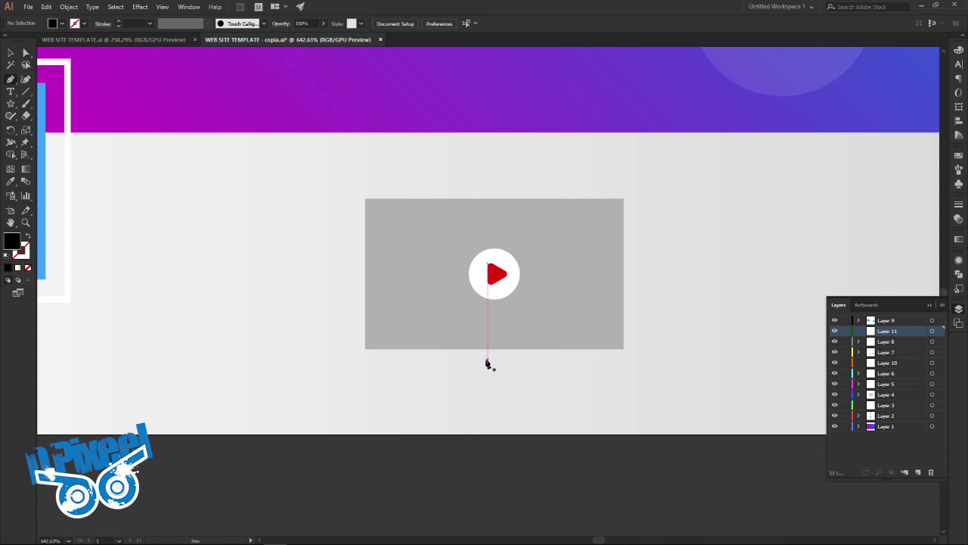
{"action": "left_click", "coordinate": [487, 359]}
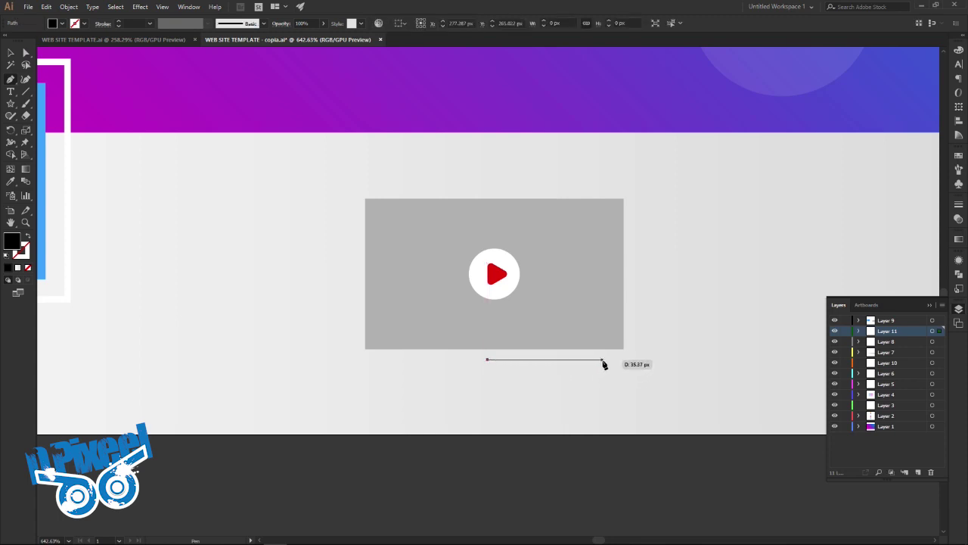
{"action": "left_click_drag", "start_coordinate": [605, 360], "coordinate": [605, 373]}
{"action": "left_click", "coordinate": [487, 359]}
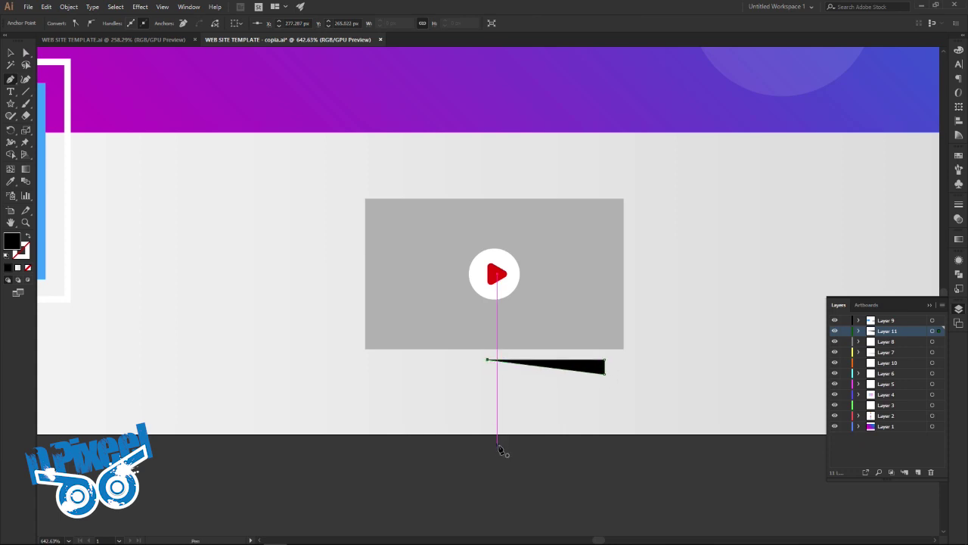
{"action": "key", "text": "v"}
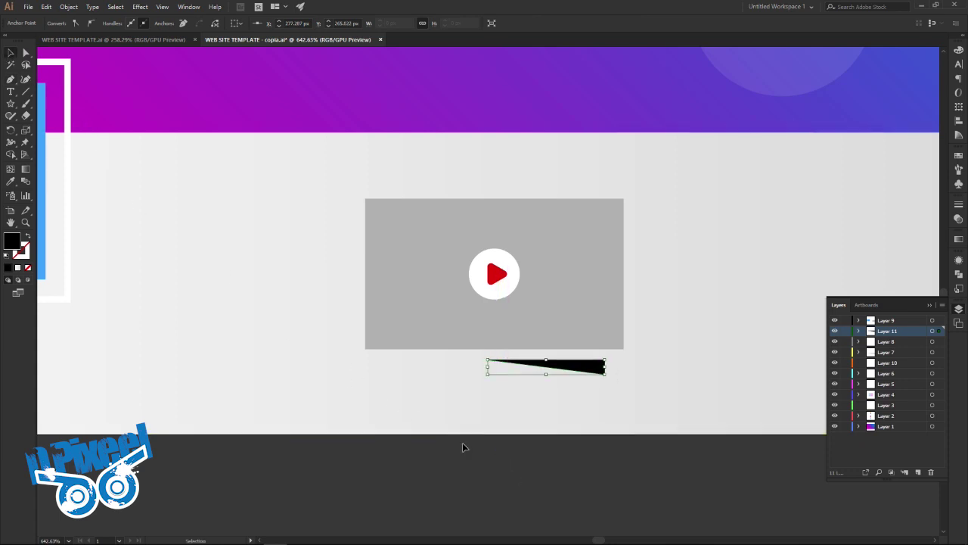
{"action": "left_click", "coordinate": [555, 402]}
{"action": "left_click", "coordinate": [565, 368]}
{"action": "left_click", "coordinate": [120, 7]}
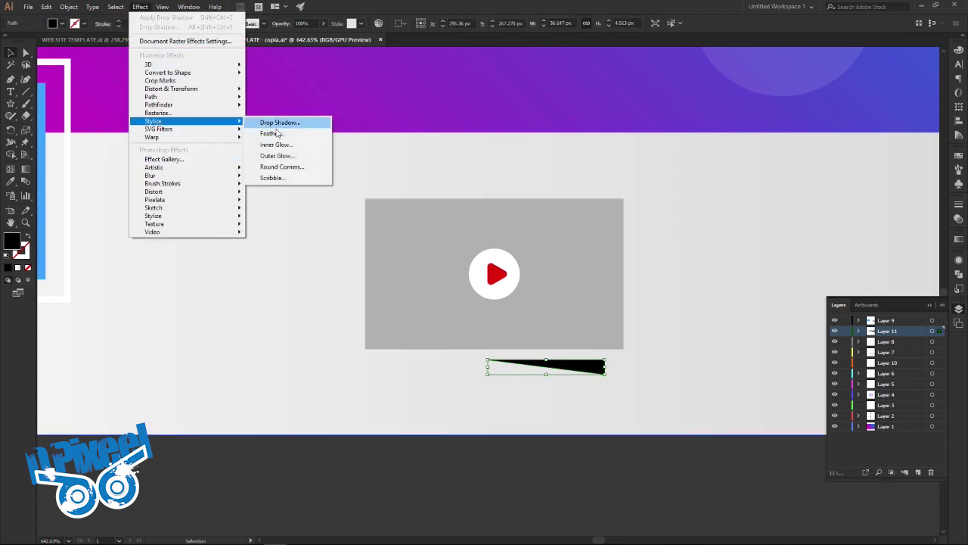
{"action": "mouse_move", "coordinate": [150, 175]}
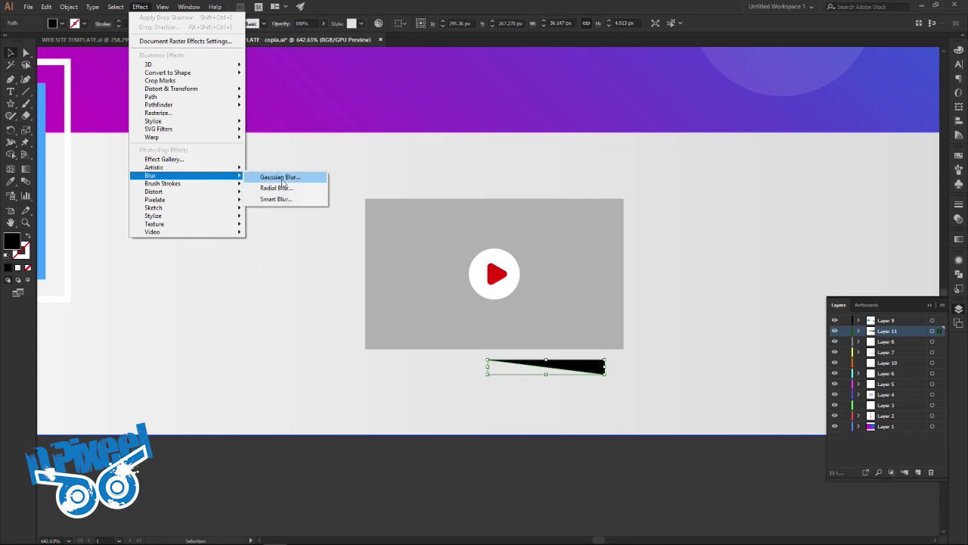
Step: Give the wedge a 6.1 px Gaussian Blur and 80% opacity
{"action": "left_click", "coordinate": [279, 177]}
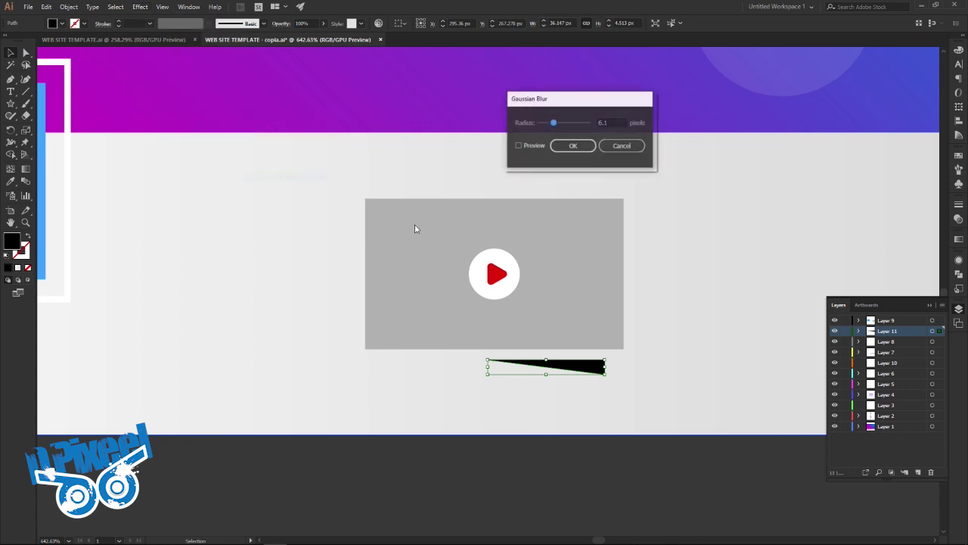
{"action": "left_click", "coordinate": [518, 145]}
{"action": "left_click", "coordinate": [572, 145]}
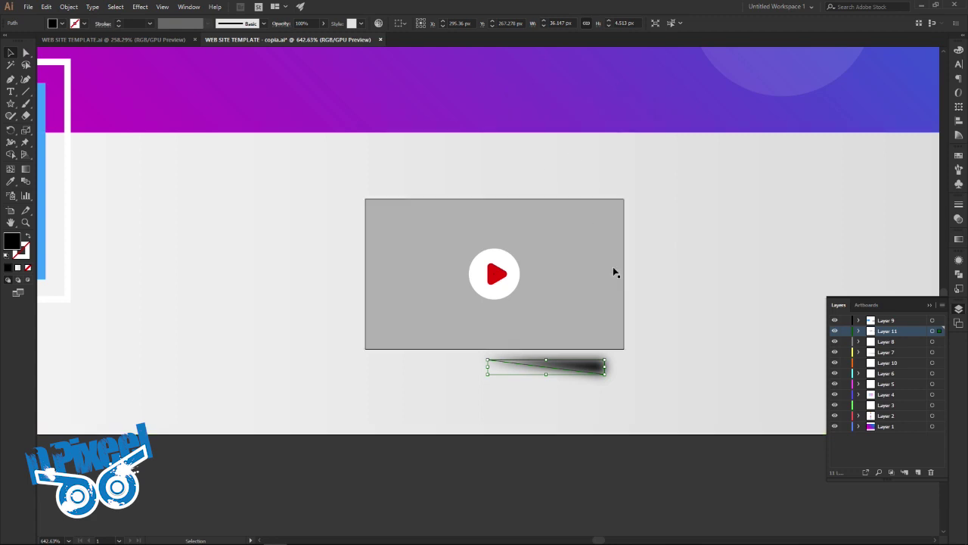
{"action": "left_click", "coordinate": [958, 219]}
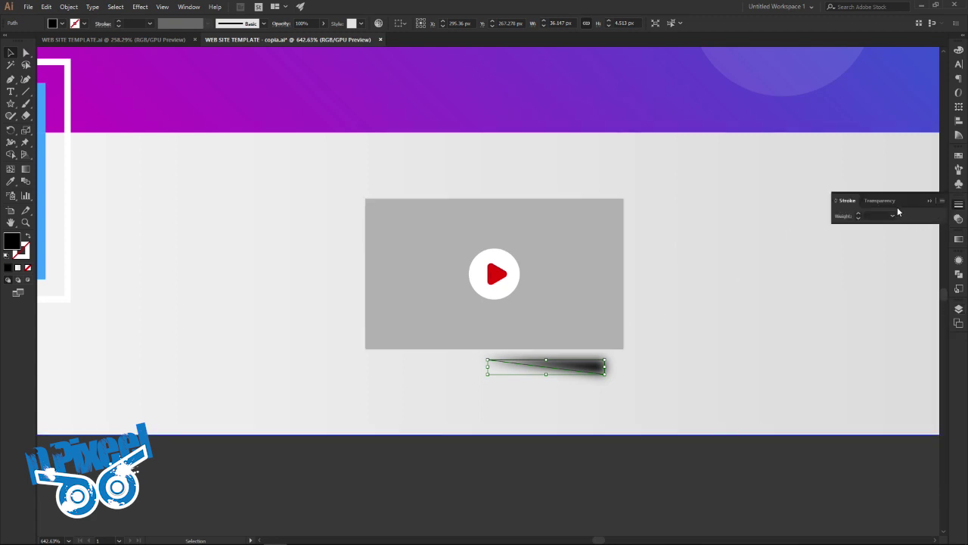
{"action": "left_click", "coordinate": [921, 216]}
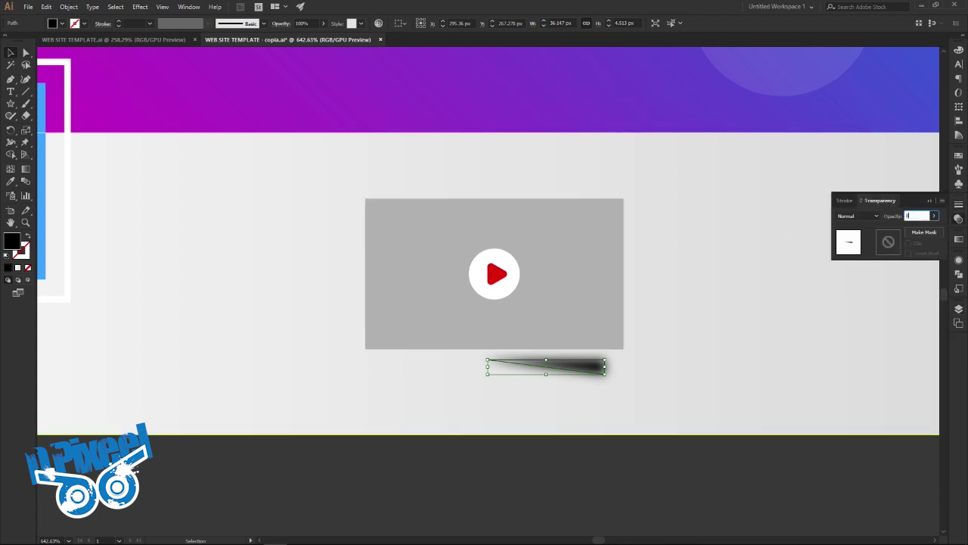
{"action": "type", "text": "0"}
{"action": "key", "text": "Return"}
Step: Copy the blurred shadow and paste a duplicate directly in front
{"action": "left_click", "coordinate": [605, 460]}
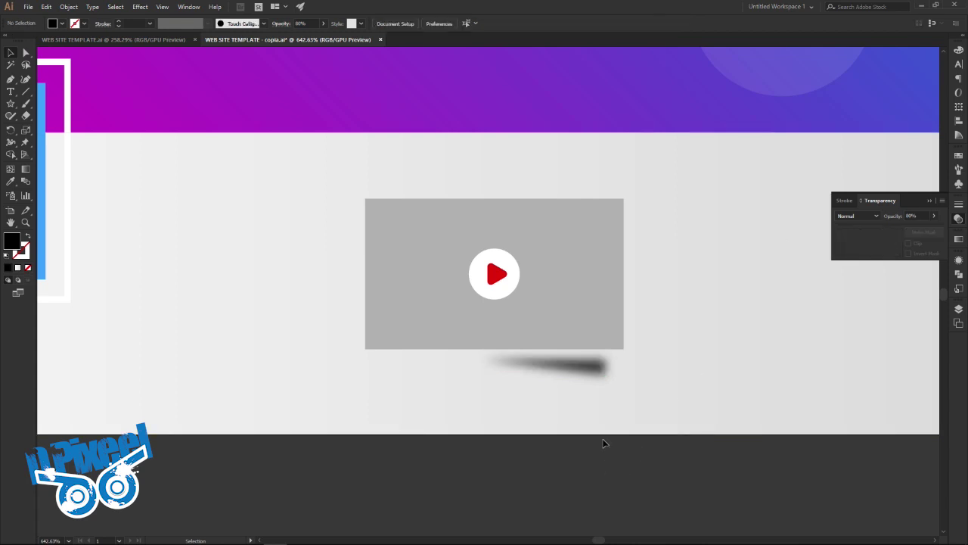
{"action": "left_click", "coordinate": [579, 372]}
{"action": "left_click", "coordinate": [69, 8]}
{"action": "mouse_move", "coordinate": [46, 7]}
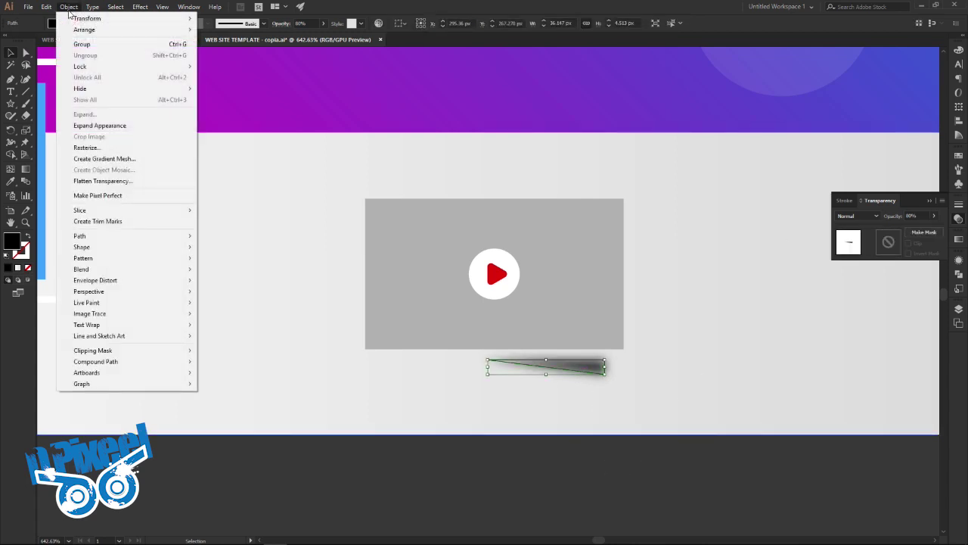
{"action": "left_click", "coordinate": [60, 56]}
{"action": "left_click", "coordinate": [49, 7]}
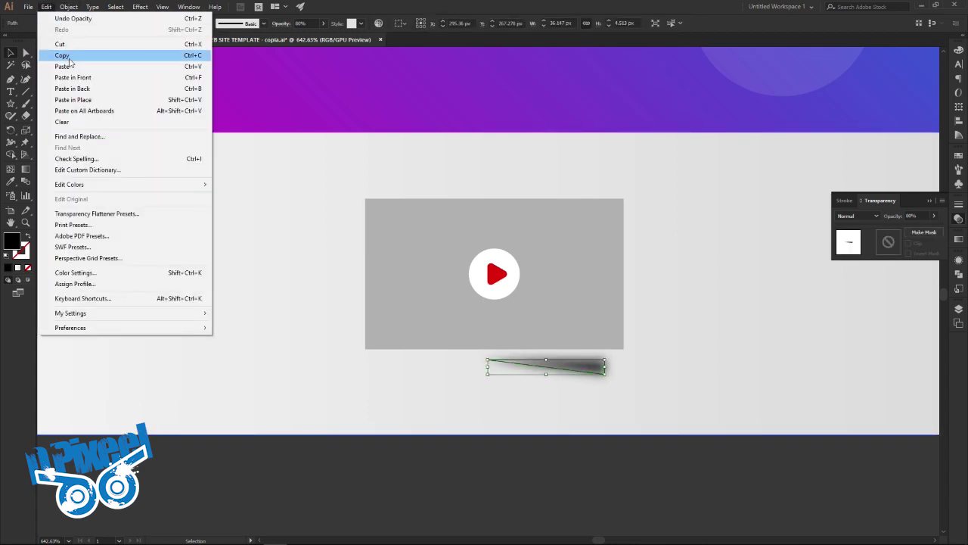
{"action": "left_click", "coordinate": [79, 78]}
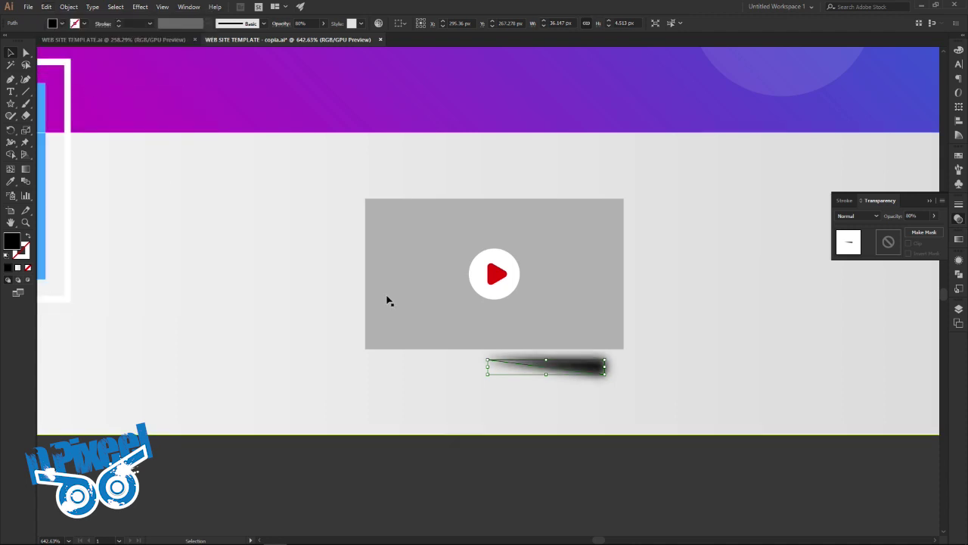
Step: Reflect the shadow copy across the vertical axis and nudge it left
{"action": "right_click", "coordinate": [559, 370]}
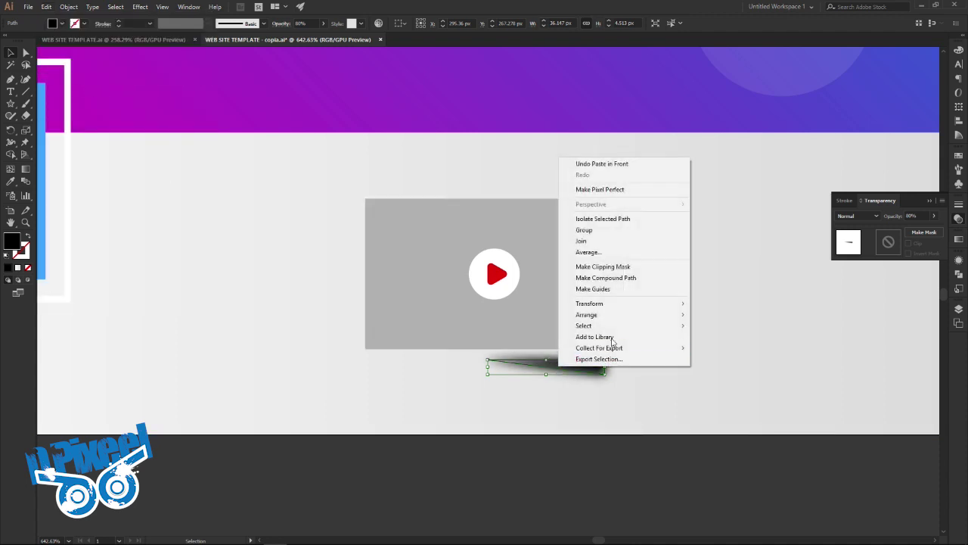
{"action": "mouse_move", "coordinate": [589, 304]}
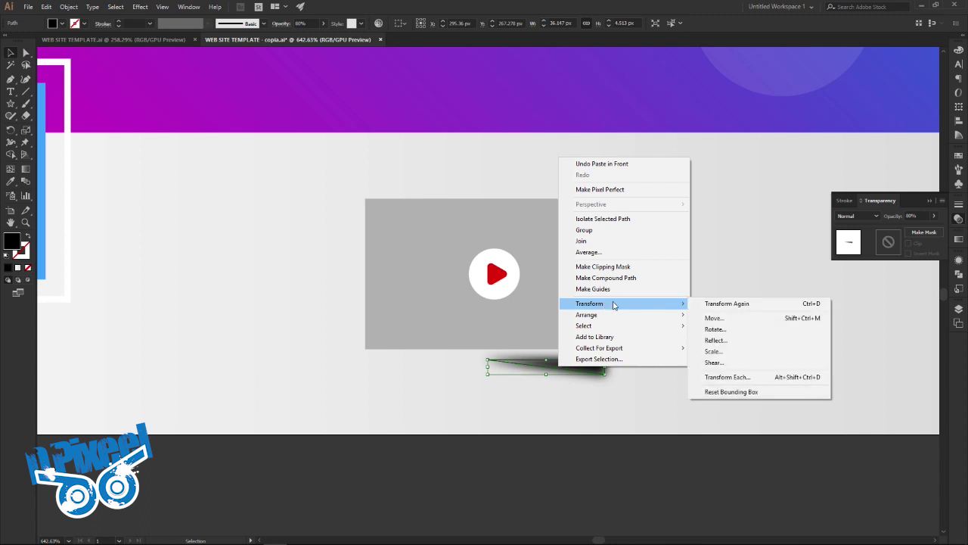
{"action": "left_click", "coordinate": [722, 341]}
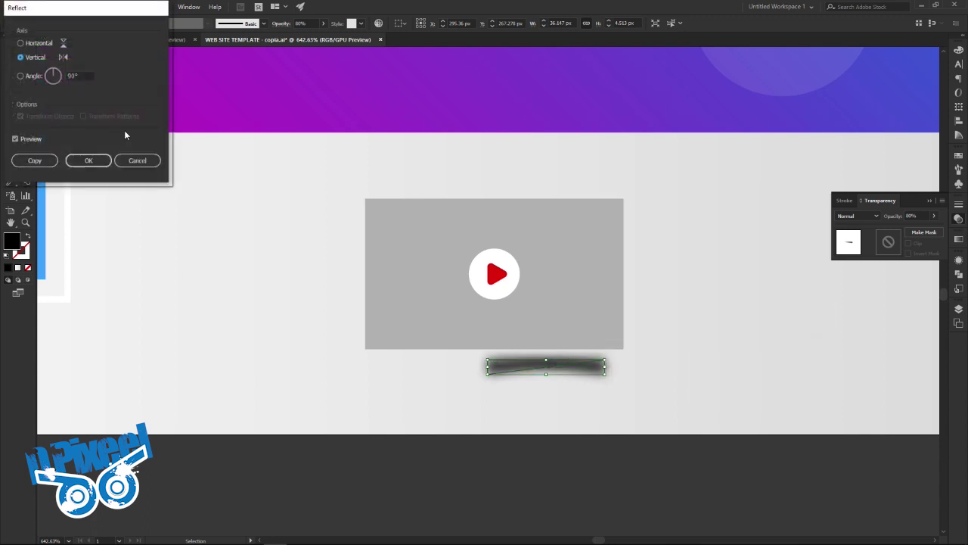
{"action": "left_click", "coordinate": [88, 160]}
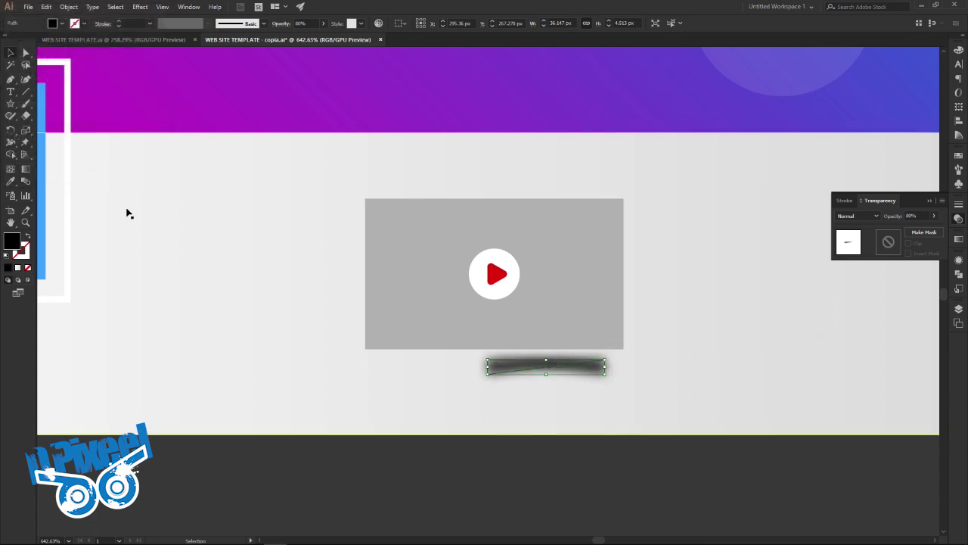
{"action": "key", "text": "Left"}
{"action": "key", "text": "Left"}
{"action": "key", "text": "Left"}
{"action": "key", "text": "Left"}
{"action": "key", "text": "Left"}
{"action": "key", "text": "Left"}
{"action": "key", "text": "Left"}
{"action": "key", "text": "Left"}
{"action": "key", "text": "Left"}
{"action": "key", "text": "Left"}
{"action": "key", "text": "Left"}
{"action": "key", "text": "Left"}
{"action": "key", "text": "Left"}
{"action": "key", "text": "Left"}
{"action": "key", "text": "Right"}
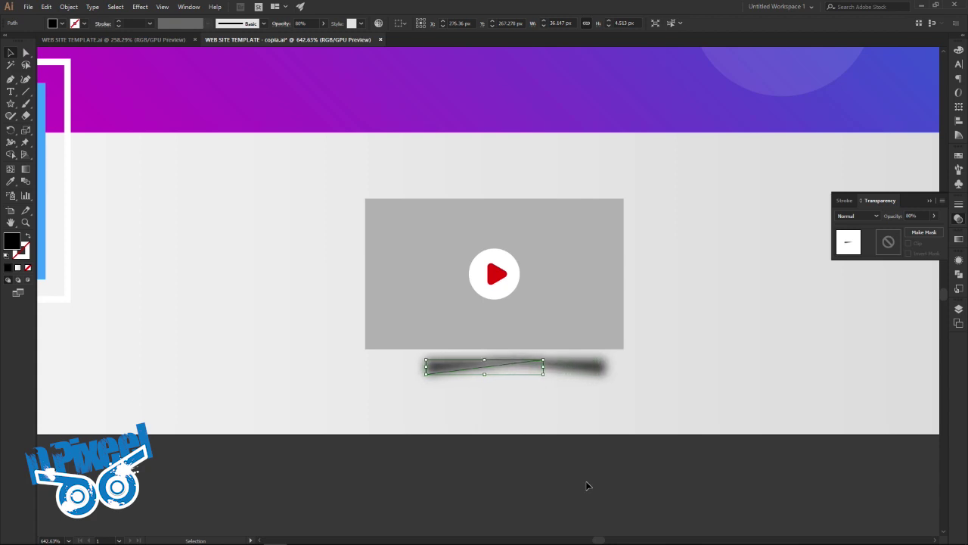
{"action": "key", "text": "Left"}
{"action": "key", "text": "Left"}
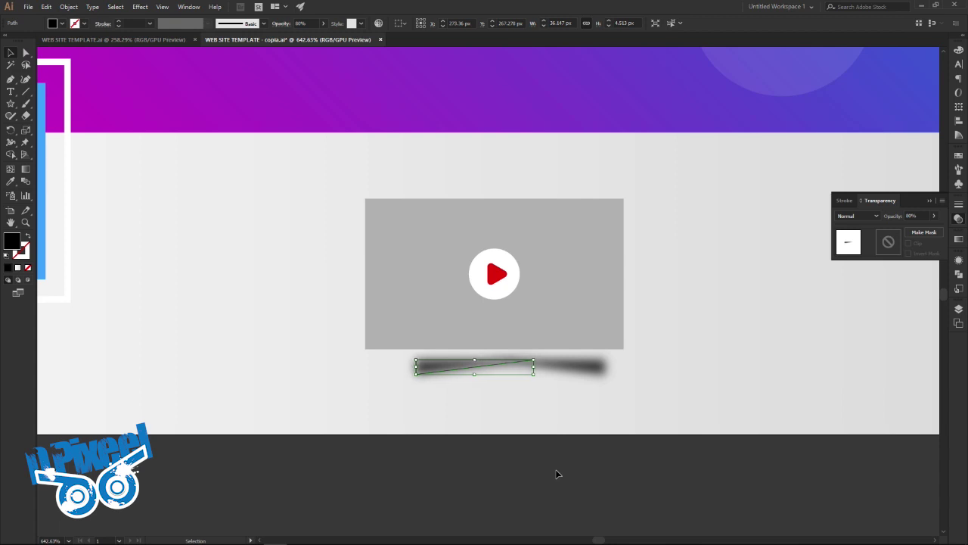
Step: Nudge both shadow halves into place under the thumbnail and widen the shadow
{"action": "left_click", "coordinate": [571, 367], "text": "shift"}
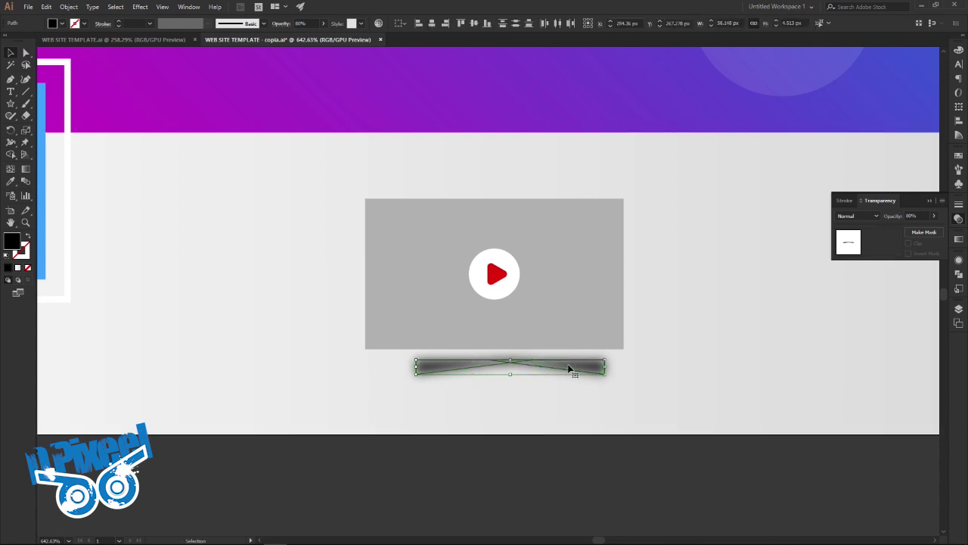
{"action": "key", "text": "Up"}
{"action": "key", "text": "Up"}
{"action": "key", "text": "Up"}
{"action": "key", "text": "Down"}
{"action": "key", "text": "Down"}
{"action": "key", "text": "Down"}
{"action": "key", "text": "Down"}
{"action": "key", "text": "Up"}
{"action": "key", "text": "Up"}
{"action": "key", "text": "Up"}
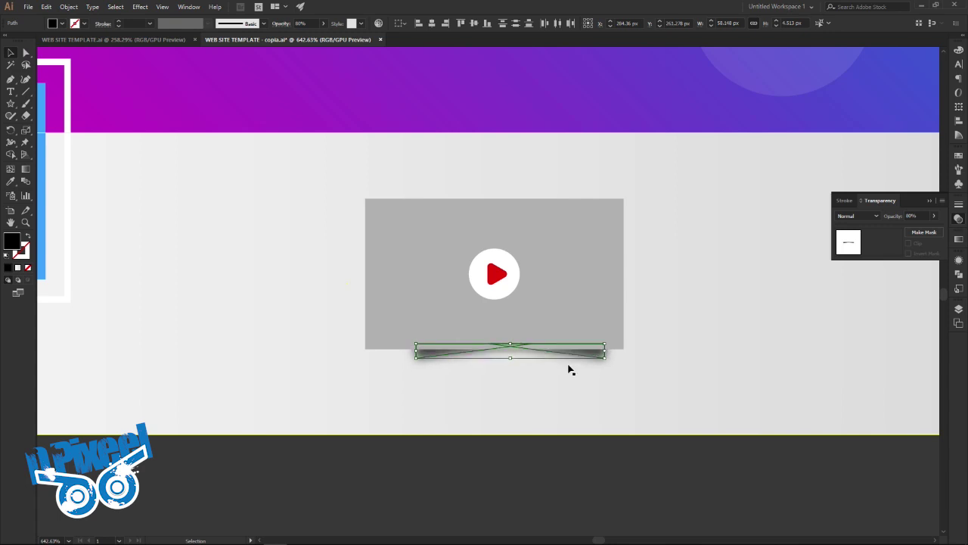
{"action": "key", "text": "Left"}
{"action": "key", "text": "Left"}
{"action": "key", "text": "Left"}
{"action": "key", "text": "Left"}
{"action": "key", "text": "Right"}
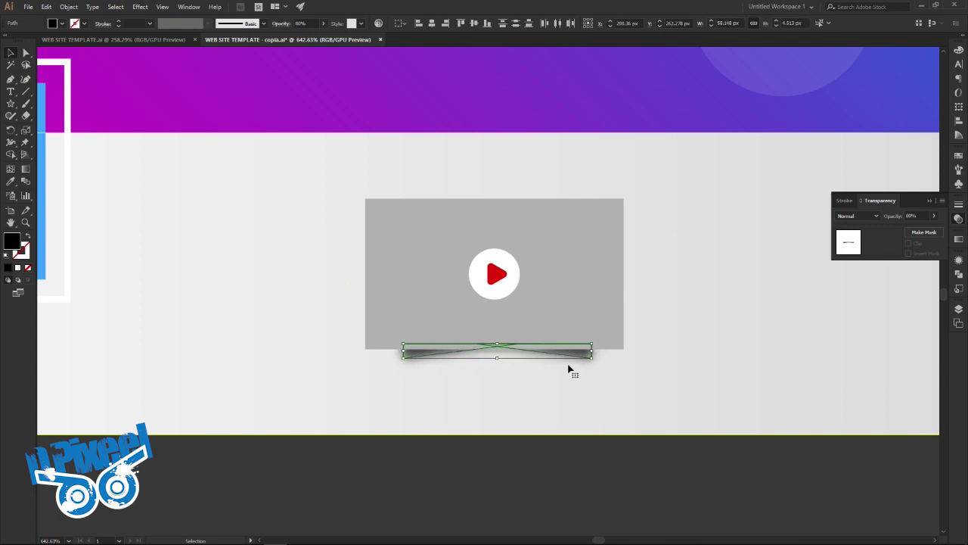
{"action": "left_click_drag", "start_coordinate": [592, 351], "coordinate": [608, 355]}
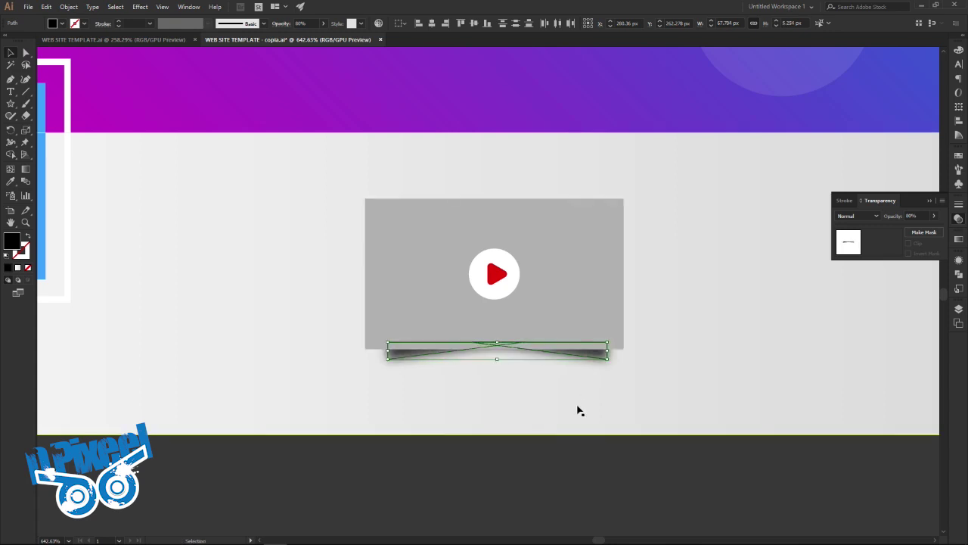
{"action": "left_click", "coordinate": [587, 472]}
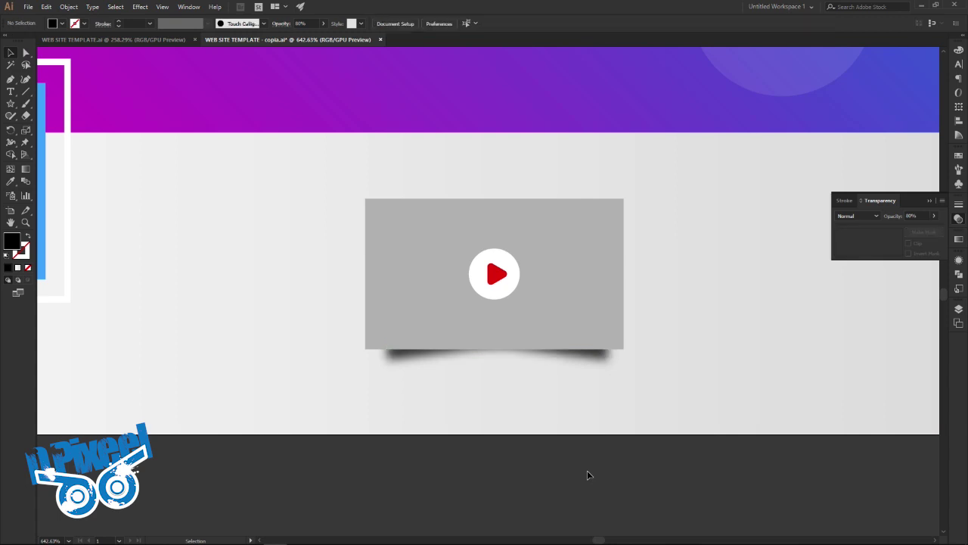
{"action": "left_click", "coordinate": [930, 202]}
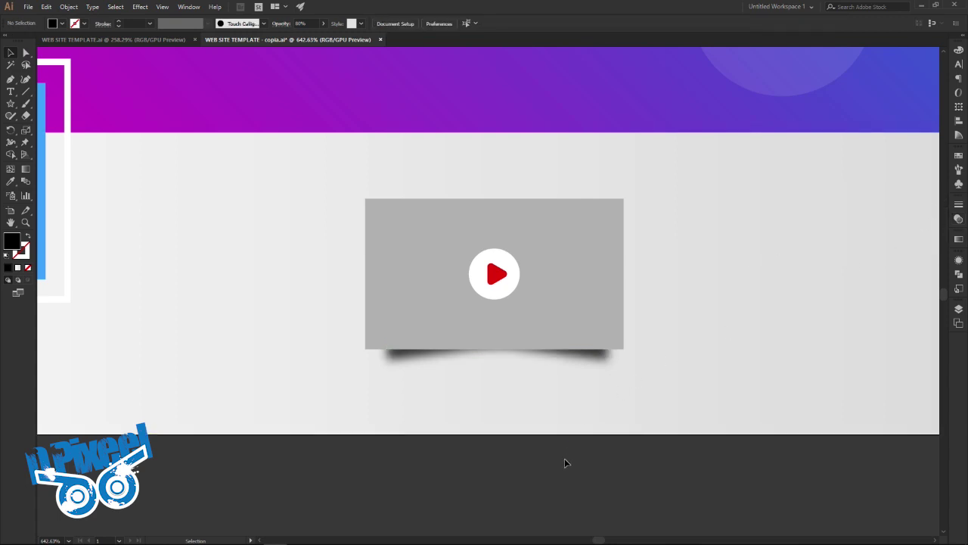
Step: Select the red triangle, nudge it 1 px left, and zoom in on the play button
{"action": "left_click", "coordinate": [500, 274]}
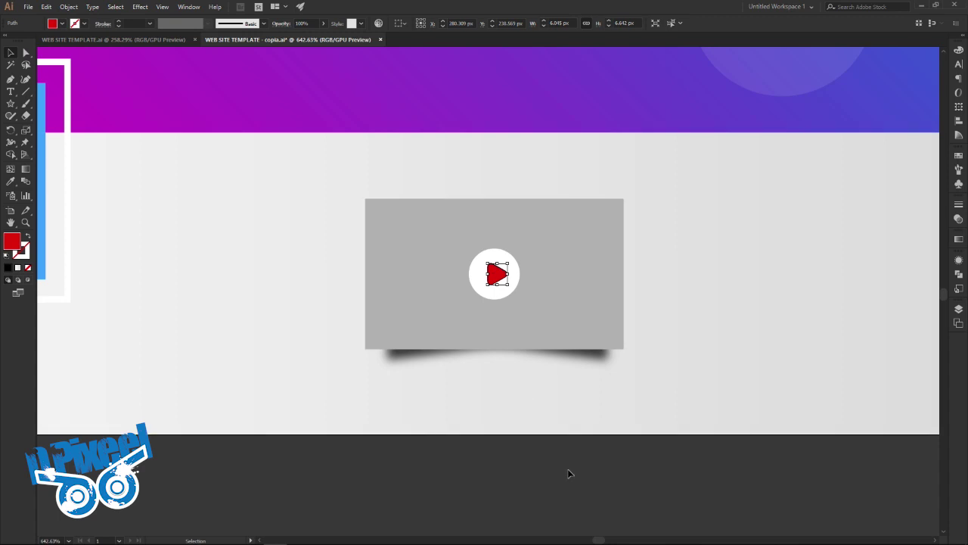
{"action": "left_click", "coordinate": [570, 473]}
{"action": "left_click", "coordinate": [499, 278]}
{"action": "key", "text": "Left"}
{"action": "scroll", "coordinate": [498, 279], "scroll_direction": "up", "scroll_amount": 5}
{"action": "left_click_drag", "start_coordinate": [702, 277], "coordinate": [543, 301]}
Step: Align the triangle horizontally centred on the white circle, aligning to selection
{"action": "key", "text": "v"}
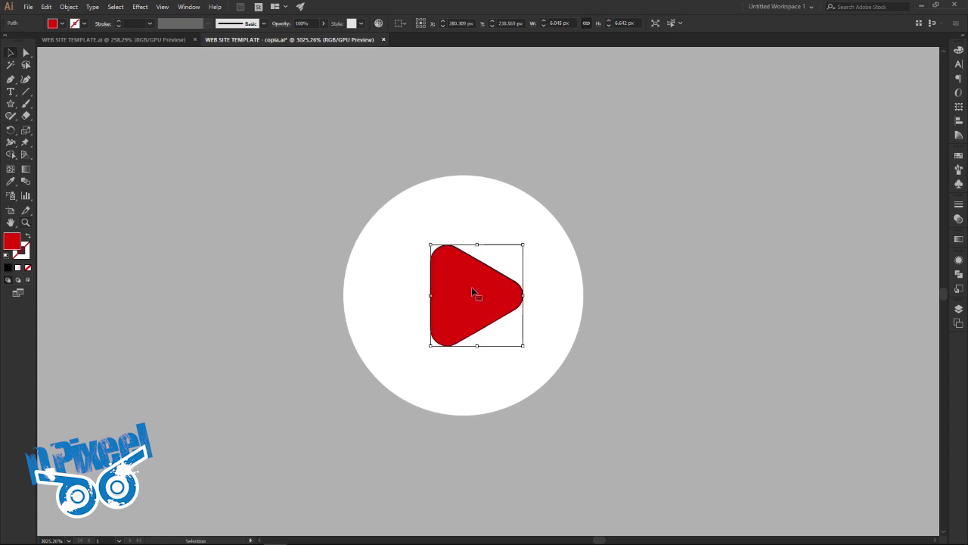
{"action": "left_click", "coordinate": [481, 216]}
{"action": "left_click", "coordinate": [399, 24]}
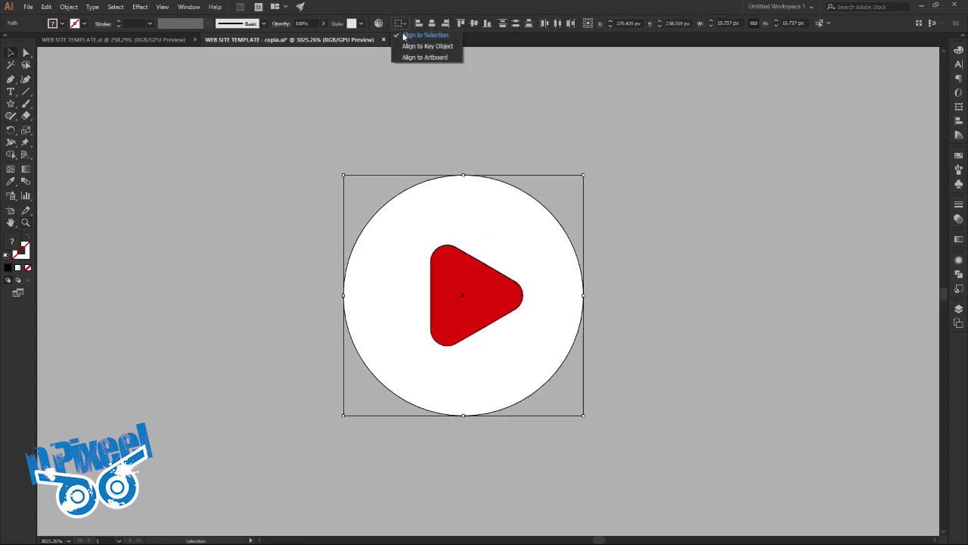
{"action": "left_click", "coordinate": [432, 23]}
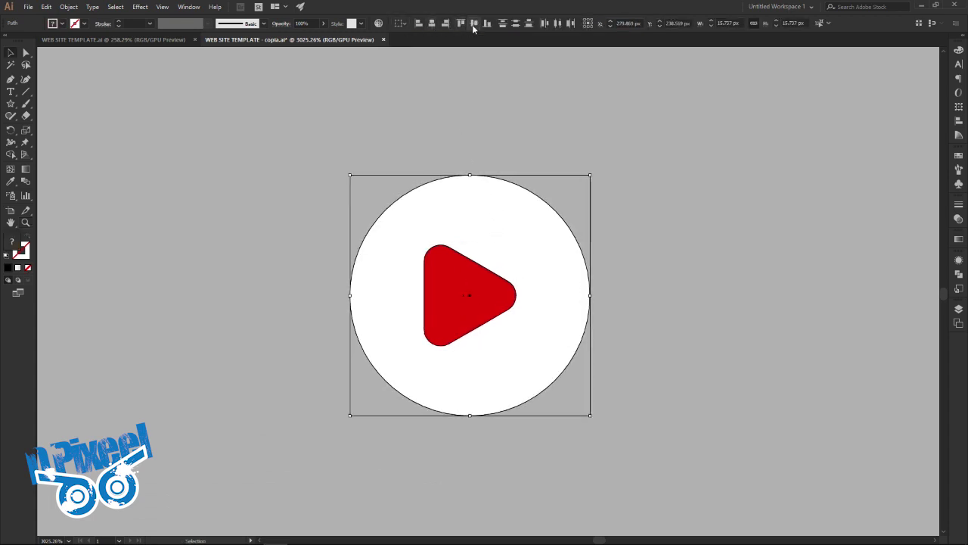
{"action": "scroll", "coordinate": [514, 161], "scroll_direction": "down", "scroll_amount": 3}
{"action": "scroll", "coordinate": [434, 222], "scroll_direction": "down", "scroll_amount": 2}
{"action": "scroll", "coordinate": [436, 227], "scroll_direction": "down", "scroll_amount": 2}
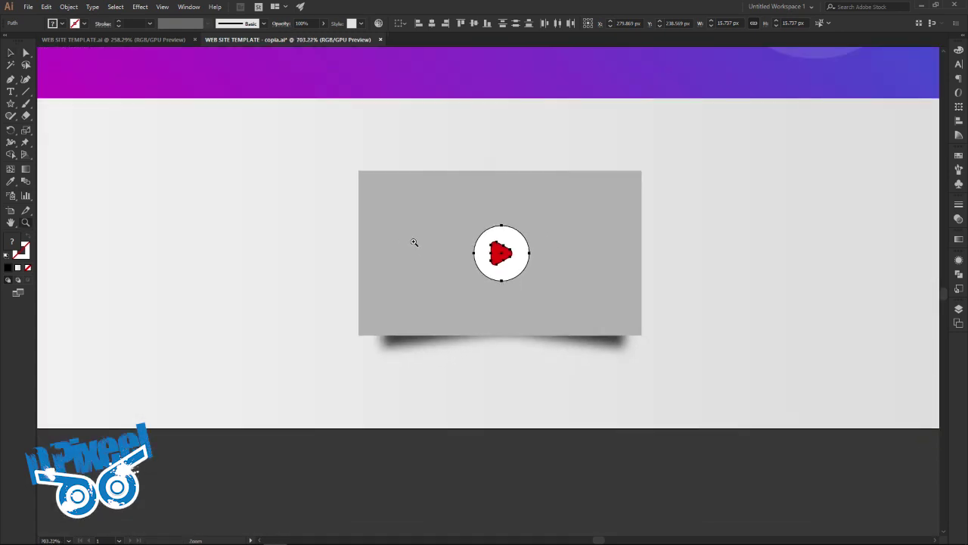
{"action": "scroll", "coordinate": [413, 240], "scroll_direction": "right", "scroll_amount": 2}
{"action": "key", "text": "ctrl+space"}
Step: Group the grey video card with its blurred shadow
{"action": "left_click", "coordinate": [351, 250]}
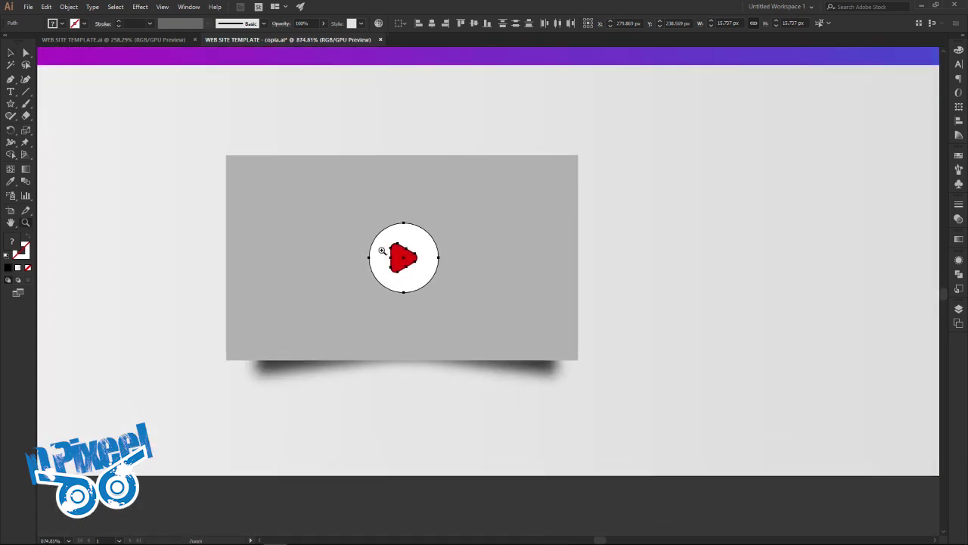
{"action": "left_click", "coordinate": [380, 253]}
{"action": "left_click", "coordinate": [280, 224]}
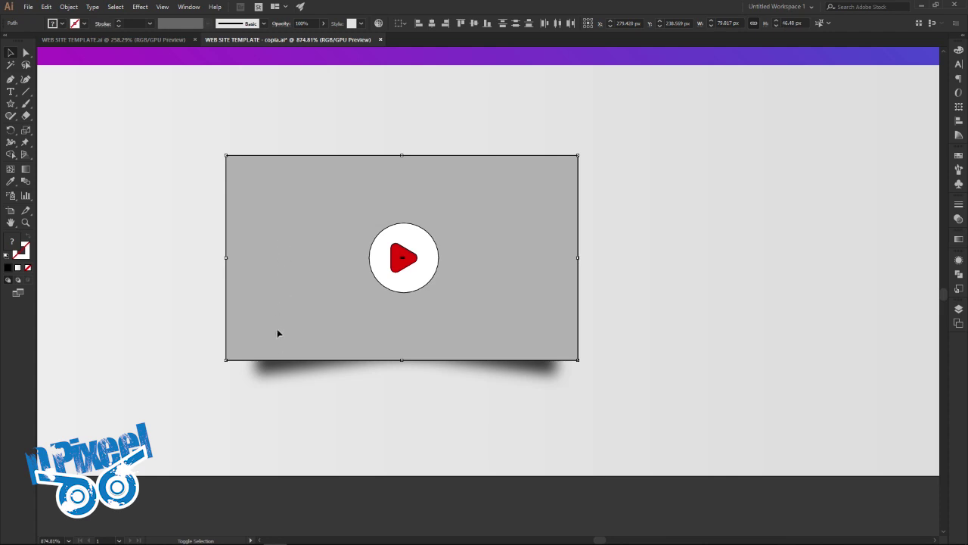
{"action": "left_click", "coordinate": [272, 370], "text": "shift"}
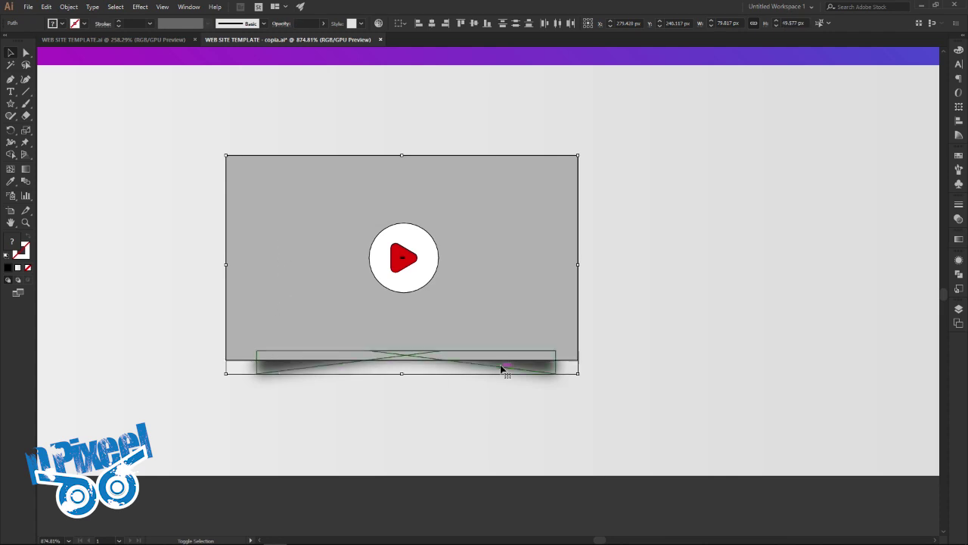
{"action": "right_click", "coordinate": [494, 302]}
{"action": "left_click", "coordinate": [534, 369]}
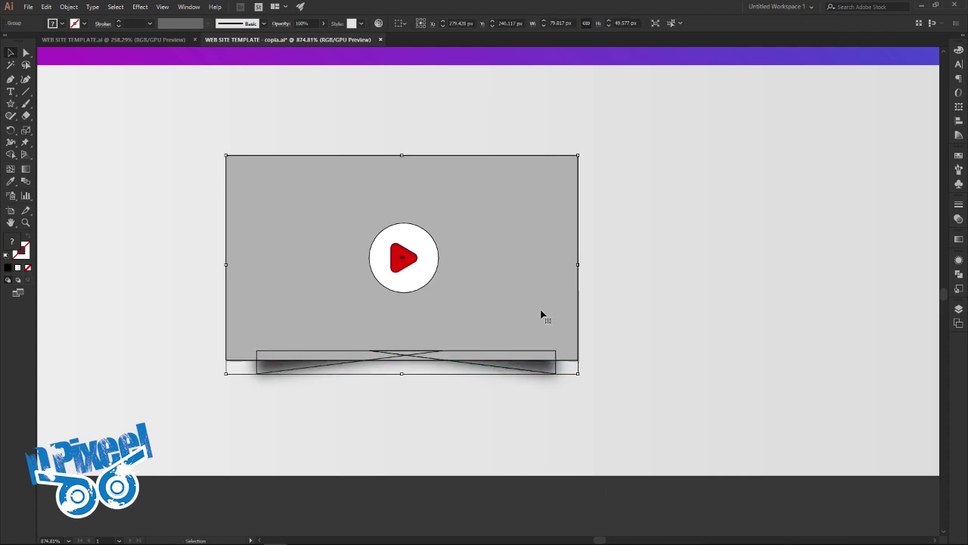
Step: Check the reference layout, then repeat the thumbnail to the right to make three copies
{"action": "scroll", "coordinate": [540, 302], "scroll_direction": "down", "scroll_amount": 2}
{"action": "scroll", "coordinate": [484, 269], "scroll_direction": "down", "scroll_amount": 3}
{"action": "scroll", "coordinate": [462, 266], "scroll_direction": "up", "scroll_amount": 1}
{"action": "left_click_drag", "start_coordinate": [501, 272], "coordinate": [462, 315]}
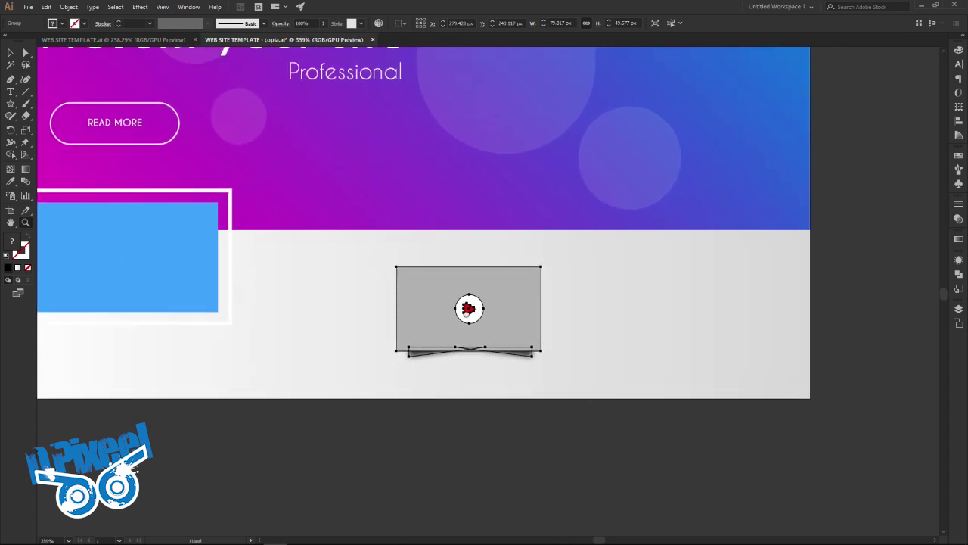
{"action": "left_click", "coordinate": [162, 41]}
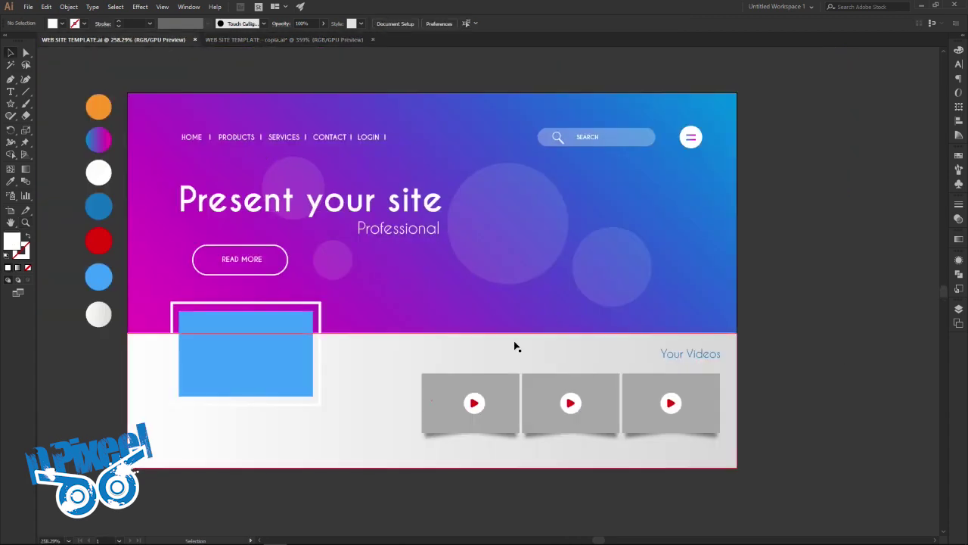
{"action": "left_click", "coordinate": [311, 40]}
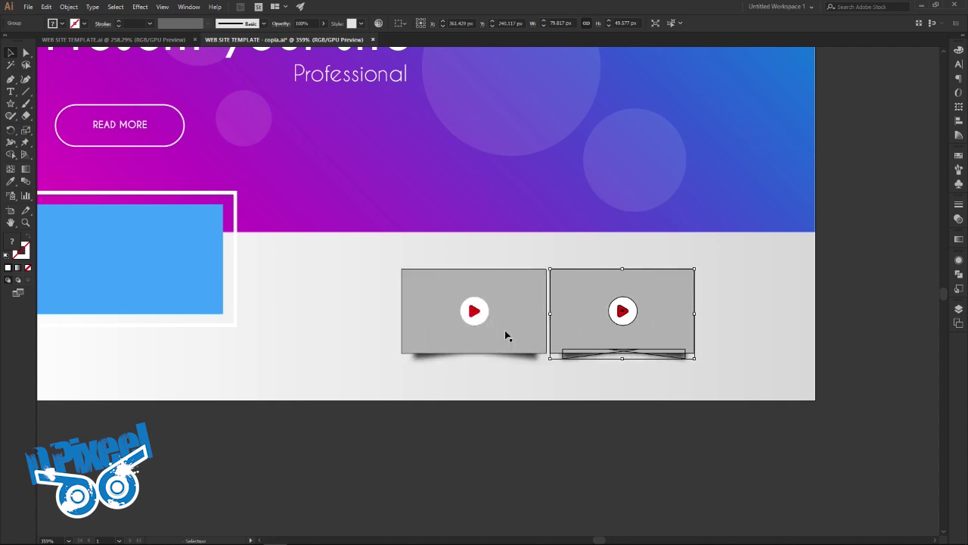
{"action": "key", "text": "ctrl+d"}
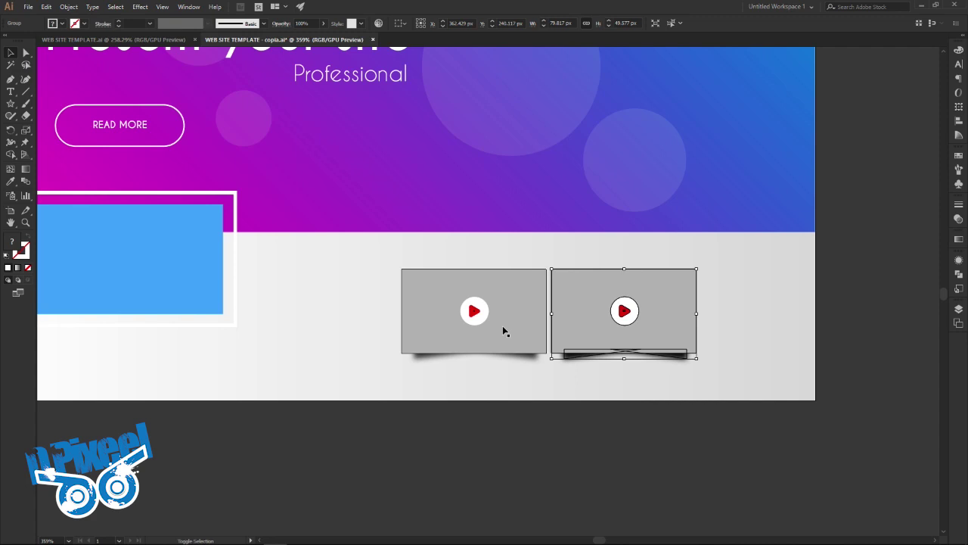
{"action": "key", "text": "shift+Right"}
{"action": "key", "text": "shift+Right"}
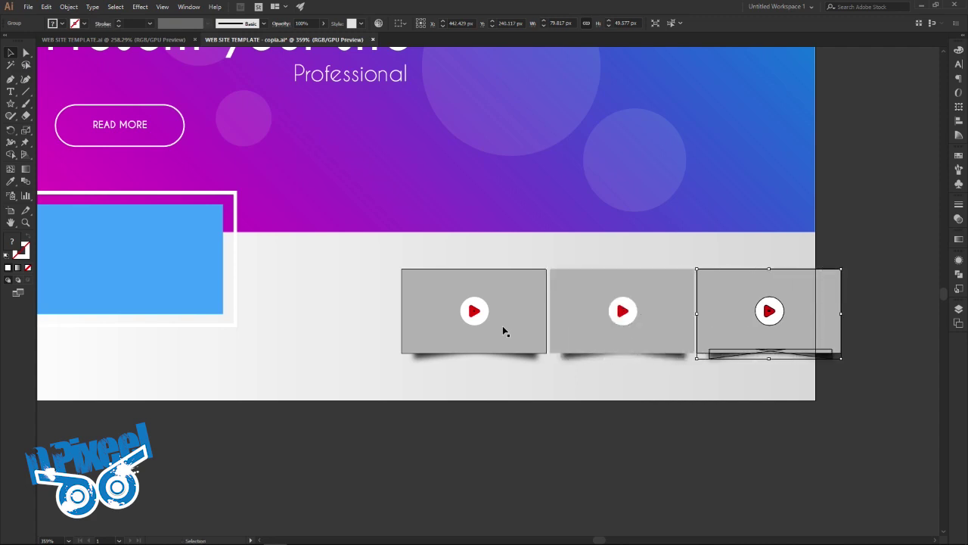
{"action": "key", "text": "Right"}
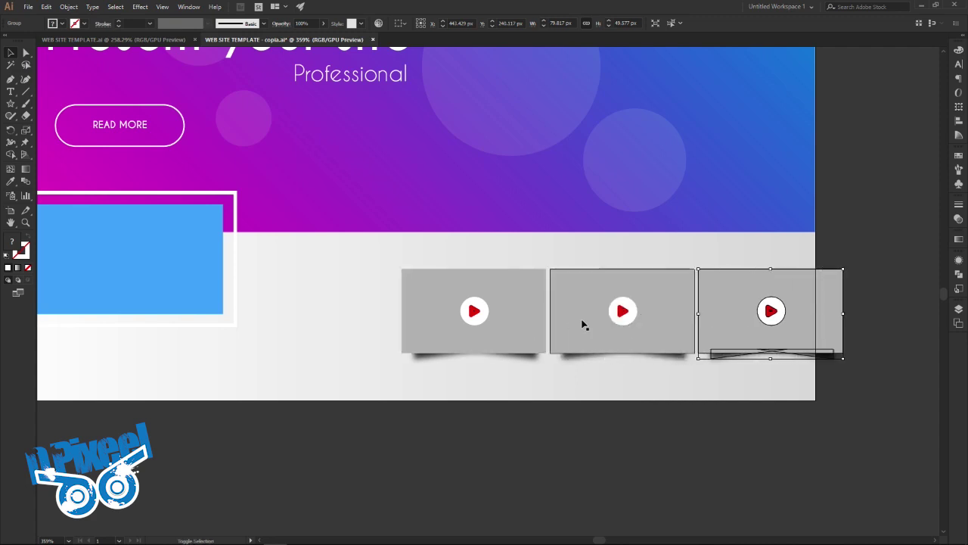
Step: Shift the row of three thumbnails left and down, then compare with the reference layout
{"action": "left_click", "coordinate": [579, 325], "text": "shift"}
{"action": "left_click", "coordinate": [536, 330], "text": "shift"}
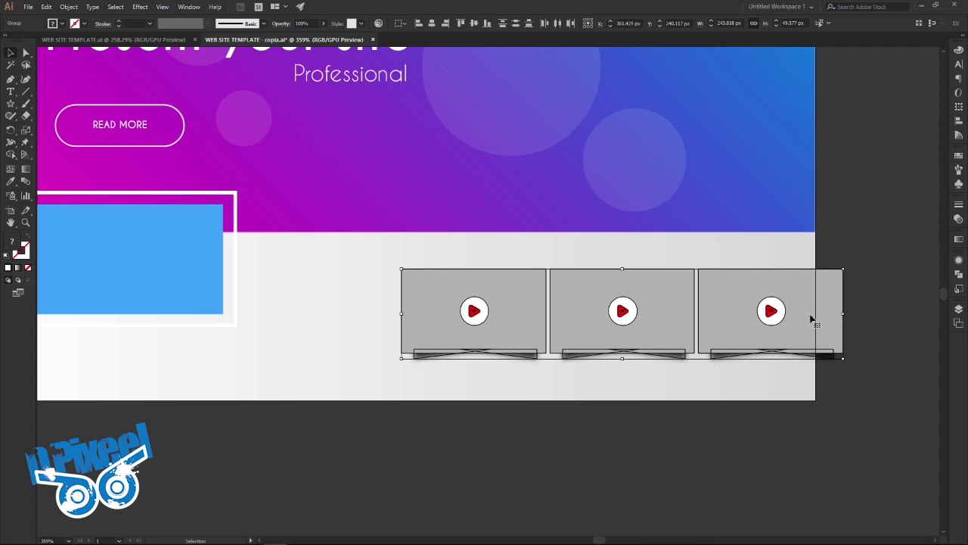
{"action": "key", "text": "shift+Left"}
{"action": "key", "text": "shift+Left"}
{"action": "key", "text": "shift+Left"}
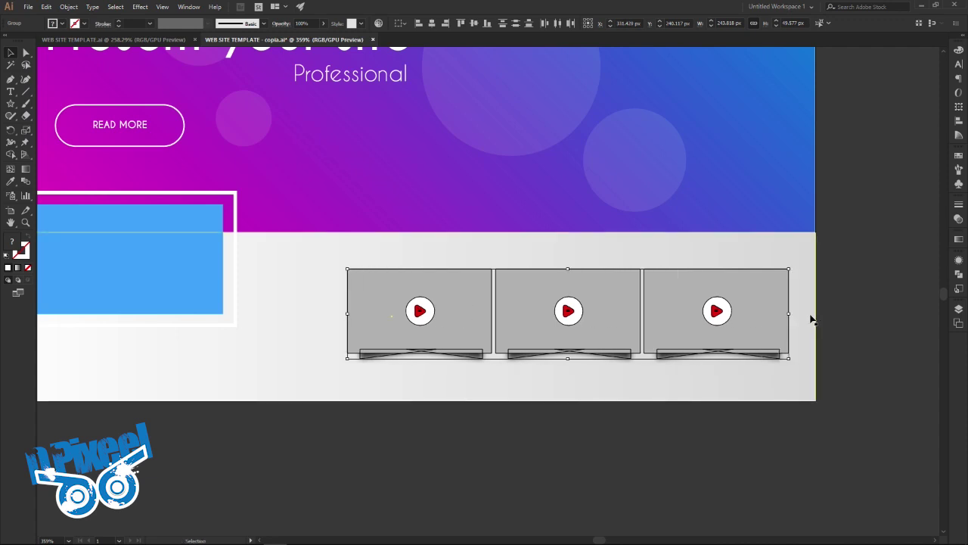
{"action": "key", "text": "Down"}
{"action": "key", "text": "Down"}
{"action": "key", "text": "Down"}
{"action": "left_click", "coordinate": [832, 307]}
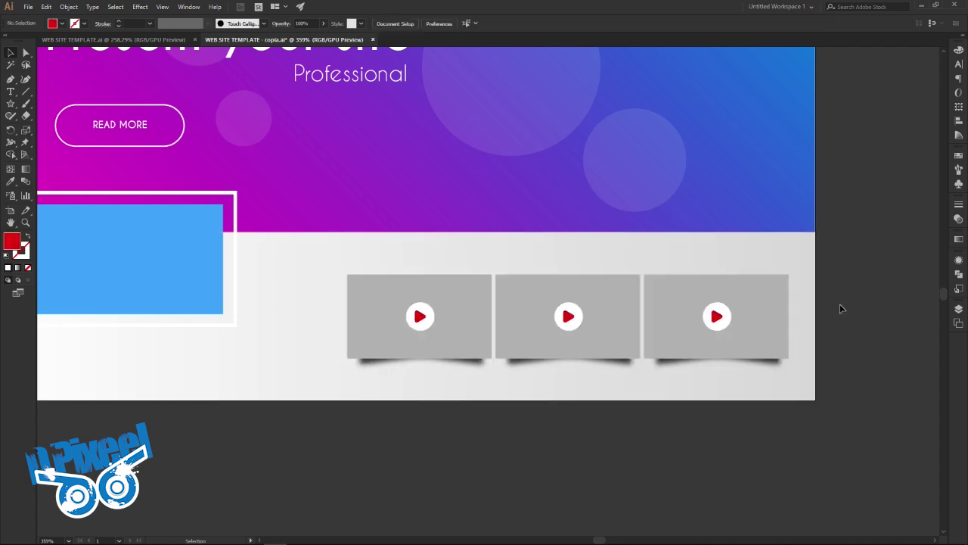
{"action": "left_click", "coordinate": [163, 40]}
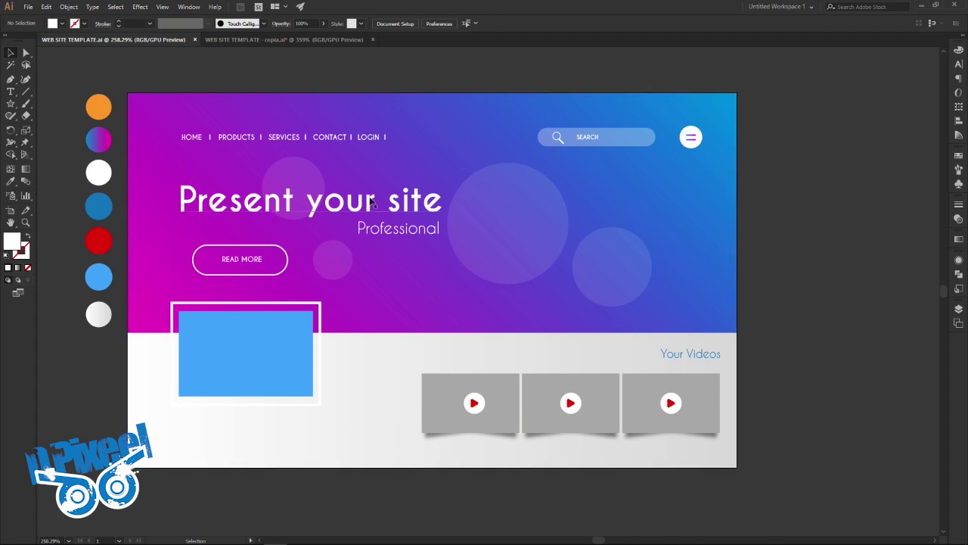
{"action": "left_click", "coordinate": [298, 42]}
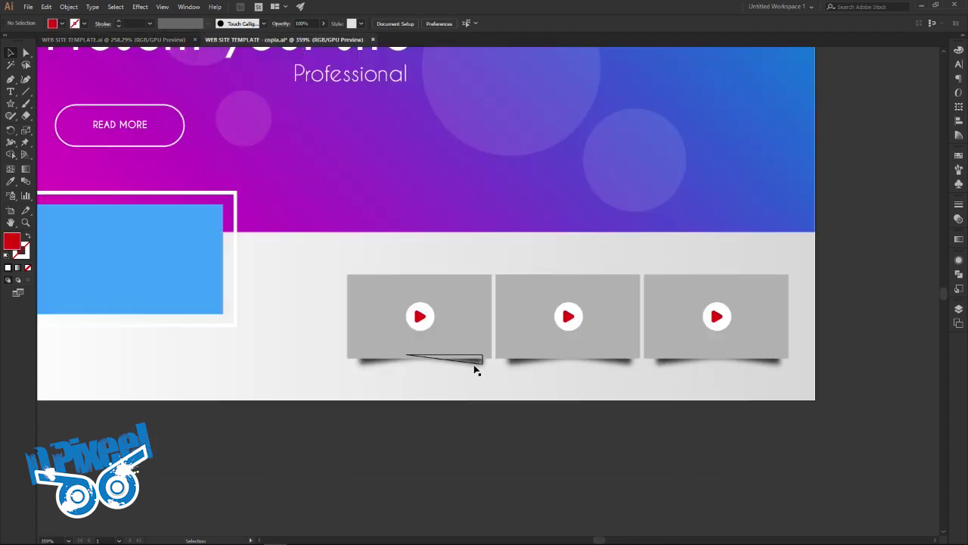
Step: Set the shadow under the first video thumbnail to 50% opacity
{"action": "left_click", "coordinate": [475, 366]}
{"action": "double_click", "coordinate": [476, 366]}
{"action": "left_click", "coordinate": [432, 369]}
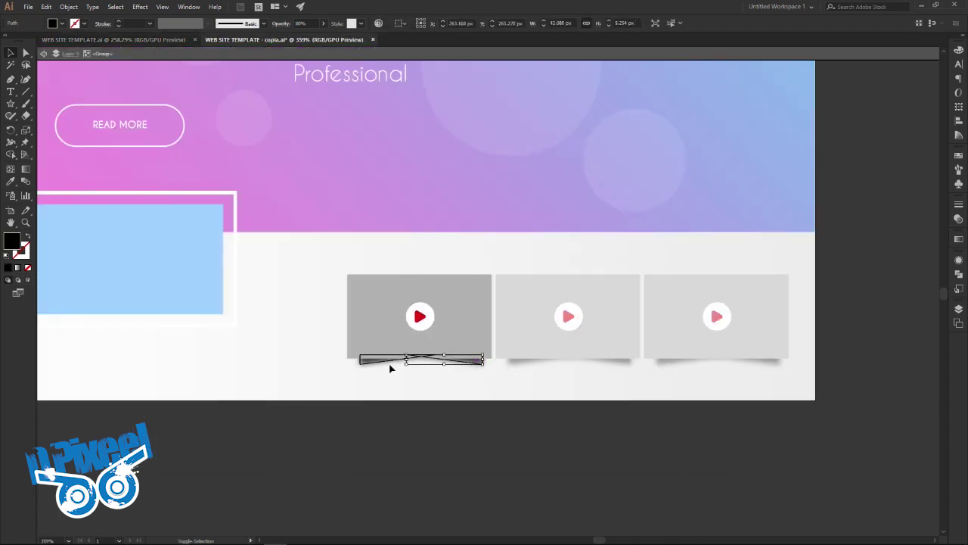
{"action": "left_click", "coordinate": [391, 368]}
{"action": "left_click", "coordinate": [959, 201]}
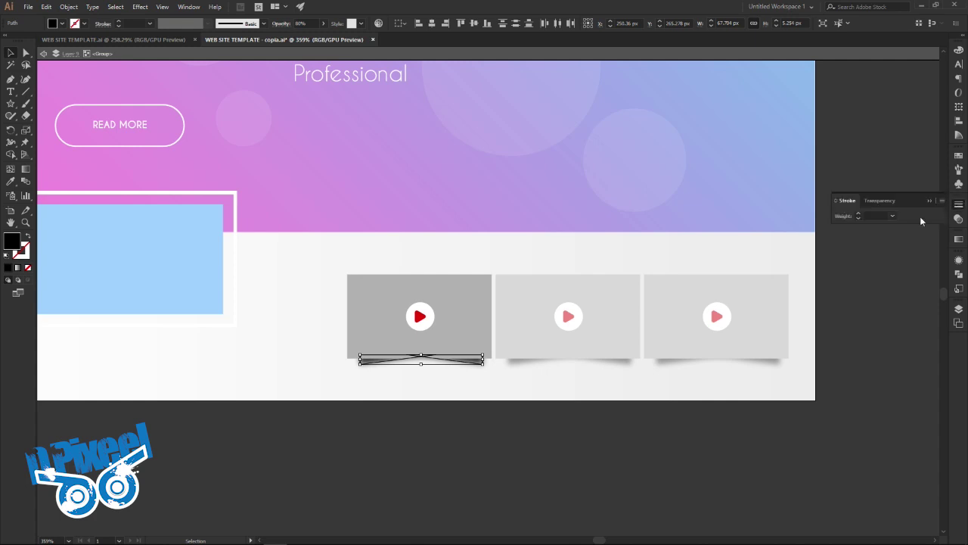
{"action": "left_click", "coordinate": [894, 202]}
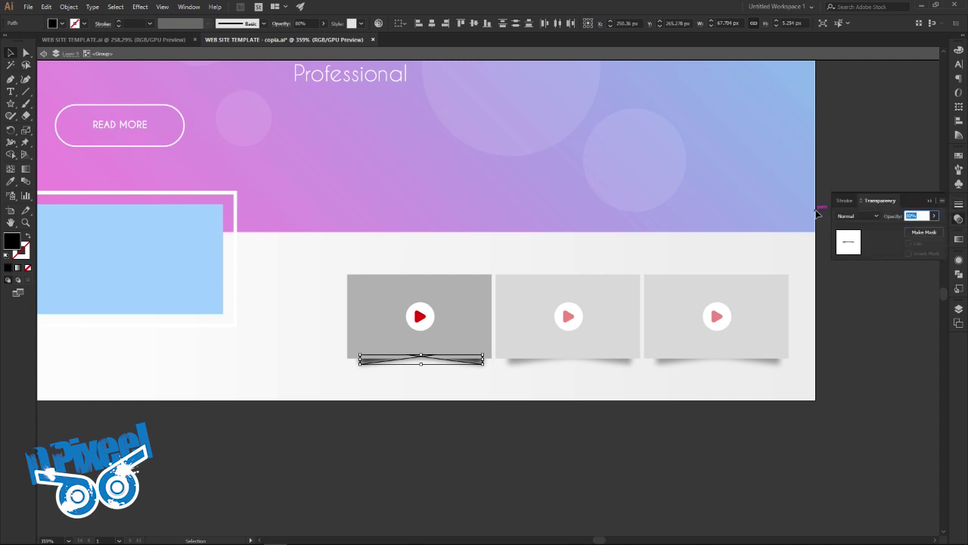
{"action": "type", "text": "70"}
{"action": "key", "text": "Return"}
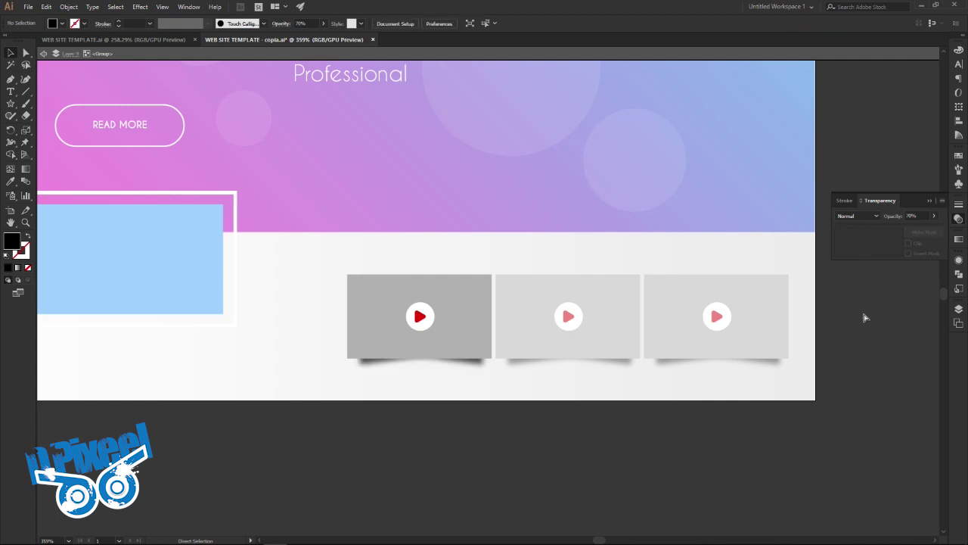
{"action": "key", "text": "ctrl+z"}
{"action": "left_click", "coordinate": [917, 216]}
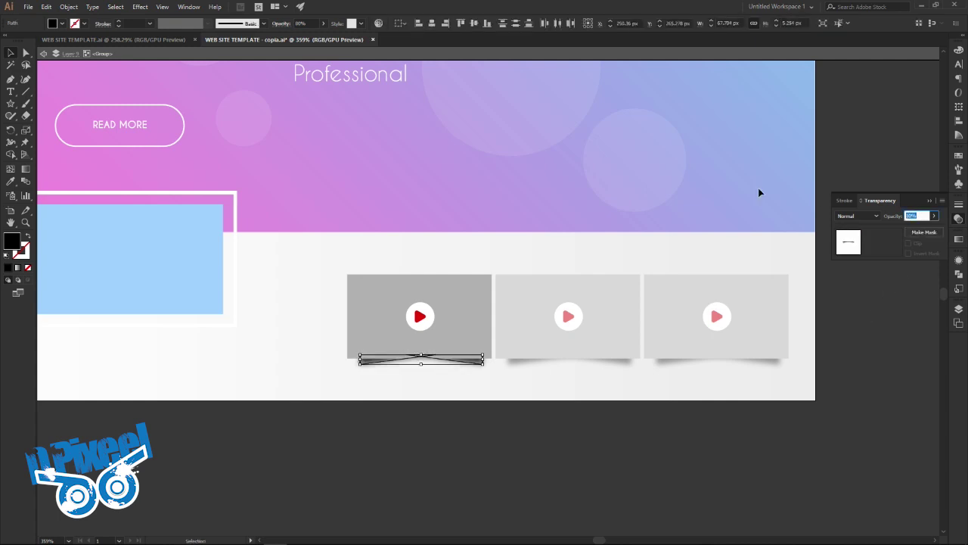
{"action": "type", "text": "50"}
{"action": "key", "text": "Return"}
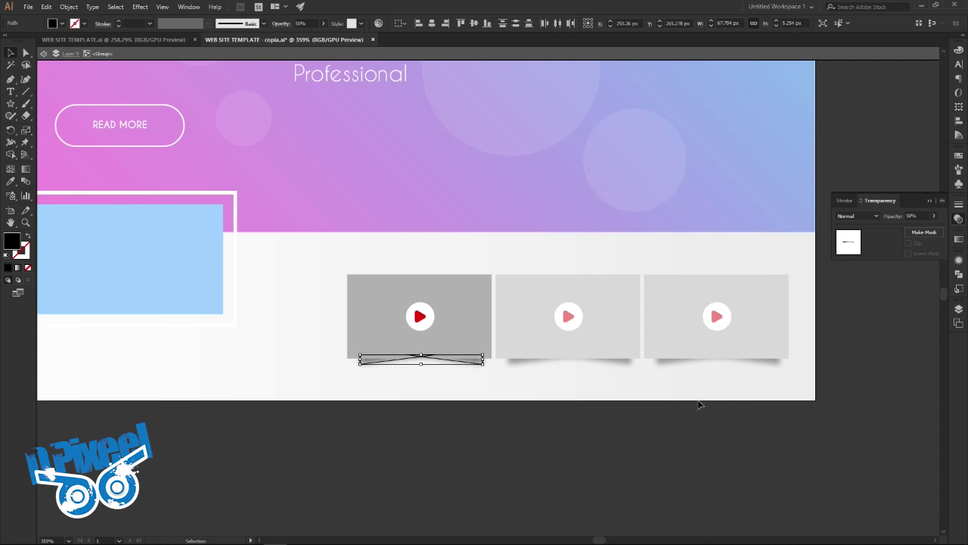
{"action": "double_click", "coordinate": [701, 414]}
Step: Set the middle thumbnail's shadow to 50% opacity
{"action": "left_click", "coordinate": [627, 368]}
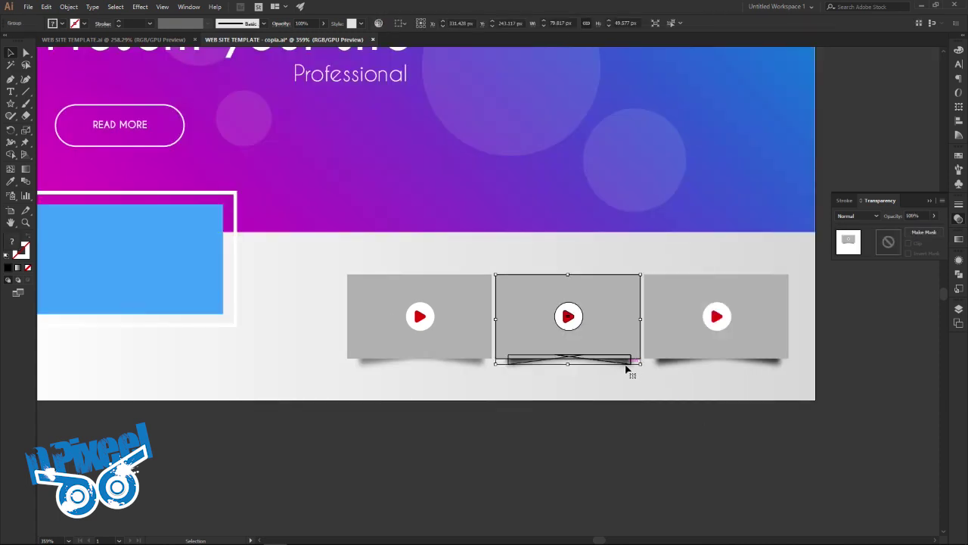
{"action": "double_click", "coordinate": [627, 369]}
{"action": "left_click", "coordinate": [534, 366]}
{"action": "left_click", "coordinate": [911, 216]}
{"action": "type", "text": "50"}
{"action": "key", "text": "Return"}
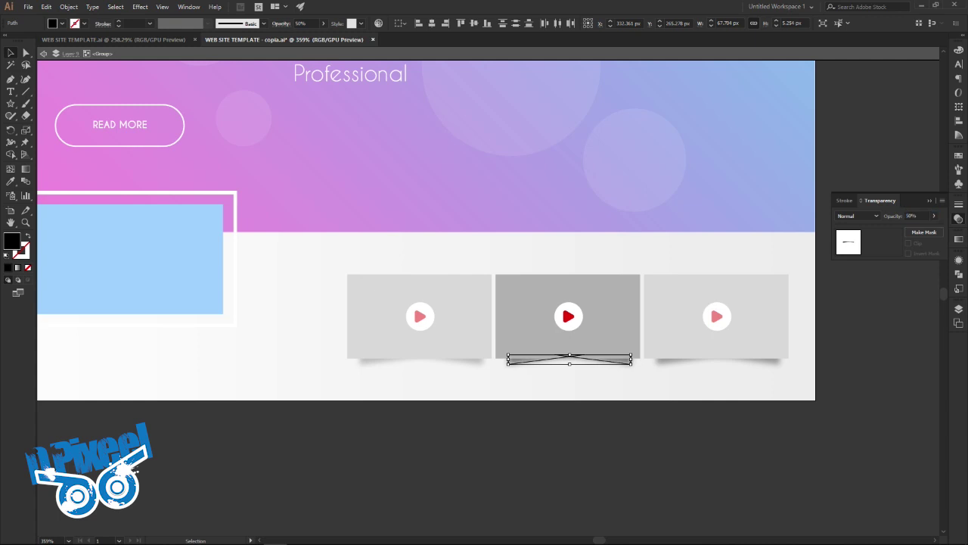
{"action": "double_click", "coordinate": [761, 412]}
Step: Set the third thumbnail's shadow to 50% opacity, then zoom out to the whole page
{"action": "left_click", "coordinate": [758, 366]}
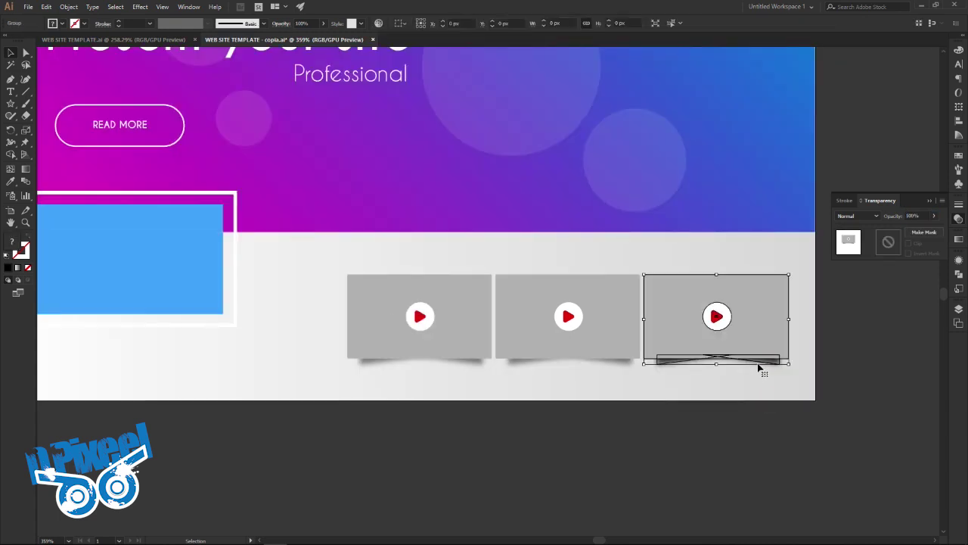
{"action": "double_click", "coordinate": [759, 366]}
{"action": "left_click", "coordinate": [760, 368]}
{"action": "left_click", "coordinate": [672, 368]}
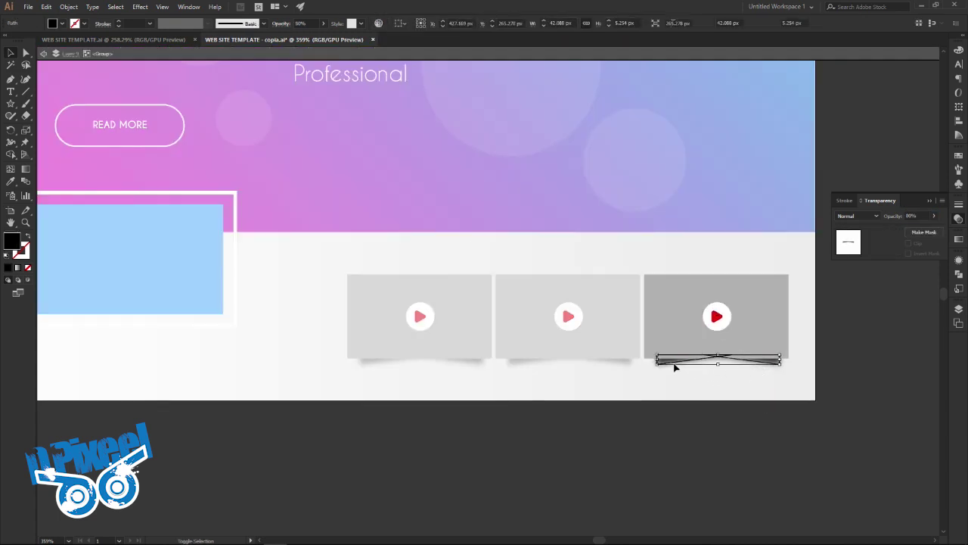
{"action": "left_click", "coordinate": [911, 216]}
{"action": "type", "text": "50"}
{"action": "key", "text": "Return"}
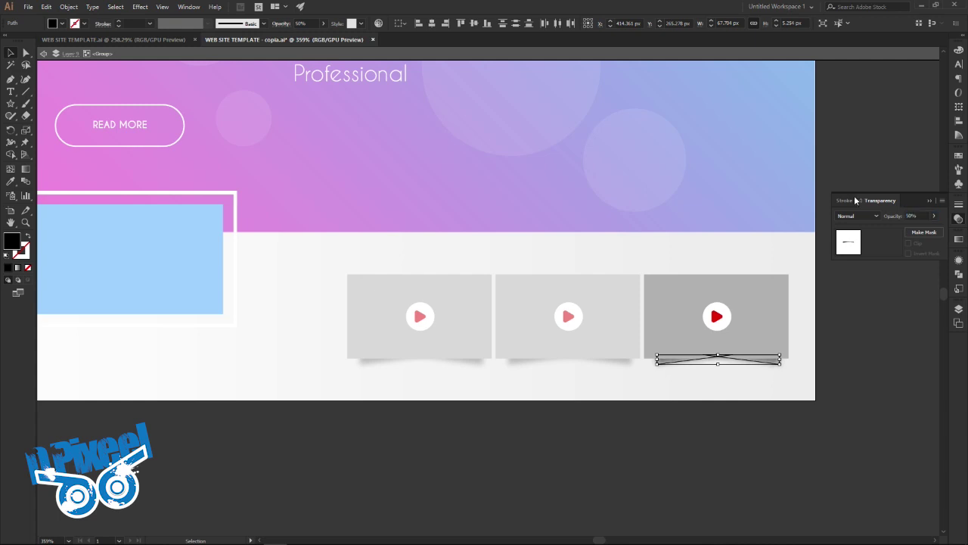
{"action": "double_click", "coordinate": [744, 433]}
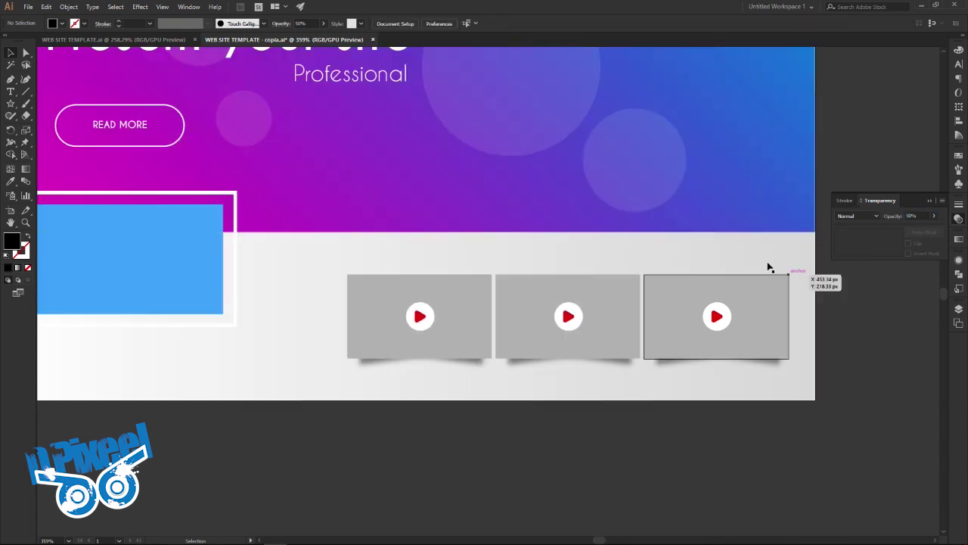
{"action": "left_click", "coordinate": [929, 201]}
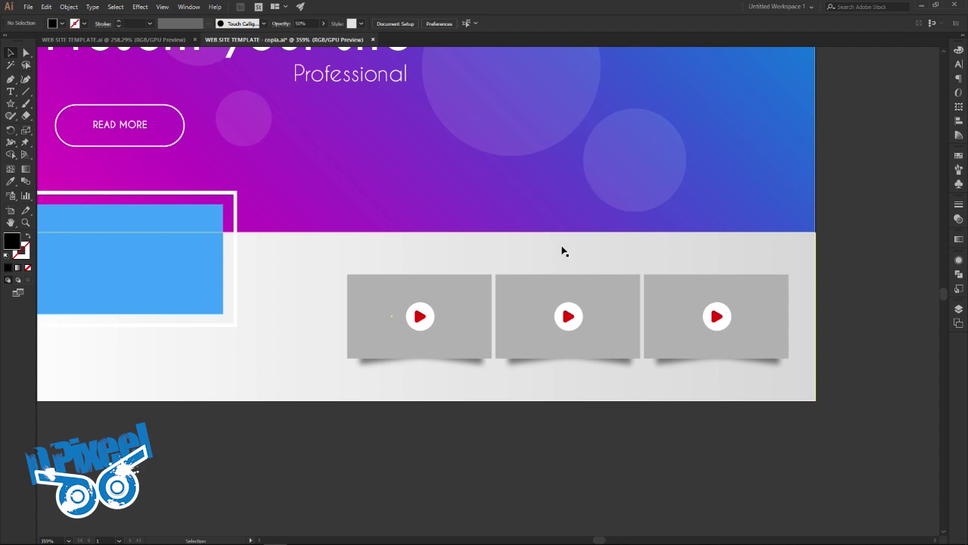
{"action": "key", "text": "z"}
{"action": "mouse_move", "coordinate": [562, 242]}
{"action": "left_mouse_down"}
{"action": "mouse_move", "coordinate": [478, 241]}
{"action": "mouse_move", "coordinate": [484, 297]}
{"action": "left_mouse_up"}
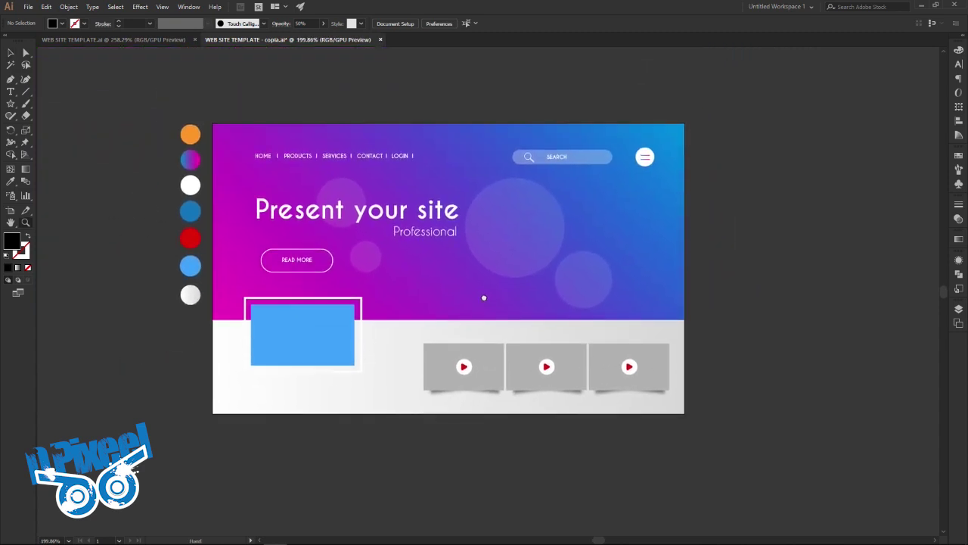
Step: Copy and paste a duplicate of the 'Professional' hero text
{"action": "left_click", "coordinate": [11, 53]}
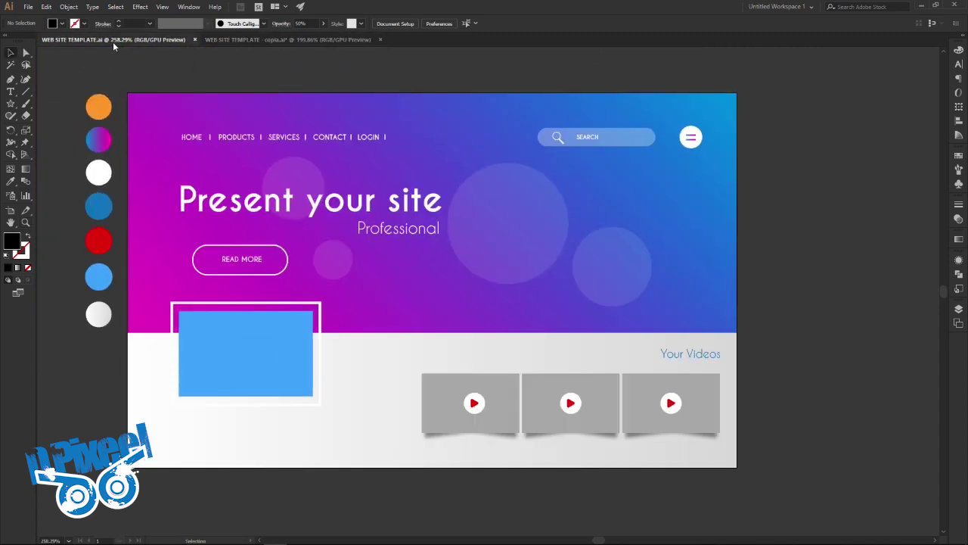
{"action": "left_click", "coordinate": [112, 39]}
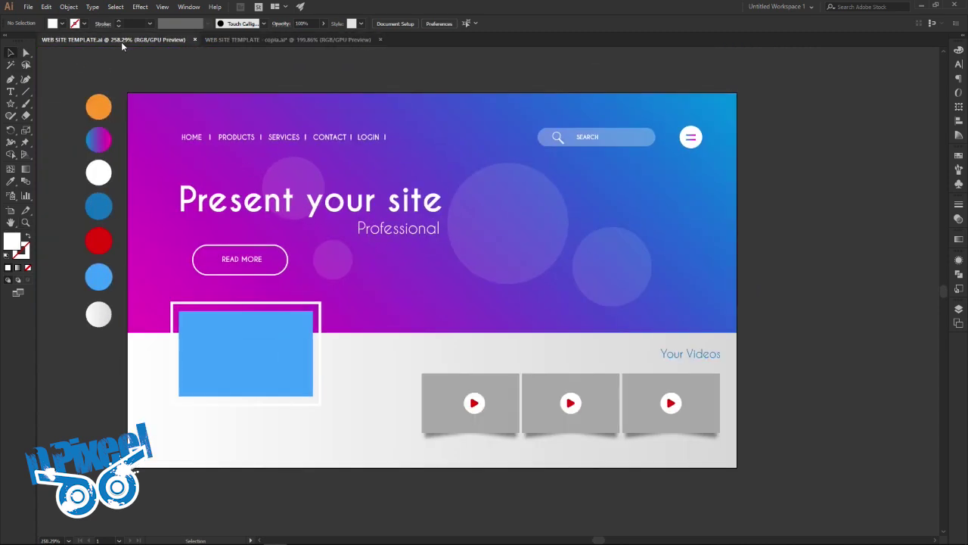
{"action": "left_click", "coordinate": [252, 39]}
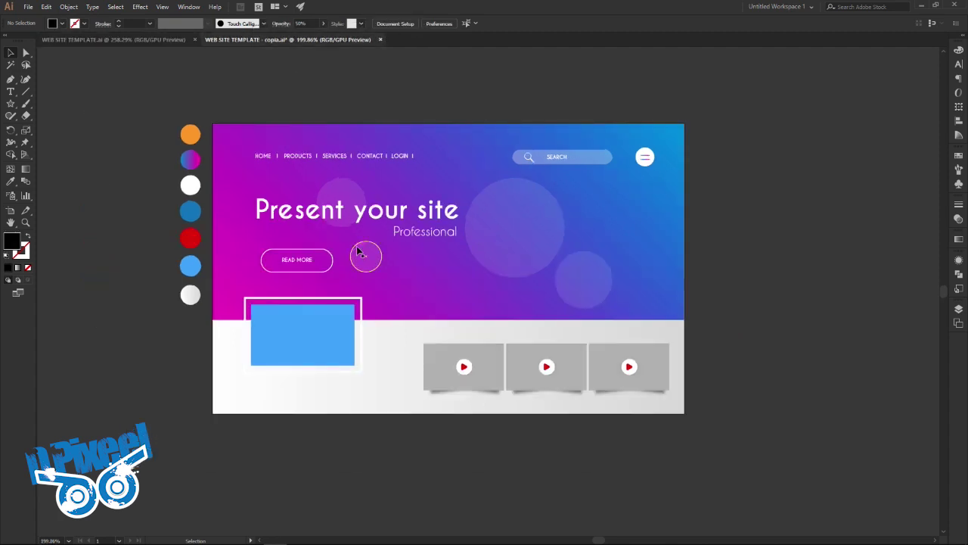
{"action": "left_click", "coordinate": [408, 236]}
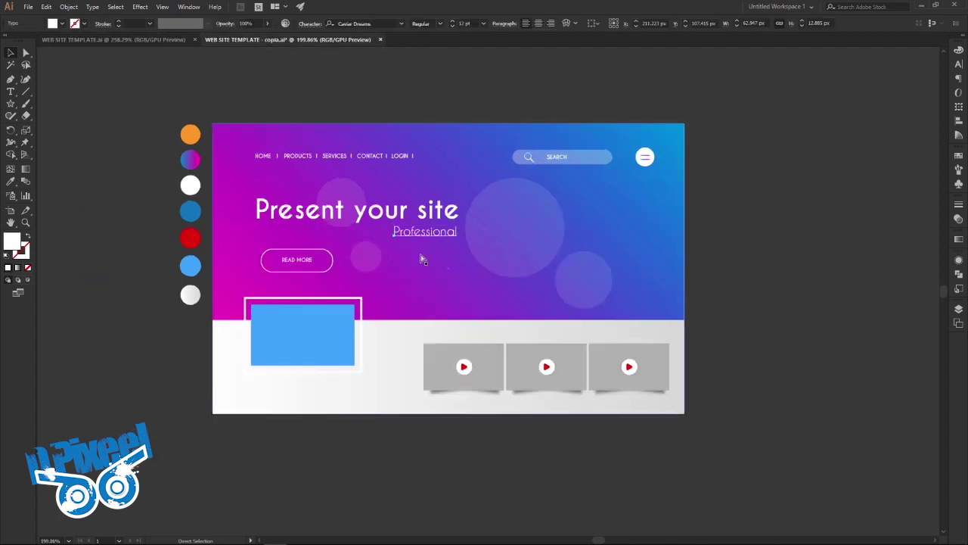
{"action": "left_click", "coordinate": [47, 7]}
{"action": "left_click", "coordinate": [56, 56]}
{"action": "left_click", "coordinate": [47, 7]}
{"action": "left_click", "coordinate": [57, 68]}
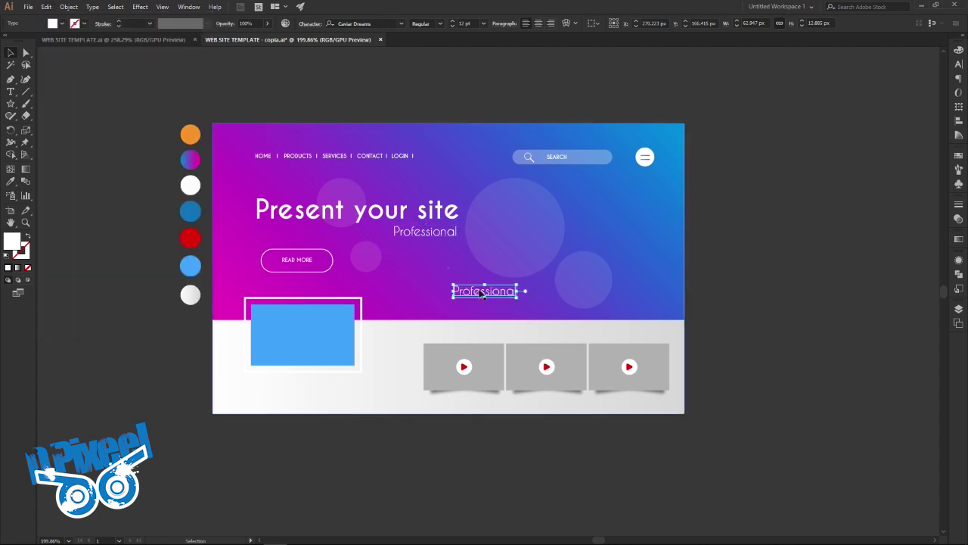
Step: Retype the pasted text to read 'Your Videos'
{"action": "double_click", "coordinate": [496, 294]}
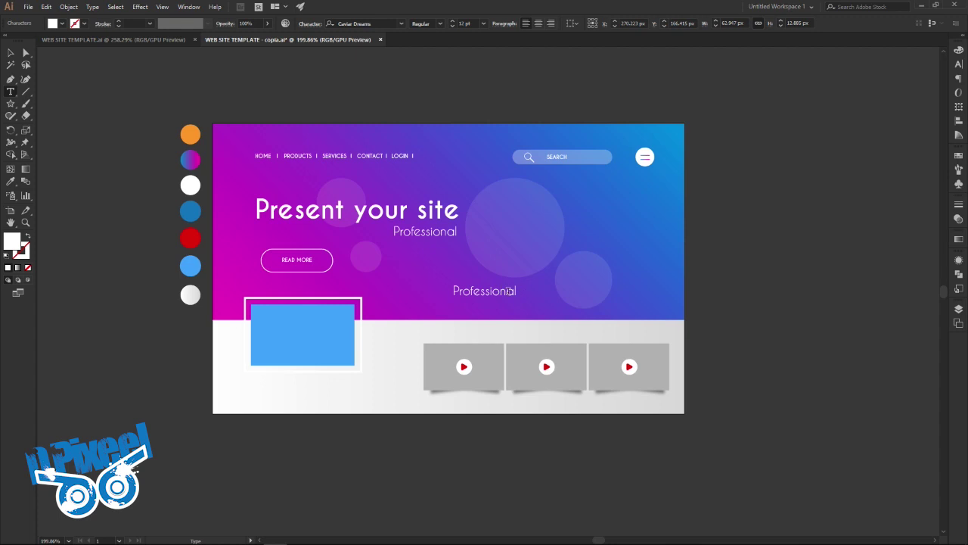
{"action": "left_click_drag", "start_coordinate": [515, 291], "coordinate": [396, 264]}
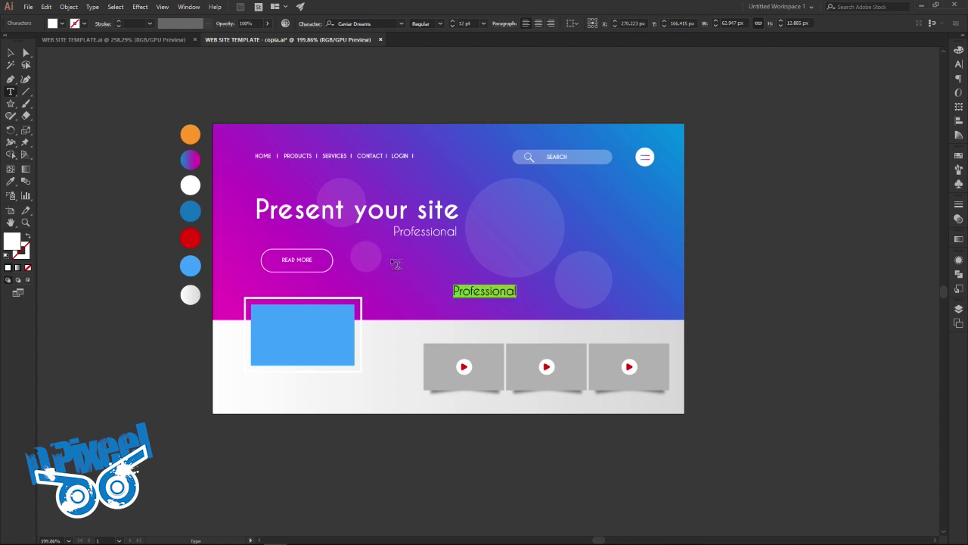
{"action": "type", "text": "Your Videos"}
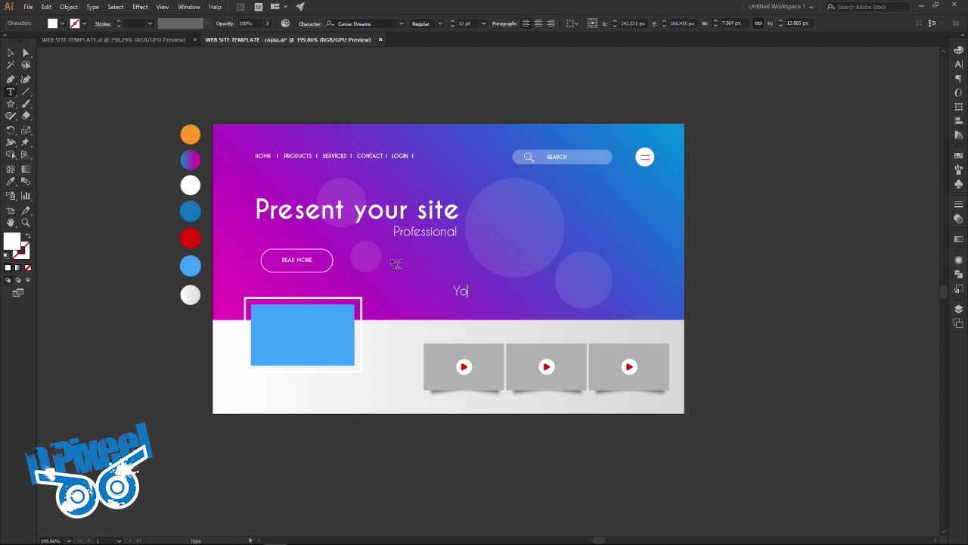
{"action": "left_click", "coordinate": [9, 56]}
{"action": "left_click", "coordinate": [10, 182]}
Step: Colour 'Your Videos' blue and place it, slightly smaller, in front of the grey background above the thumbnails
{"action": "left_click", "coordinate": [190, 211]}
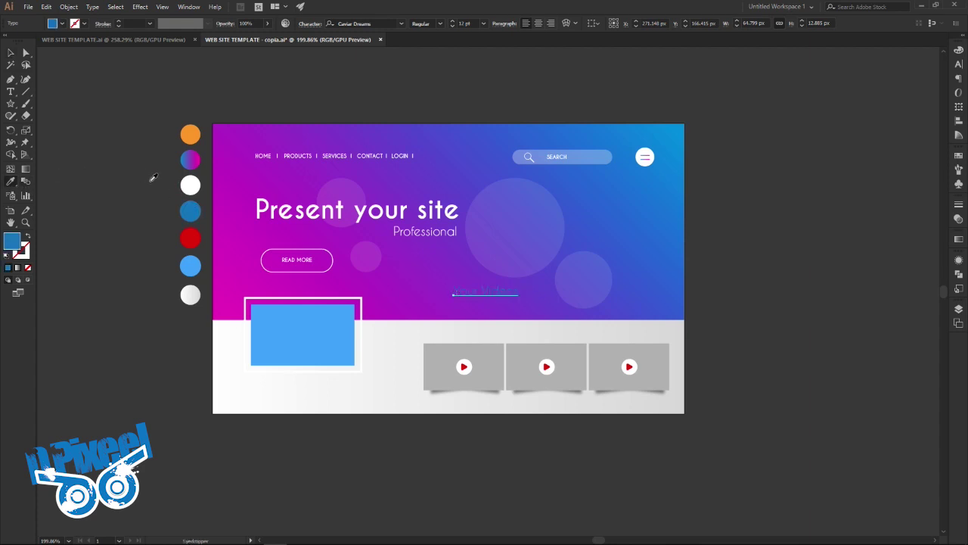
{"action": "left_click", "coordinate": [11, 53]}
{"action": "left_click_drag", "start_coordinate": [507, 293], "coordinate": [667, 334]}
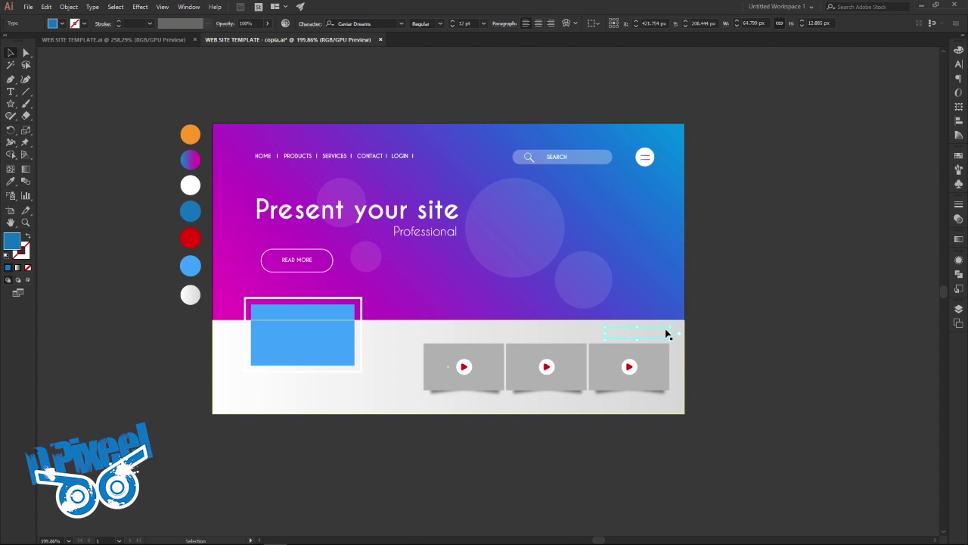
{"action": "left_click", "coordinate": [47, 7]}
{"action": "left_click", "coordinate": [61, 43]}
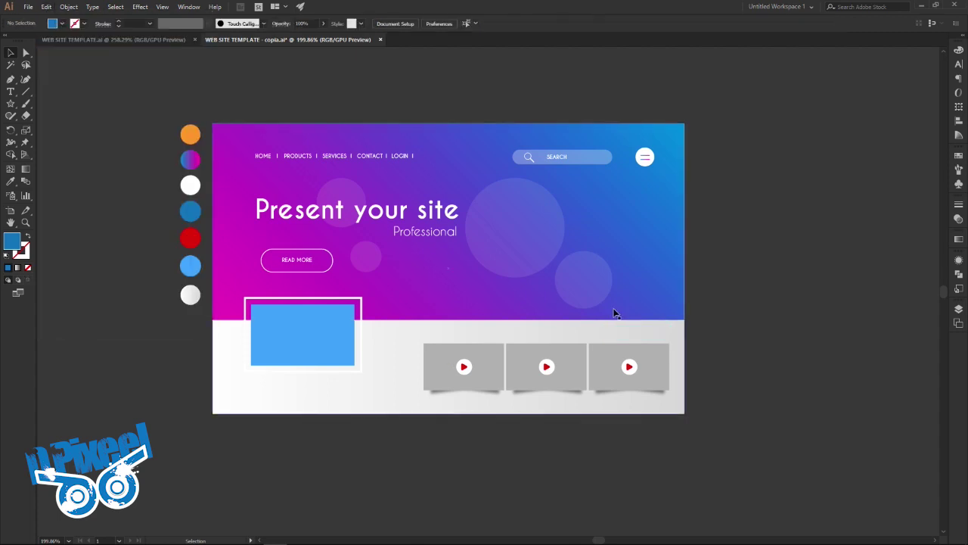
{"action": "left_click", "coordinate": [628, 328]}
{"action": "left_click", "coordinate": [47, 7]}
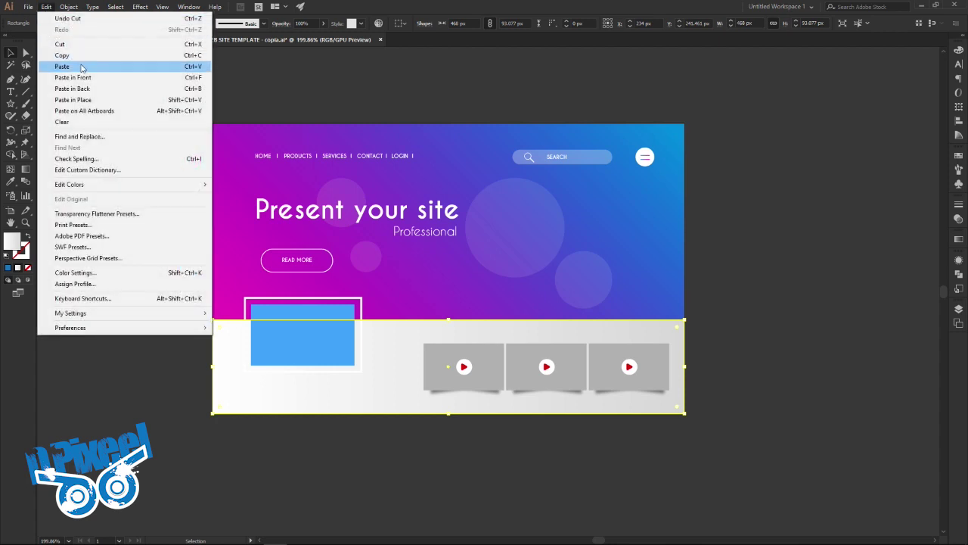
{"action": "left_click", "coordinate": [65, 74]}
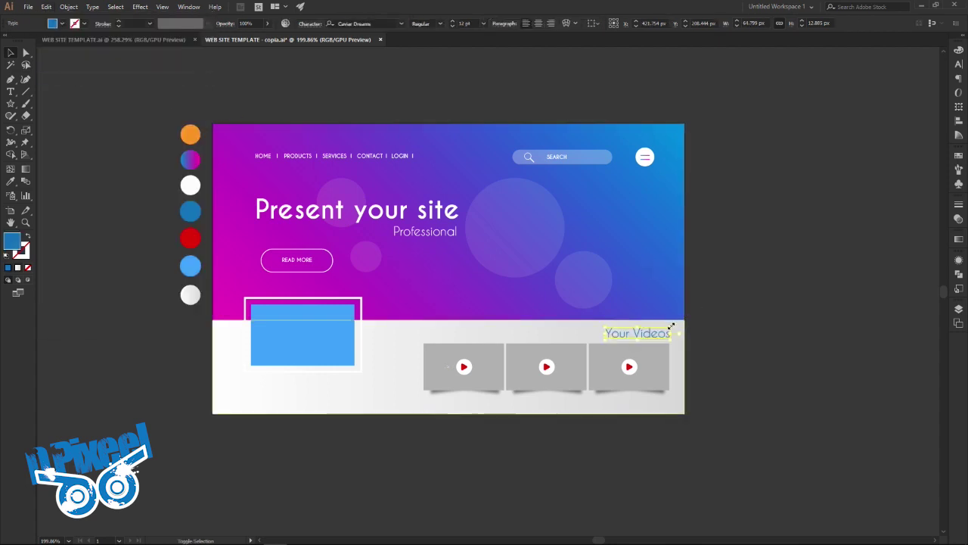
{"action": "left_click_drag", "start_coordinate": [679, 328], "coordinate": [666, 333]}
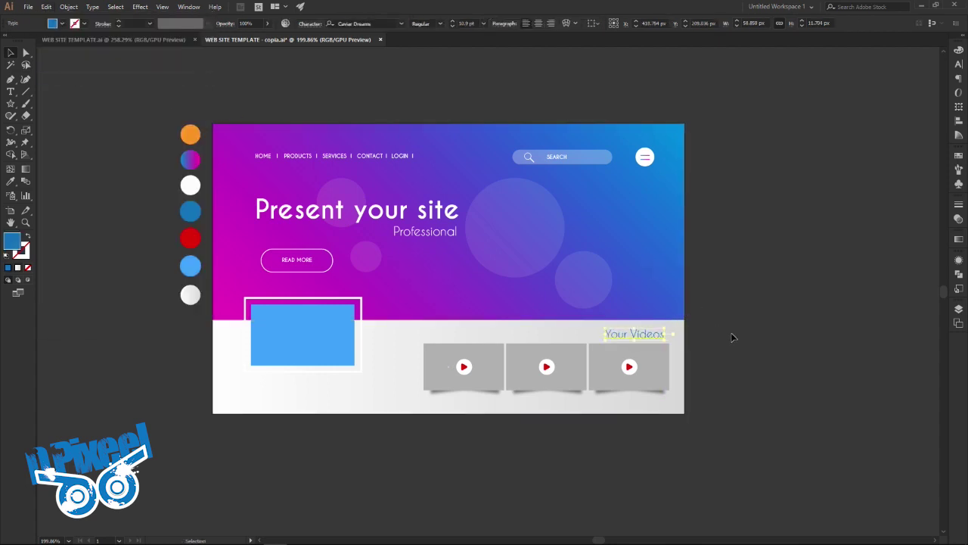
{"action": "key", "text": "Right"}
{"action": "key", "text": "Right"}
{"action": "key", "text": "Right"}
{"action": "left_click", "coordinate": [732, 337]}
Step: Nudge the three video thumbnails slightly lower
{"action": "left_click", "coordinate": [627, 367]}
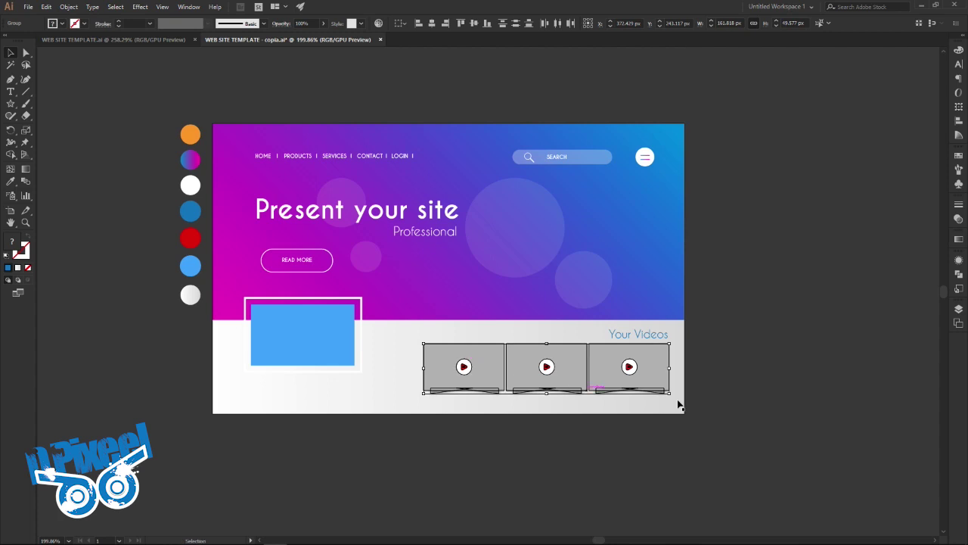
{"action": "key", "text": "Down"}
{"action": "key", "text": "Down"}
{"action": "key", "text": "Down"}
{"action": "key", "text": "Down"}
{"action": "left_click", "coordinate": [868, 407]}
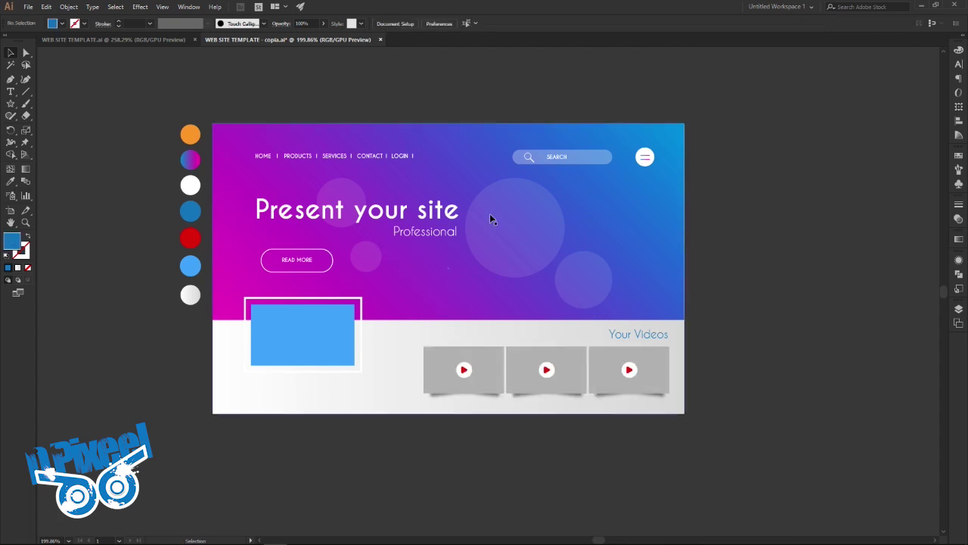
{"action": "left_click", "coordinate": [146, 38]}
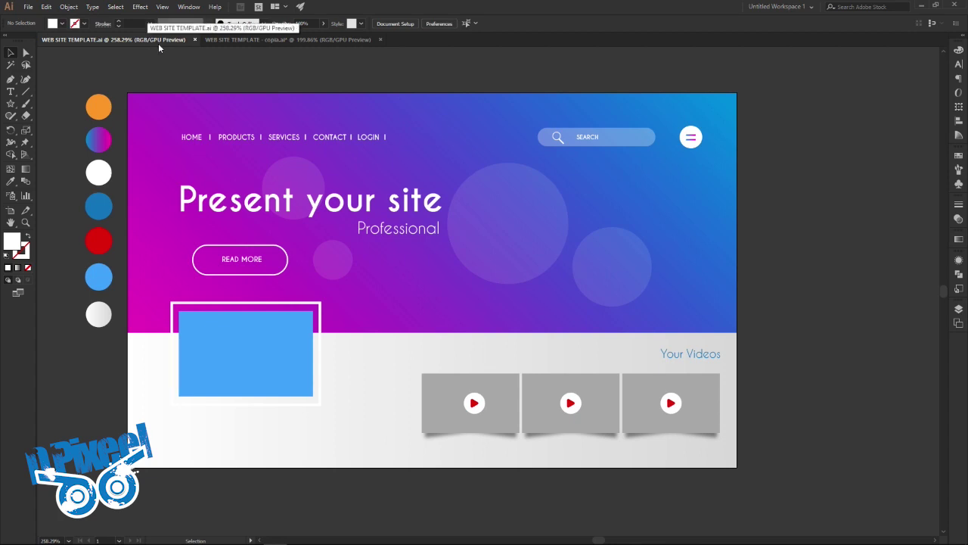
{"action": "left_click", "coordinate": [311, 40]}
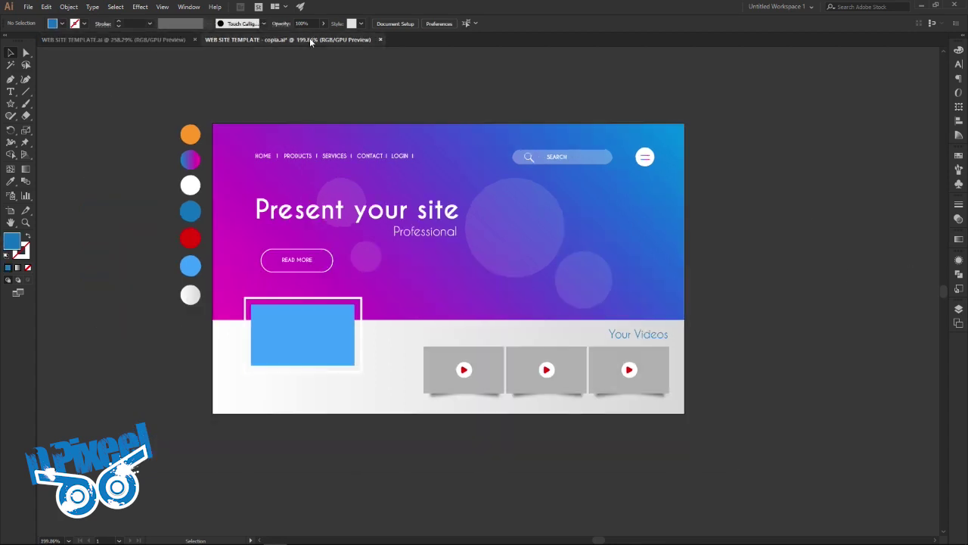
{"action": "key", "text": "z"}
{"action": "mouse_move", "coordinate": [497, 276]}
{"action": "left_mouse_down"}
{"action": "mouse_move", "coordinate": [511, 279]}
{"action": "mouse_move", "coordinate": [505, 284]}
{"action": "left_mouse_up"}
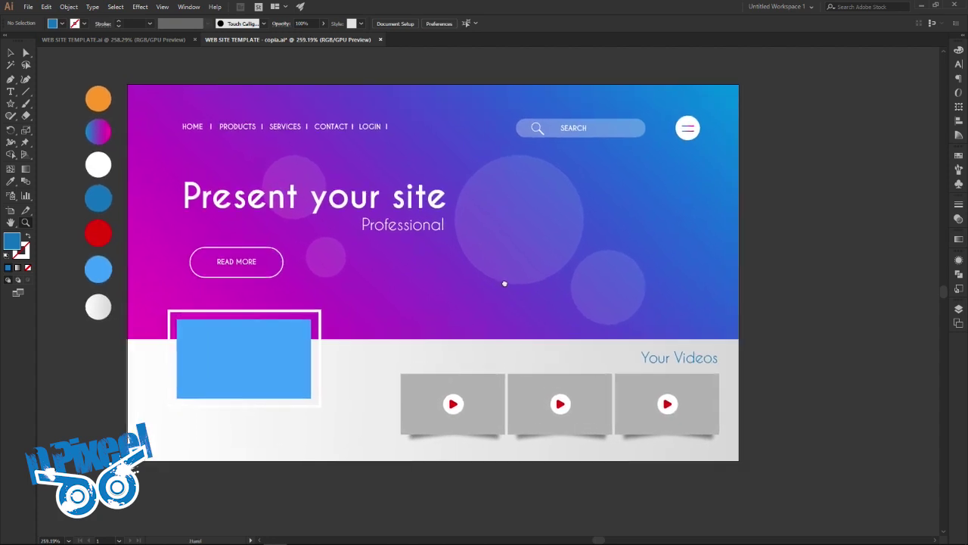
{"action": "left_click", "coordinate": [87, 36]}
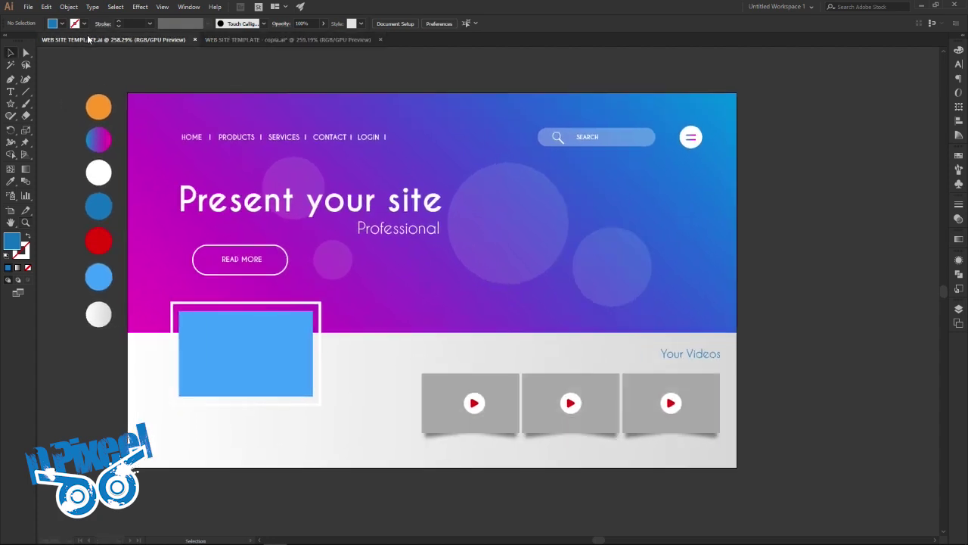
{"action": "left_click", "coordinate": [228, 40]}
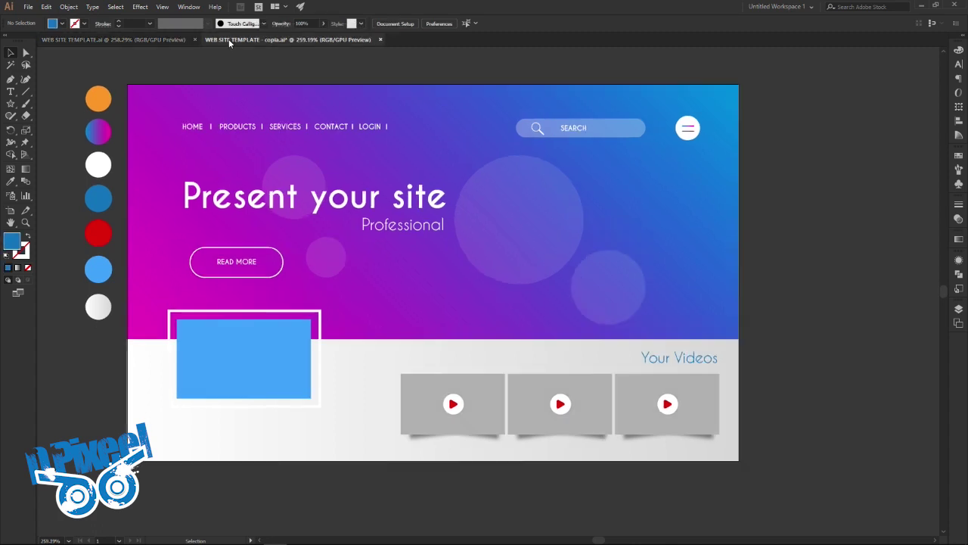
{"action": "left_click", "coordinate": [167, 40]}
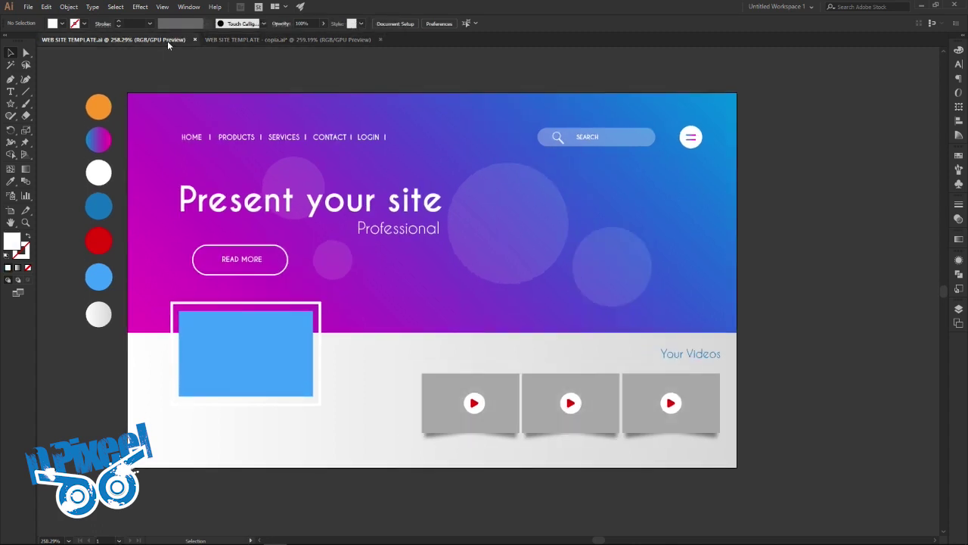
{"action": "left_click", "coordinate": [224, 38]}
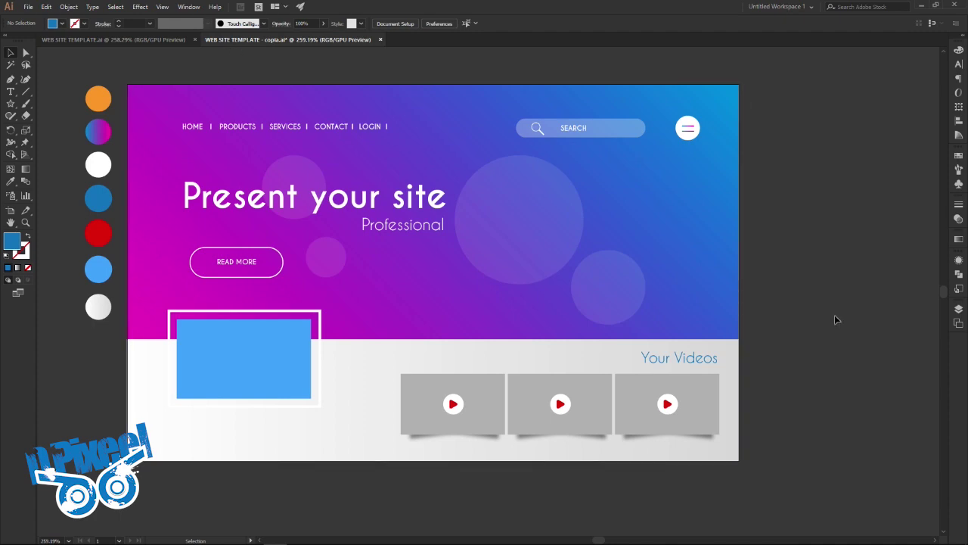